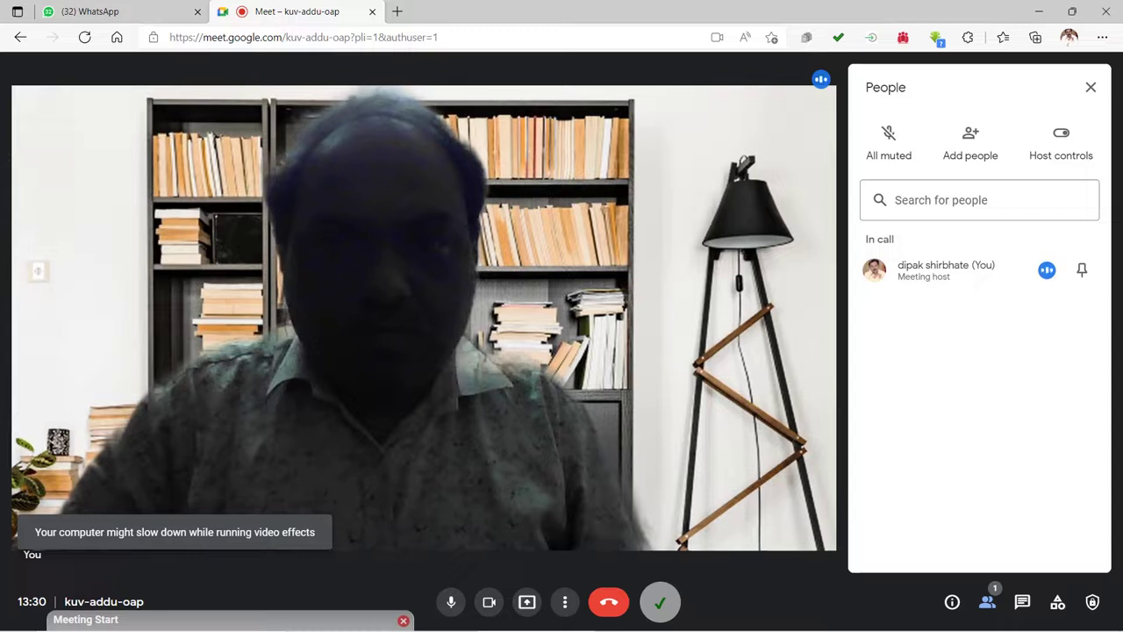
# Step: Admit the waiting participant, share your entire screen in Meet, then minimize Edge
pyautogui.click(566, 602)
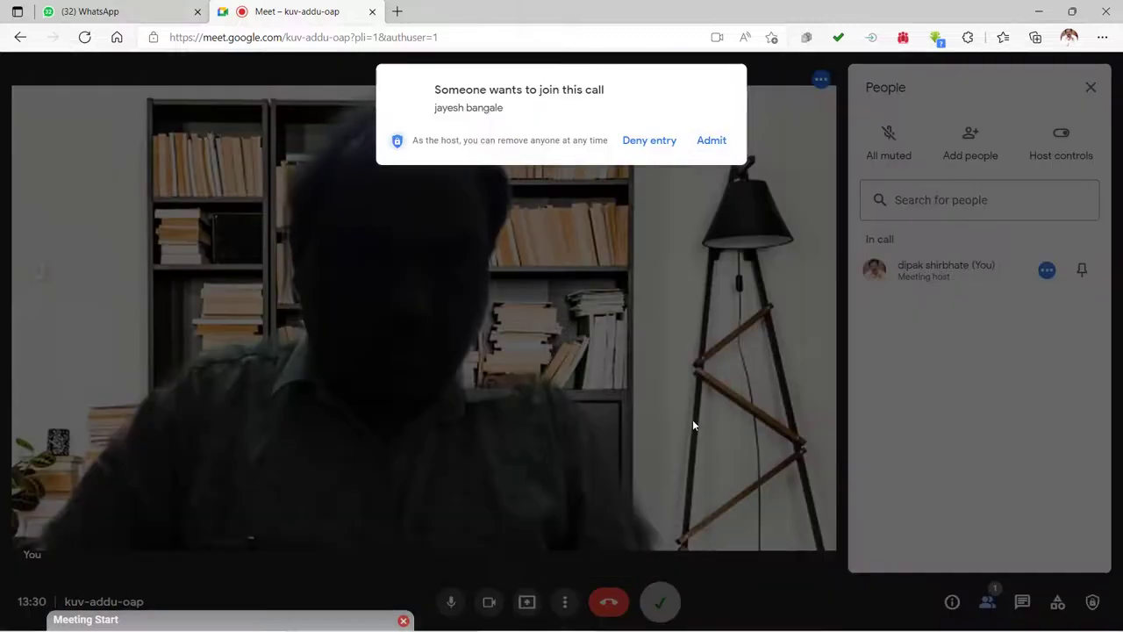
pyautogui.click(712, 140)
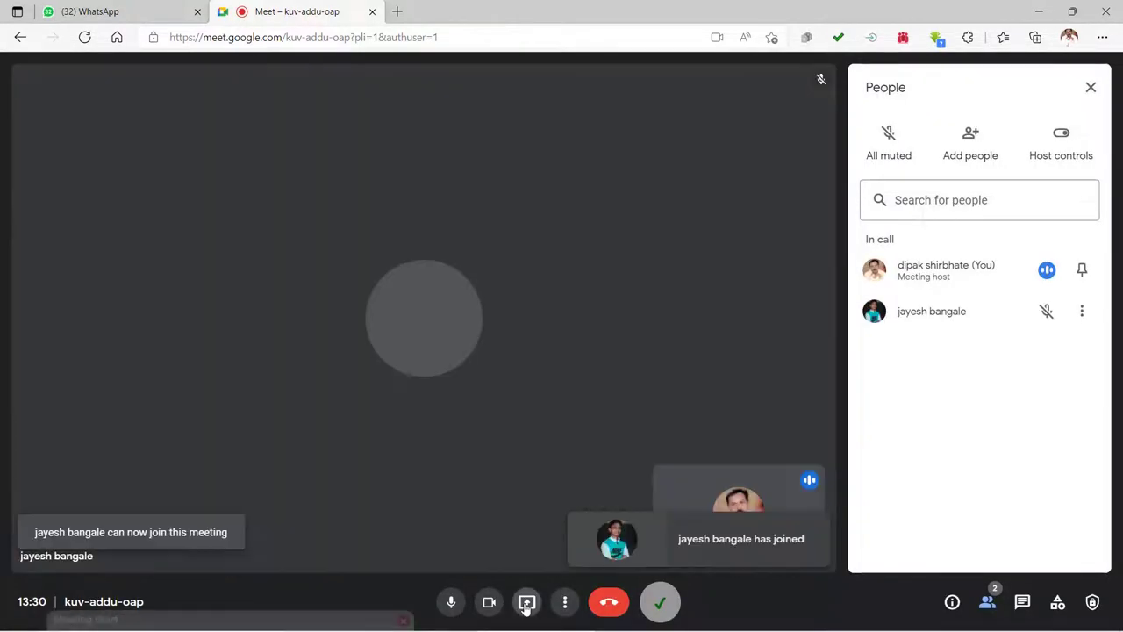
pyautogui.click(527, 602)
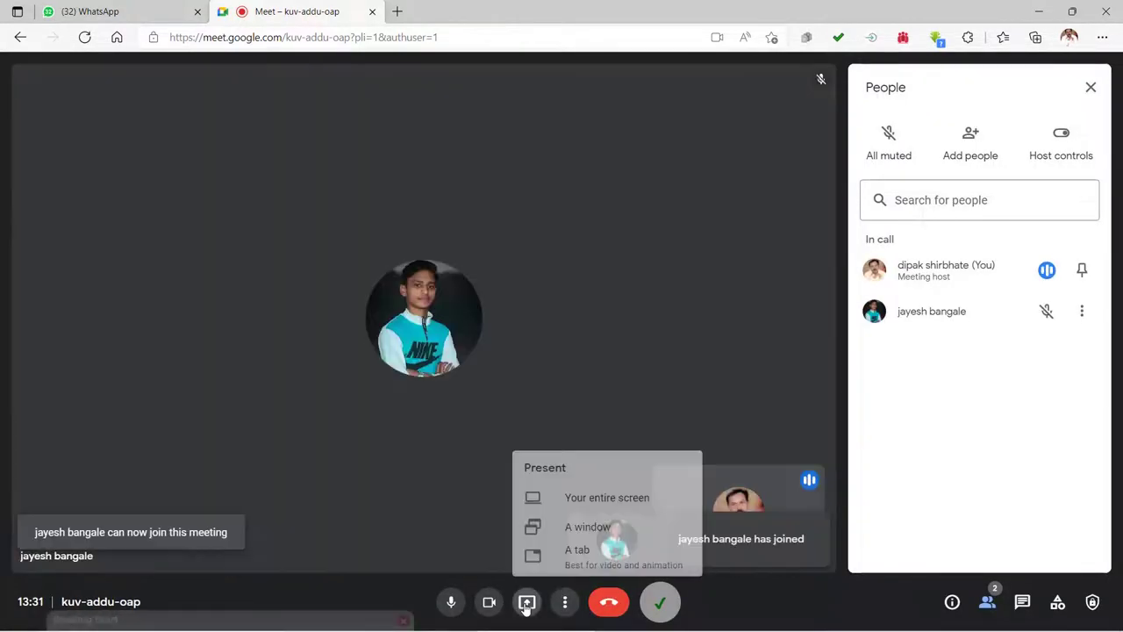
pyautogui.click(595, 500)
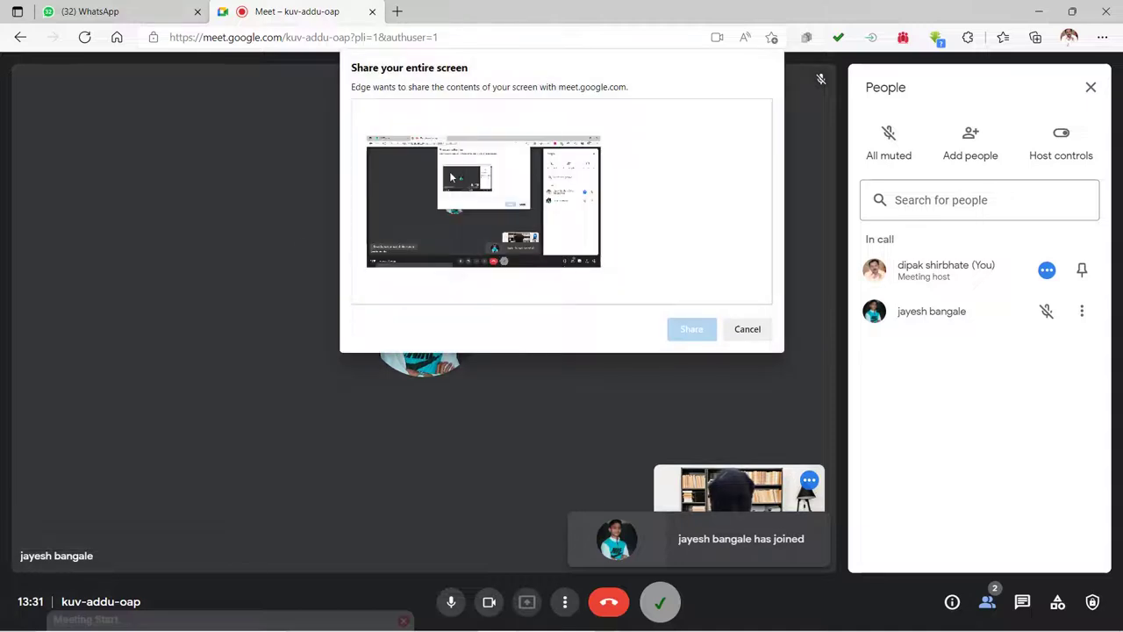
pyautogui.click(385, 195)
pyautogui.click(691, 329)
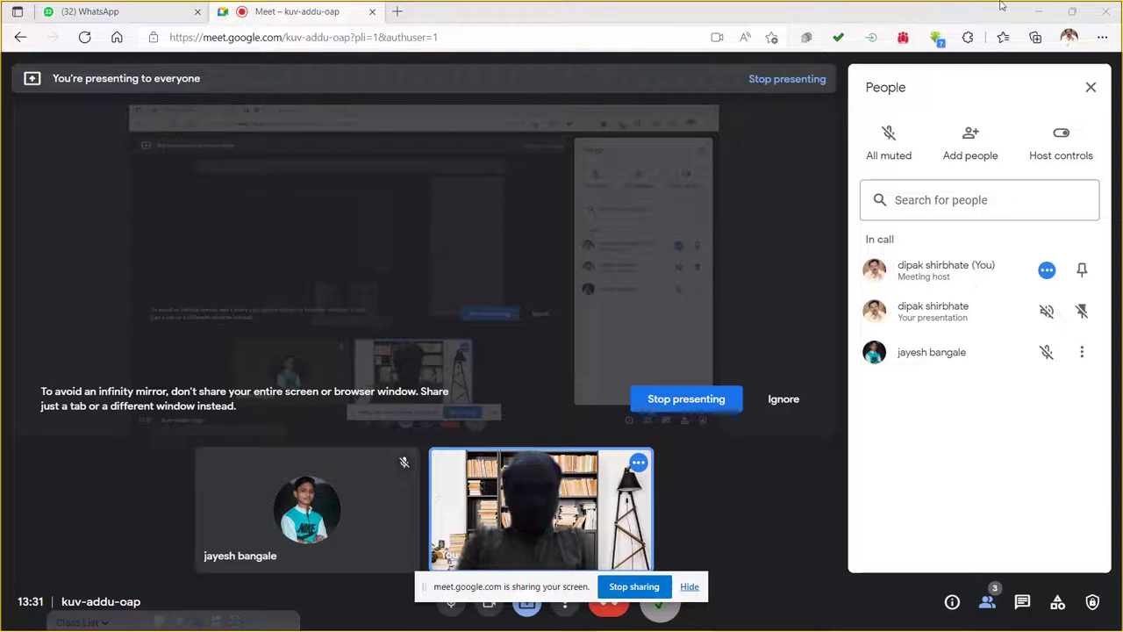
pyautogui.click(1038, 10)
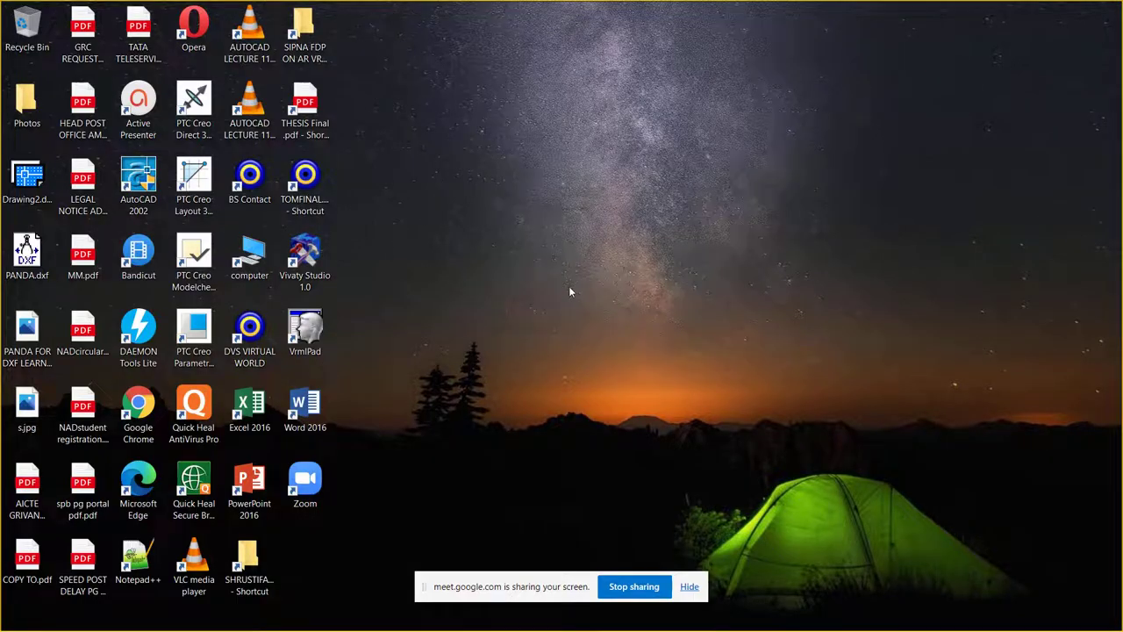
# Step: Launch PowerPoint 2016, open DXF LEARNING.pptx from Recent, and dismiss the activation warning
pyautogui.doubleClick(249, 487)
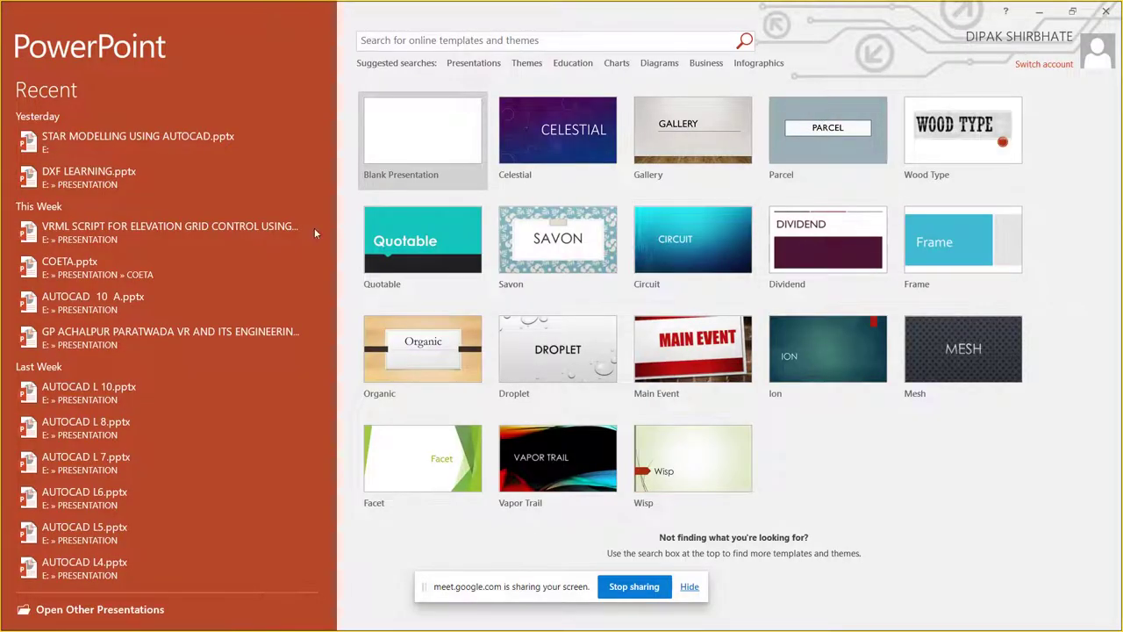
pyautogui.click(194, 189)
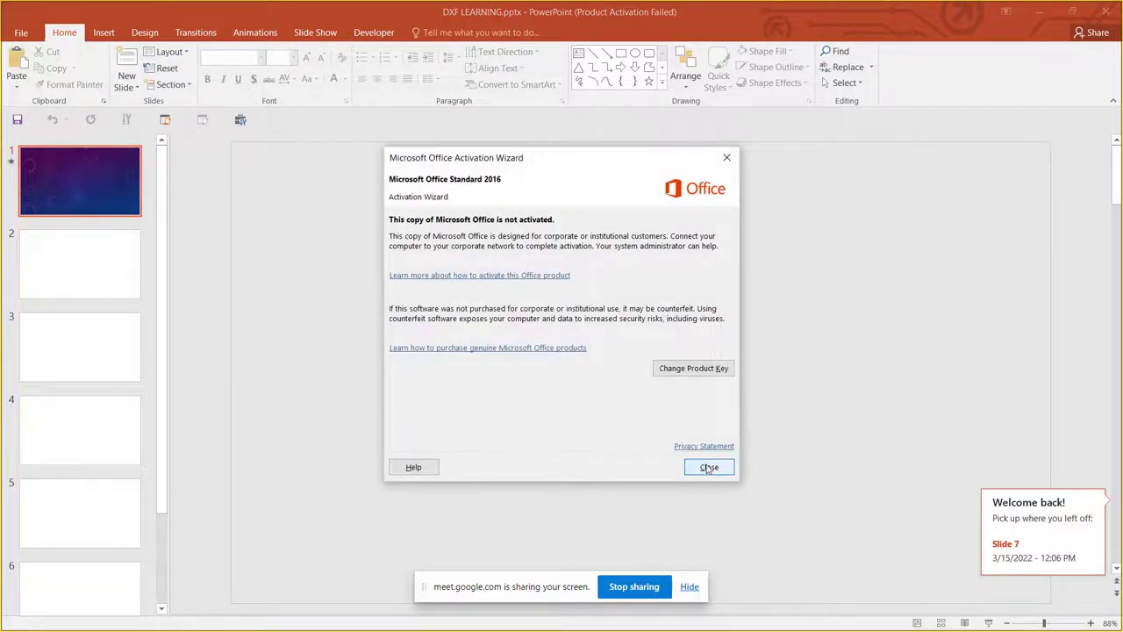
pyautogui.click(709, 468)
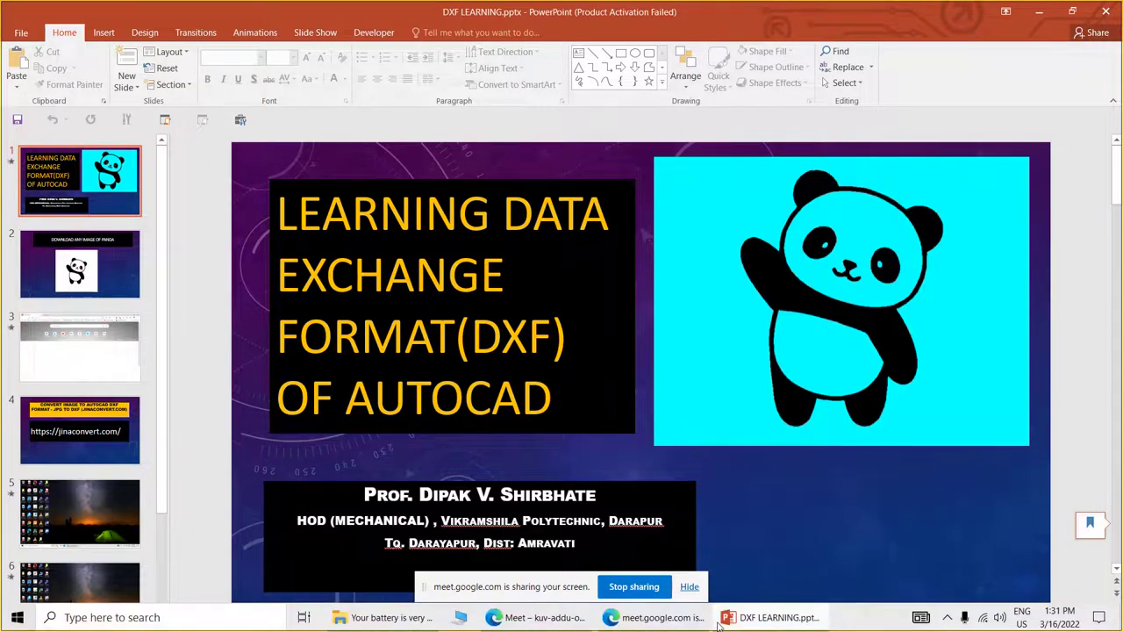
pyautogui.moveTo(536, 617)
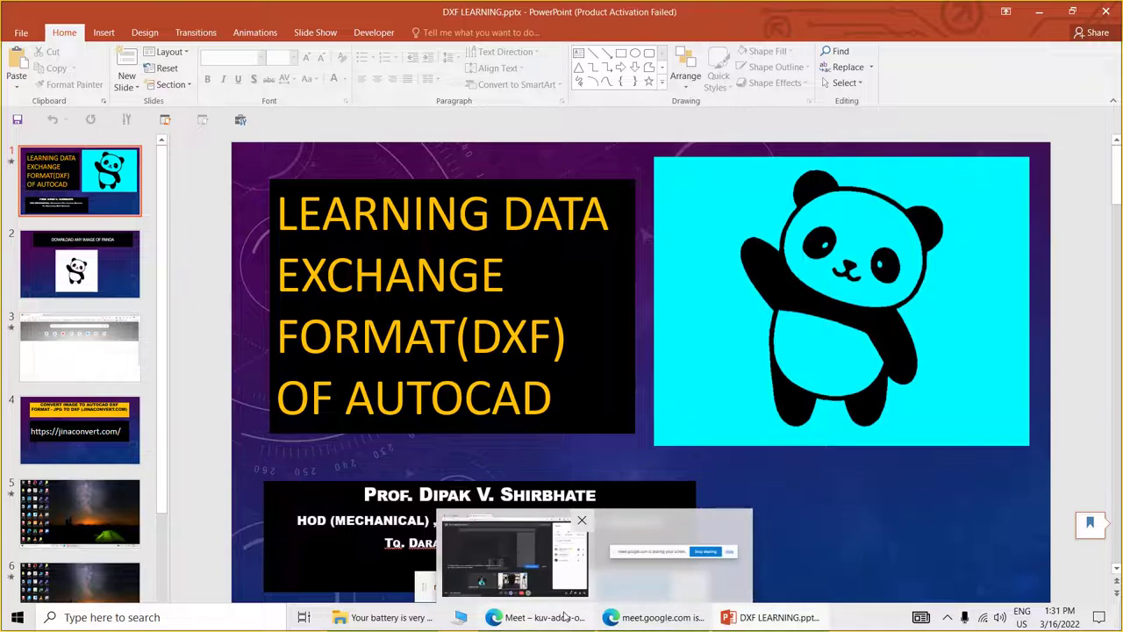
# Step: Check the shared screen in the Meet window, then return to the DXF LEARNING deck
pyautogui.click(564, 617)
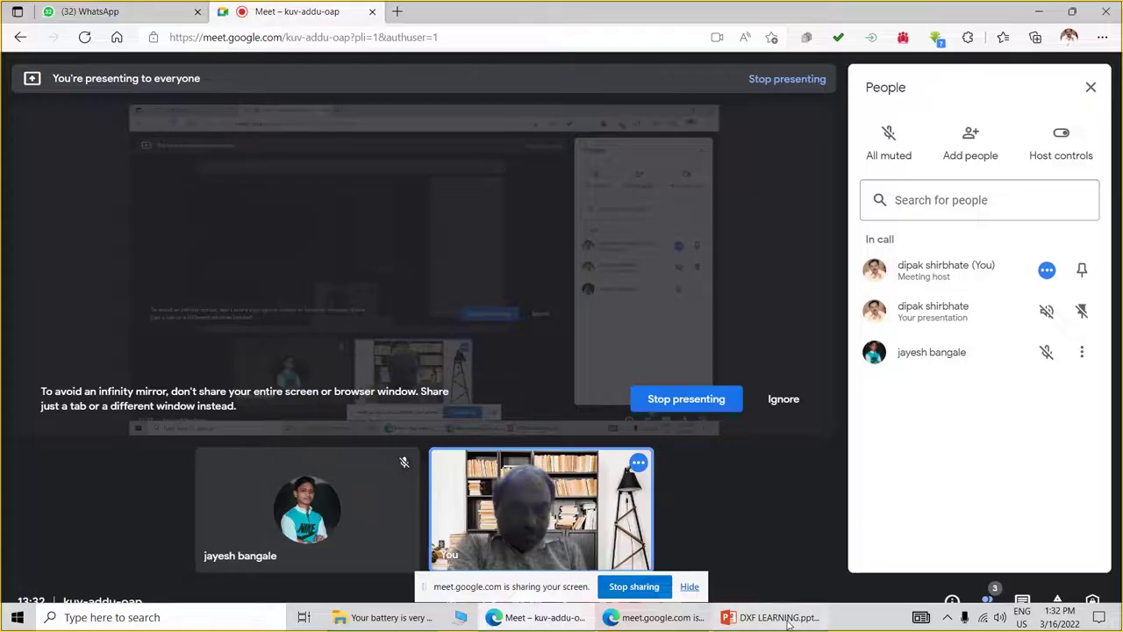
pyautogui.click(788, 620)
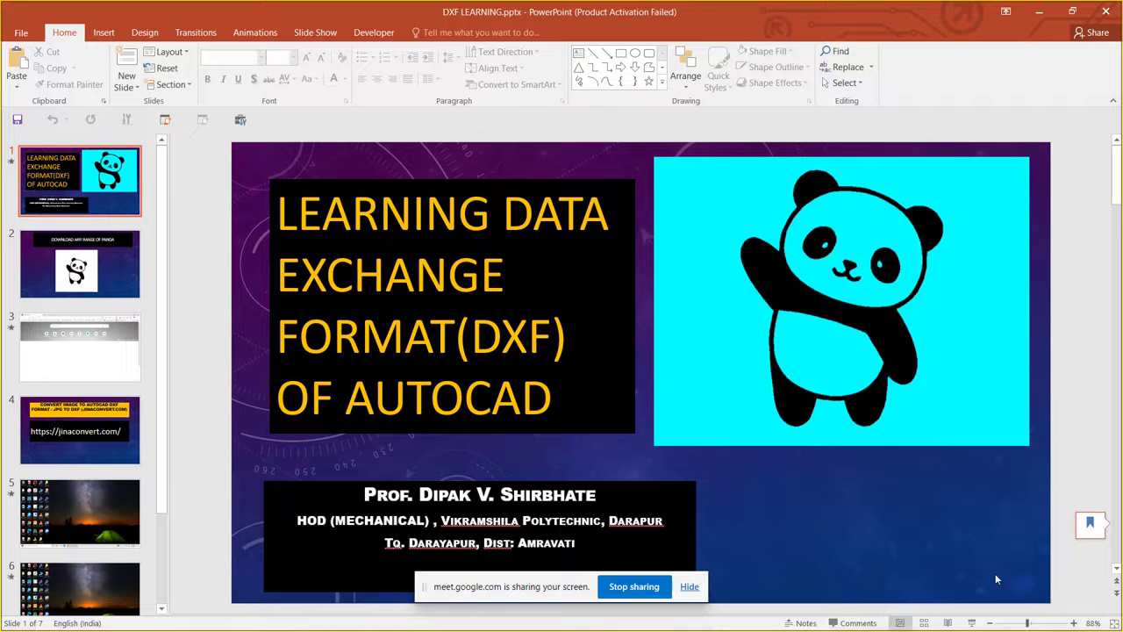
# Step: Start the slide show from the DXF LEARNING title slide
pyautogui.click(973, 626)
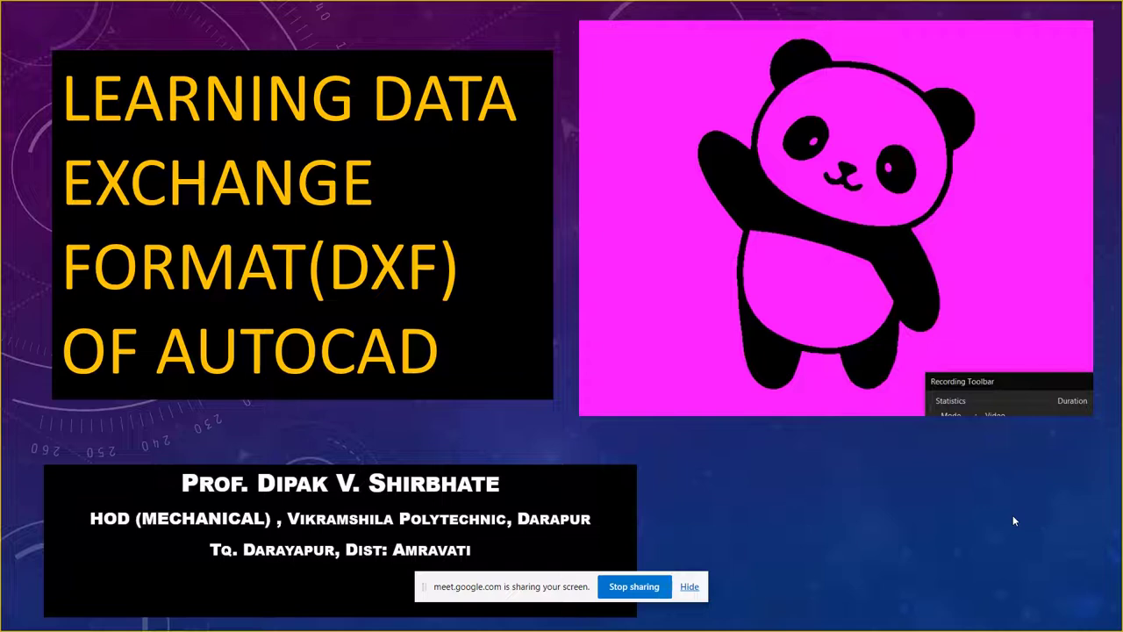
# Step: Advance the slide show to the 'DOWNLOAD ANY IMAGE OF PANDA' slide
pyautogui.press('Right')
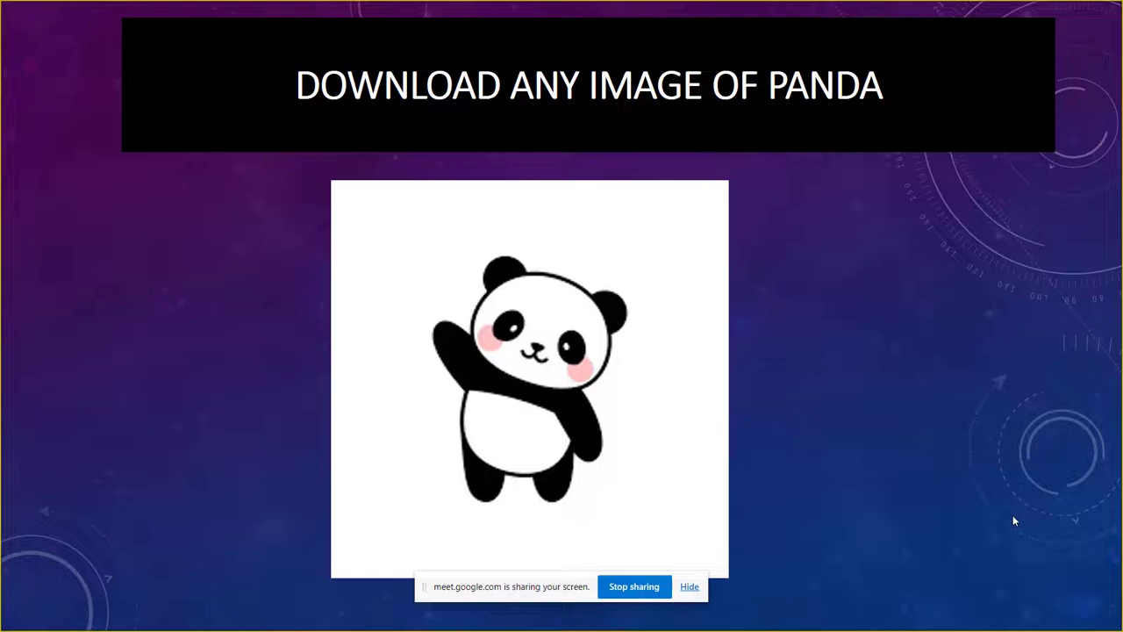
# Step: Search Google for 'PANDA' and open the cartoon panda picture from the Images results
pyautogui.hotkey('alt', 'Tab')
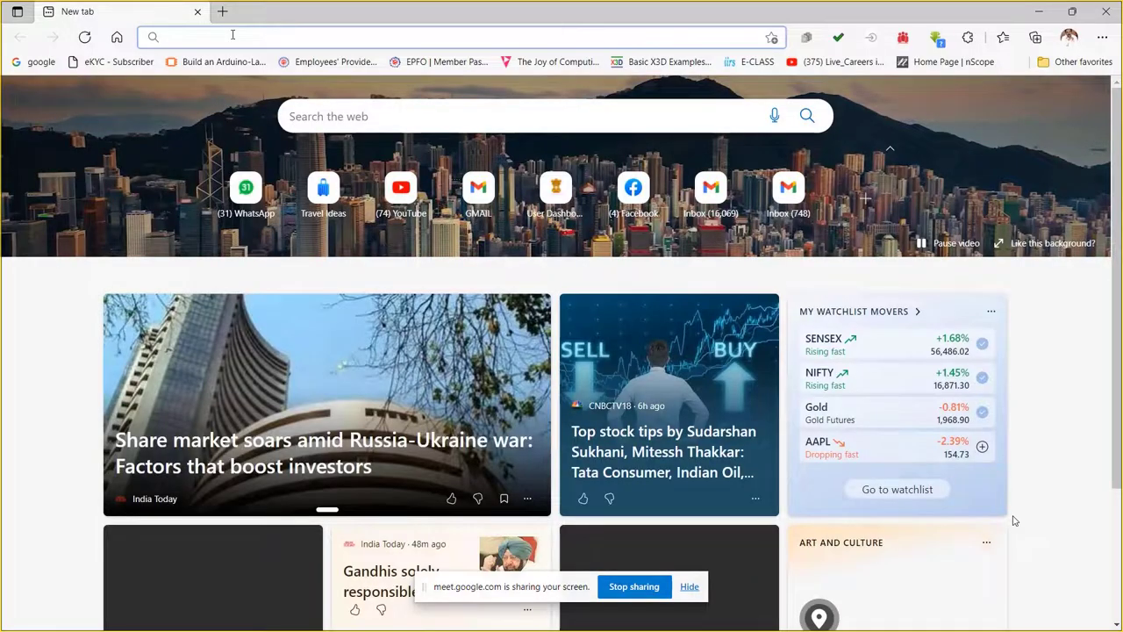
pyautogui.write('GOO')
pyautogui.press('Return')
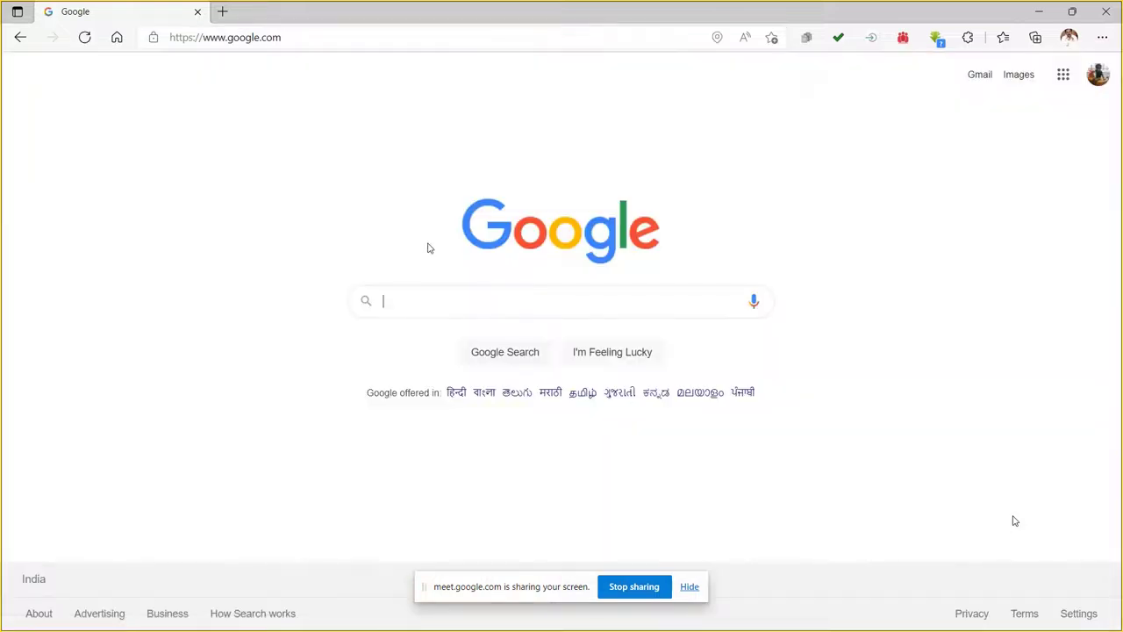
pyautogui.write('PANDA')
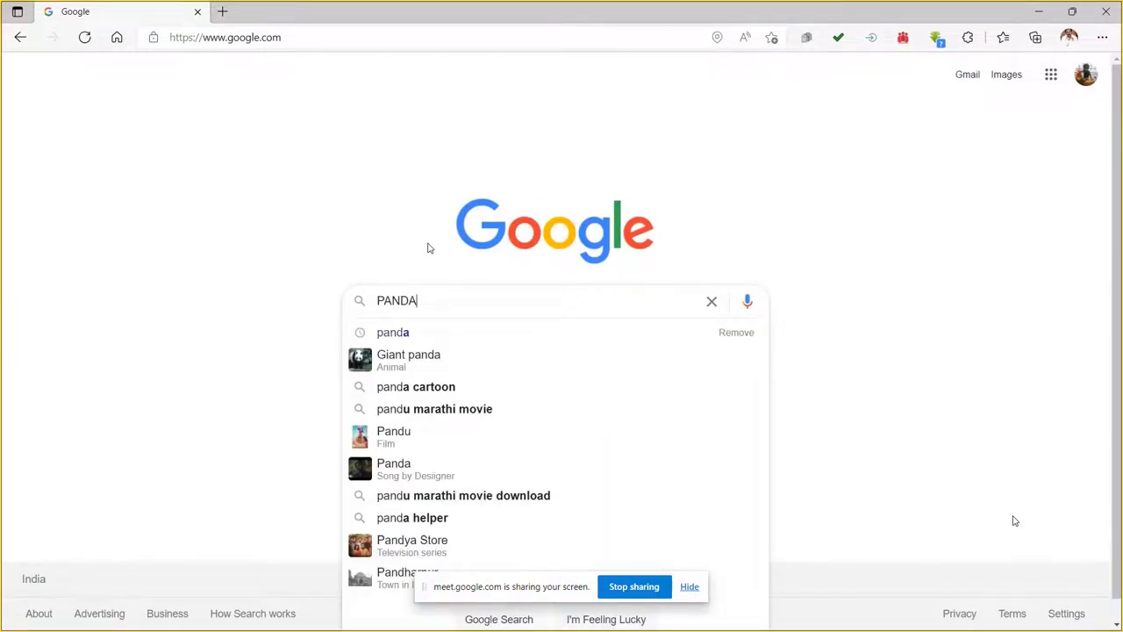
pyautogui.click(430, 338)
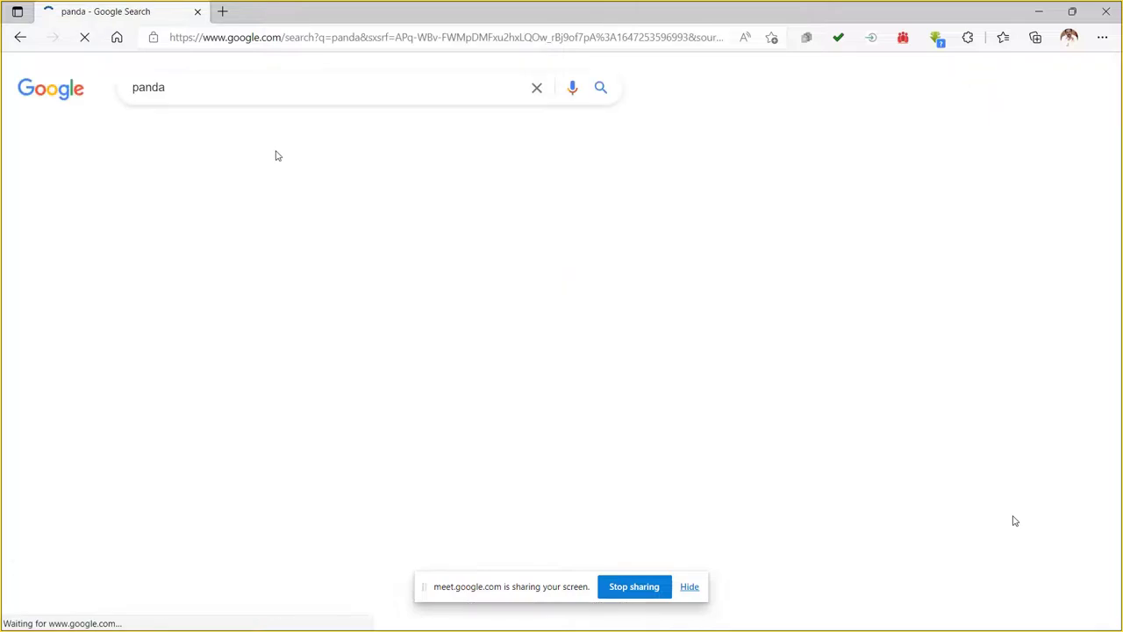
pyautogui.click(211, 141)
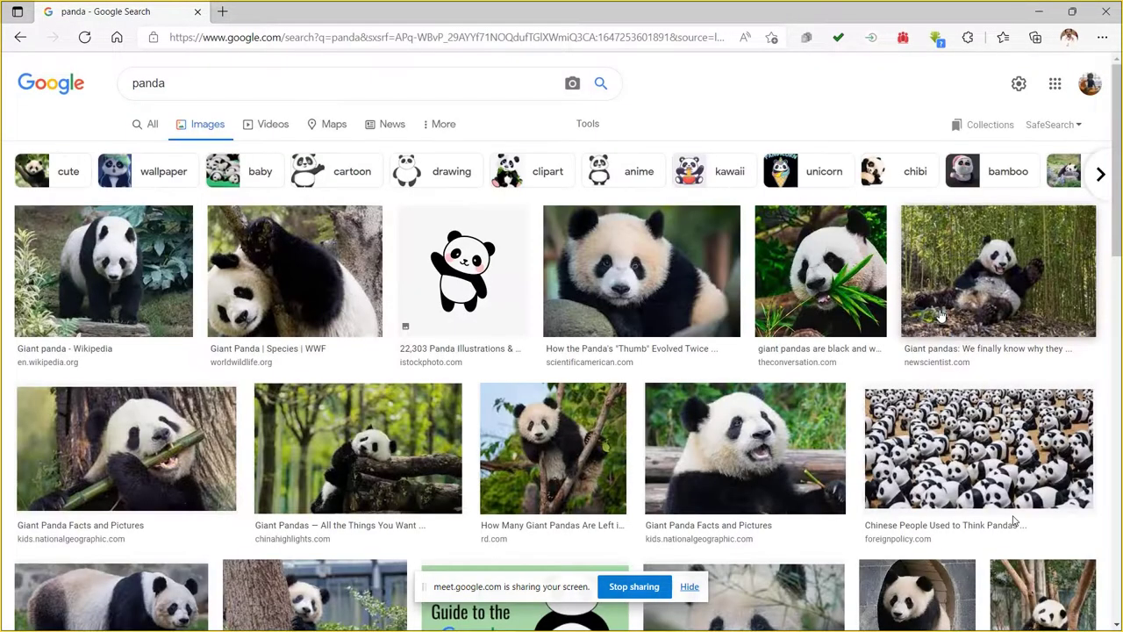
pyautogui.click(448, 279)
# Step: Save the cartoon panda image to the Desktop as 'PANDA FOR DXF LEARNING'
pyautogui.rightClick(821, 290)
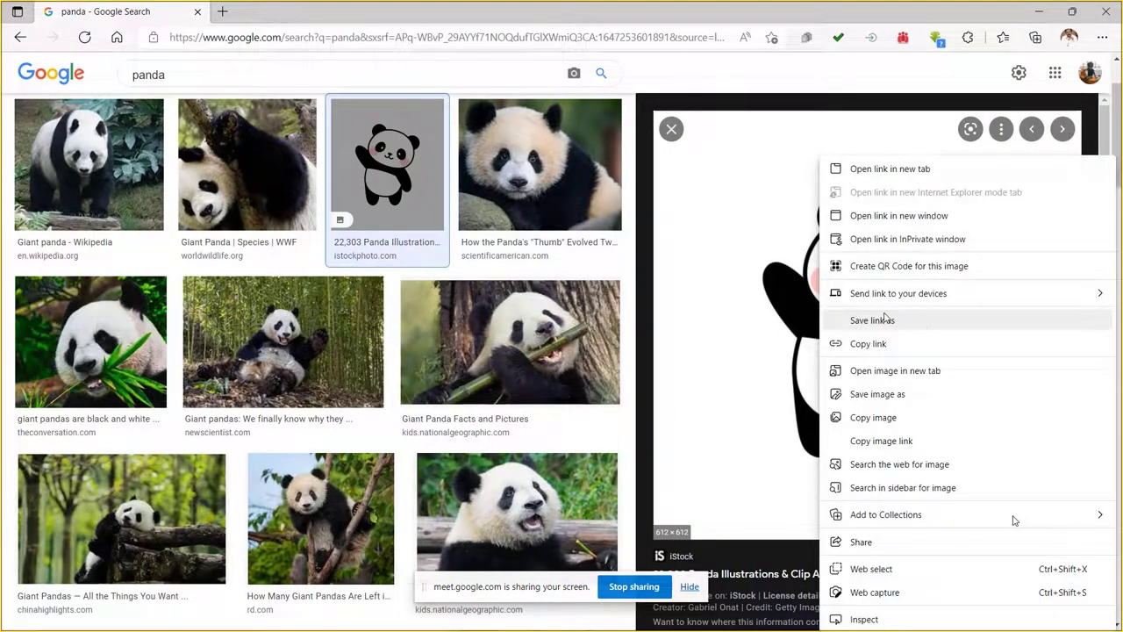
pyautogui.click(901, 395)
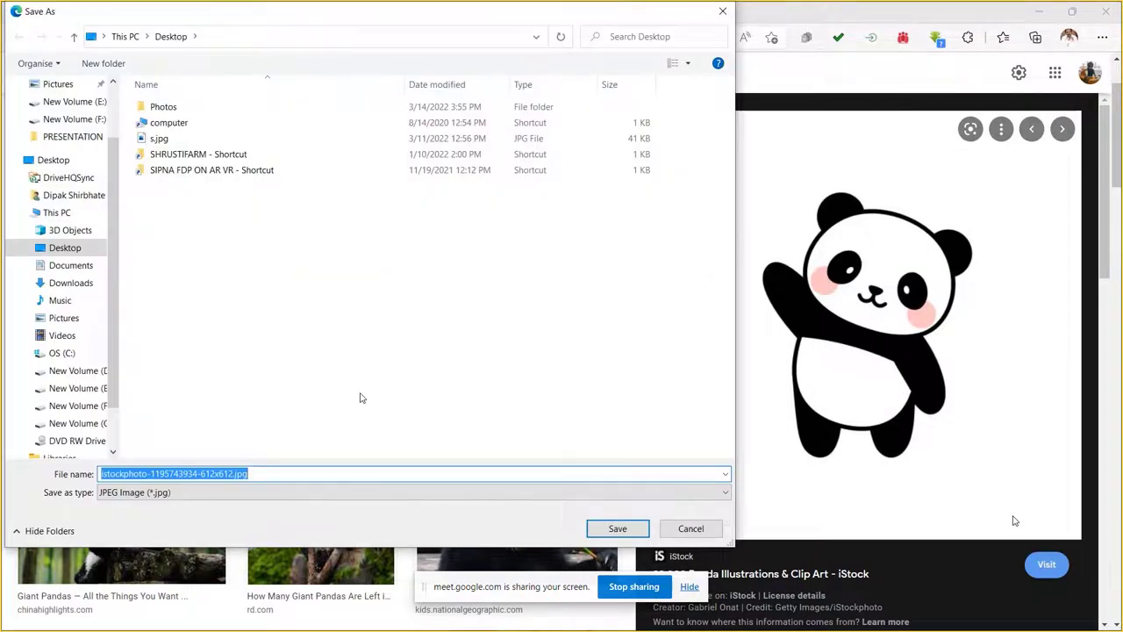
pyautogui.write('PANDA F')
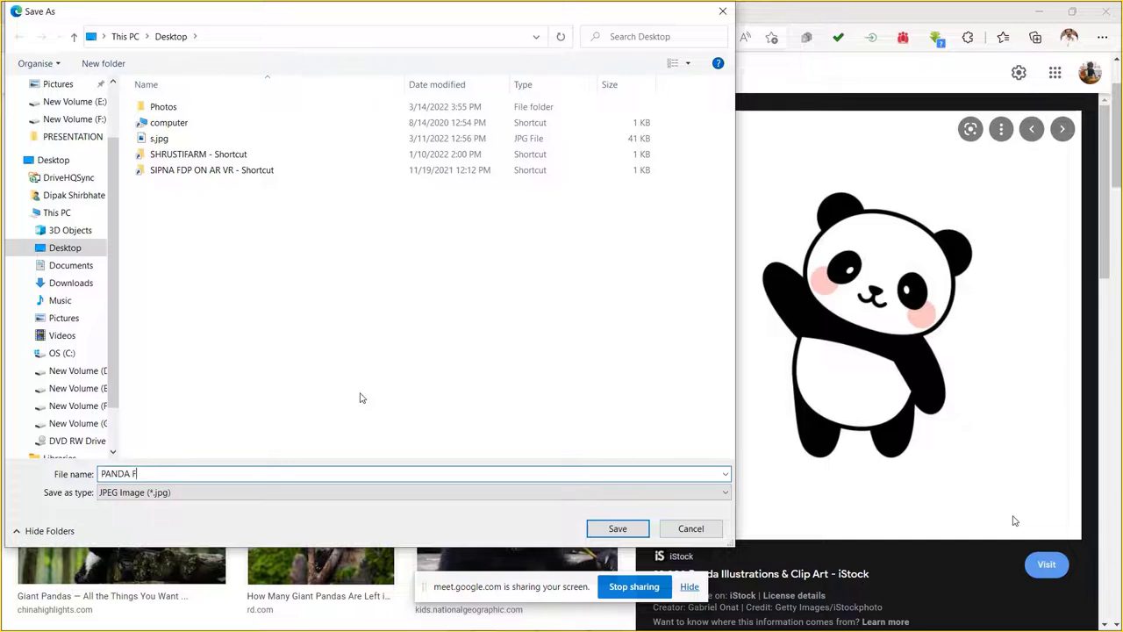
pyautogui.write('OR D')
pyautogui.write('XF')
pyautogui.write(' LEARNIN')
pyautogui.write('G')
pyautogui.press('Return')
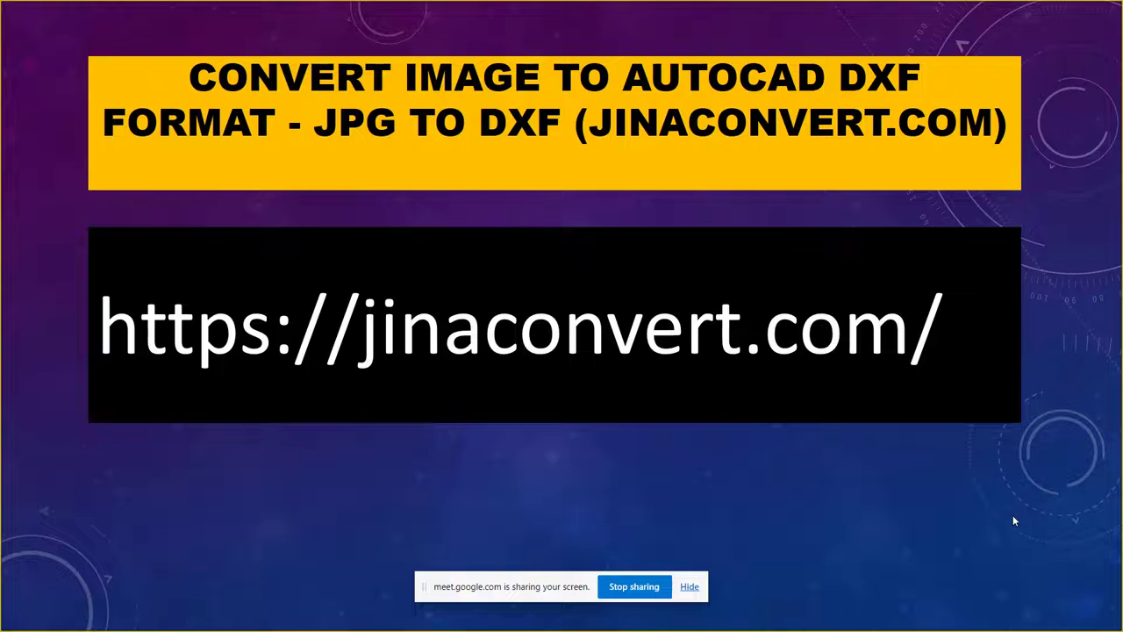
# Step: Leave the jinaconvert.com slide and go to the desktop
pyautogui.press('super+d')
# Step: Go to jinaconvert.com in a new Edge tab and open the Convert to AutoCAD DXF converter
pyautogui.click(412, 625)
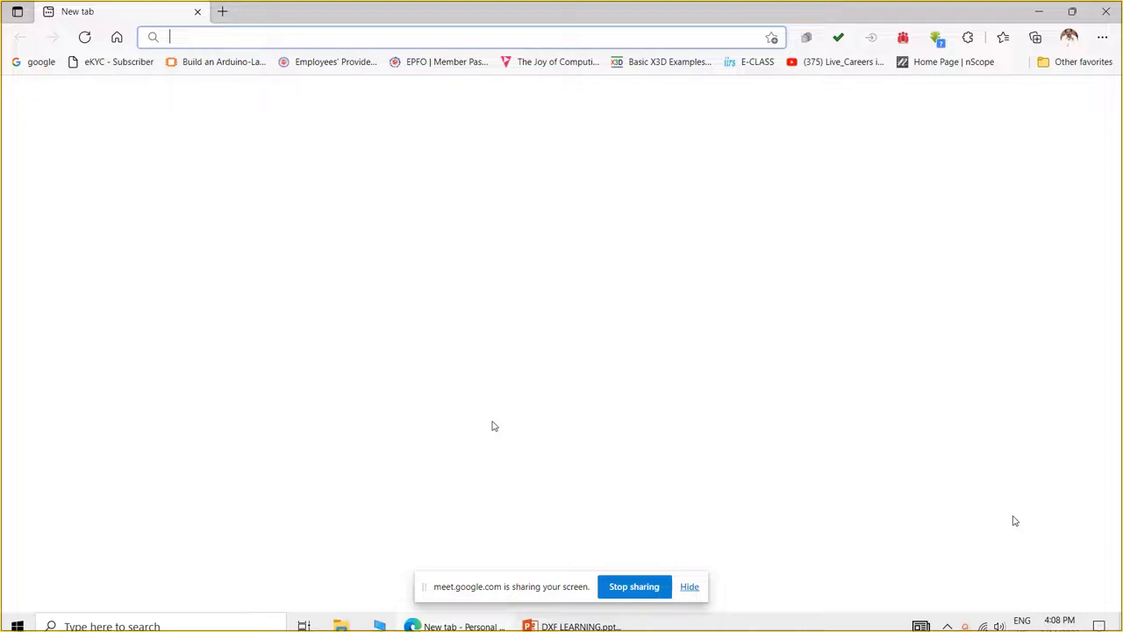
pyautogui.write('ji')
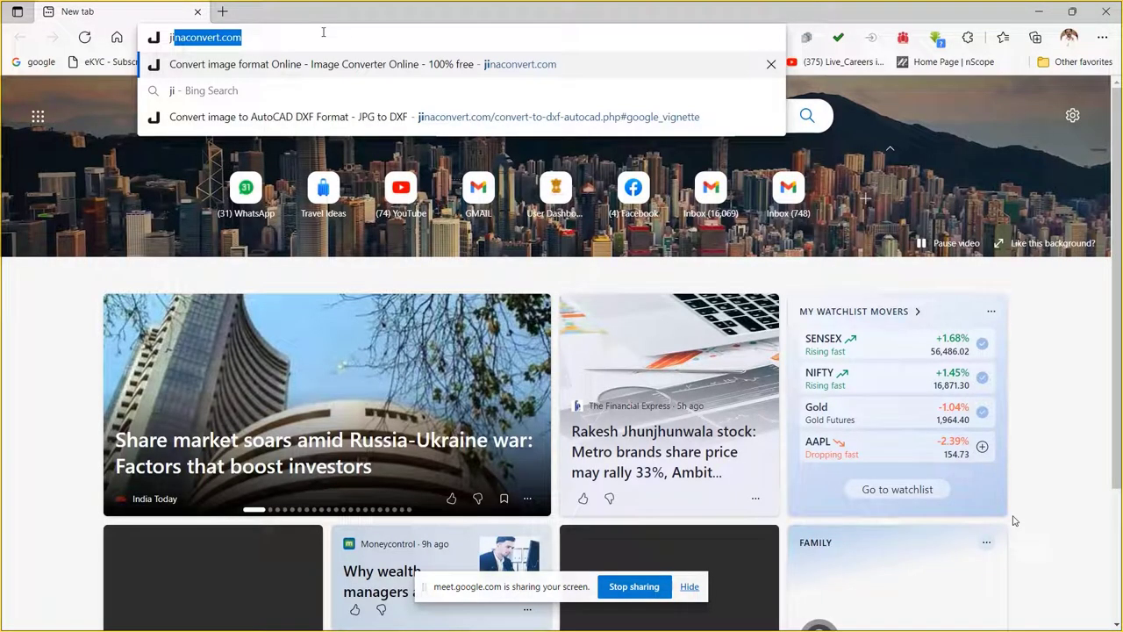
pyautogui.press('Return')
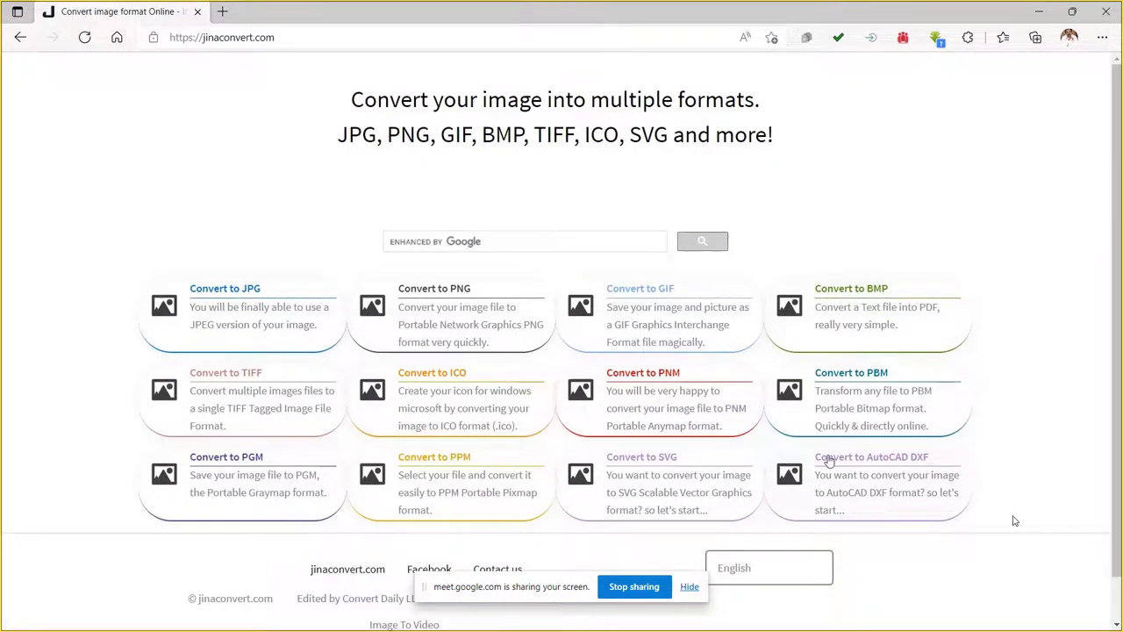
pyautogui.click(828, 461)
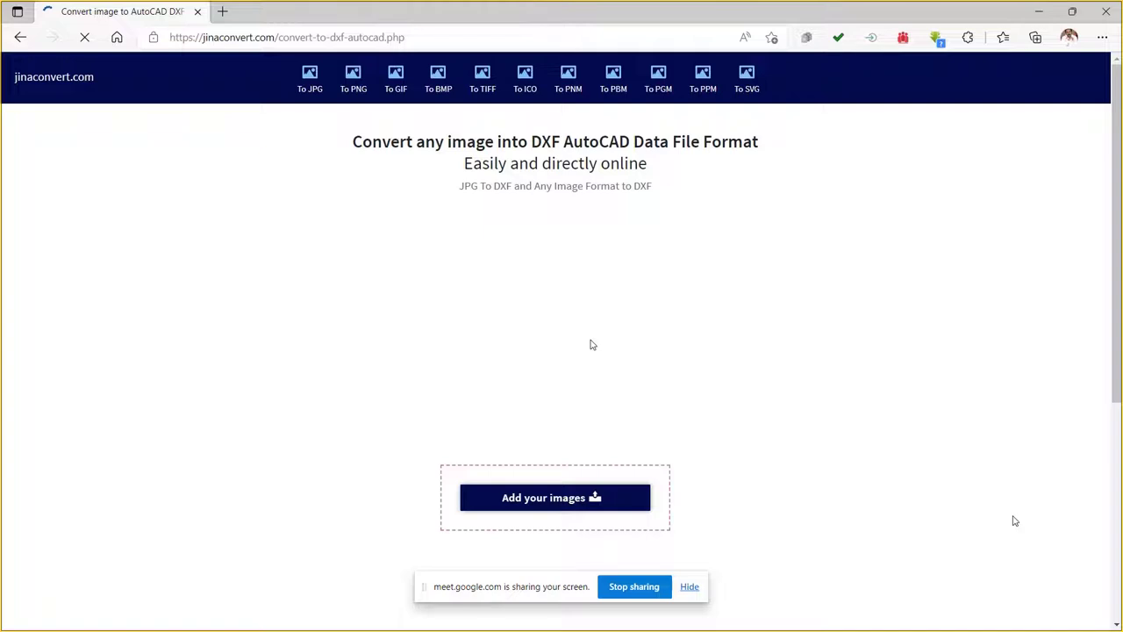
# Step: Upload PANDA FOR DXF LEARNING.jpg to jinaconvert.com for conversion to DXF
pyautogui.click(624, 497)
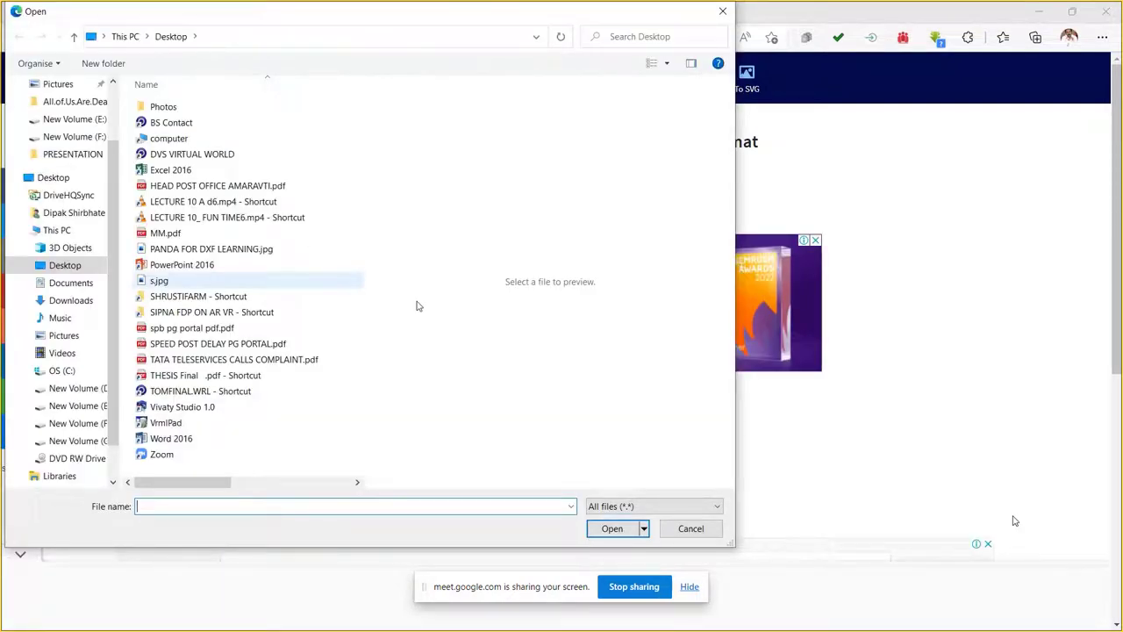
pyautogui.moveTo(117, 229); pyautogui.dragTo(111, 247)
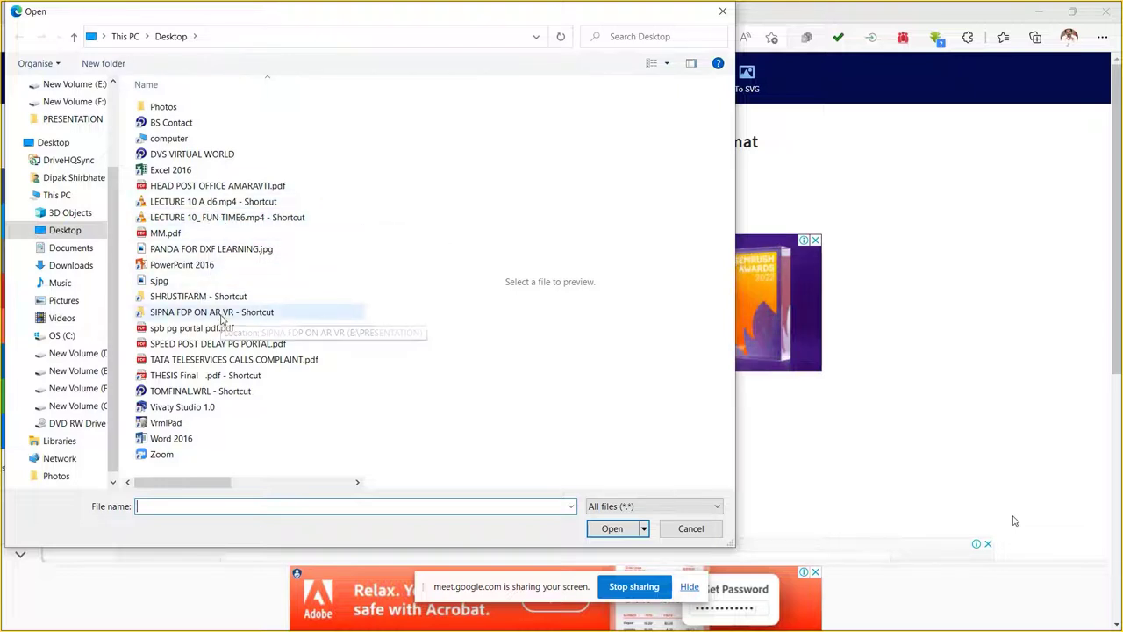
pyautogui.click(211, 248)
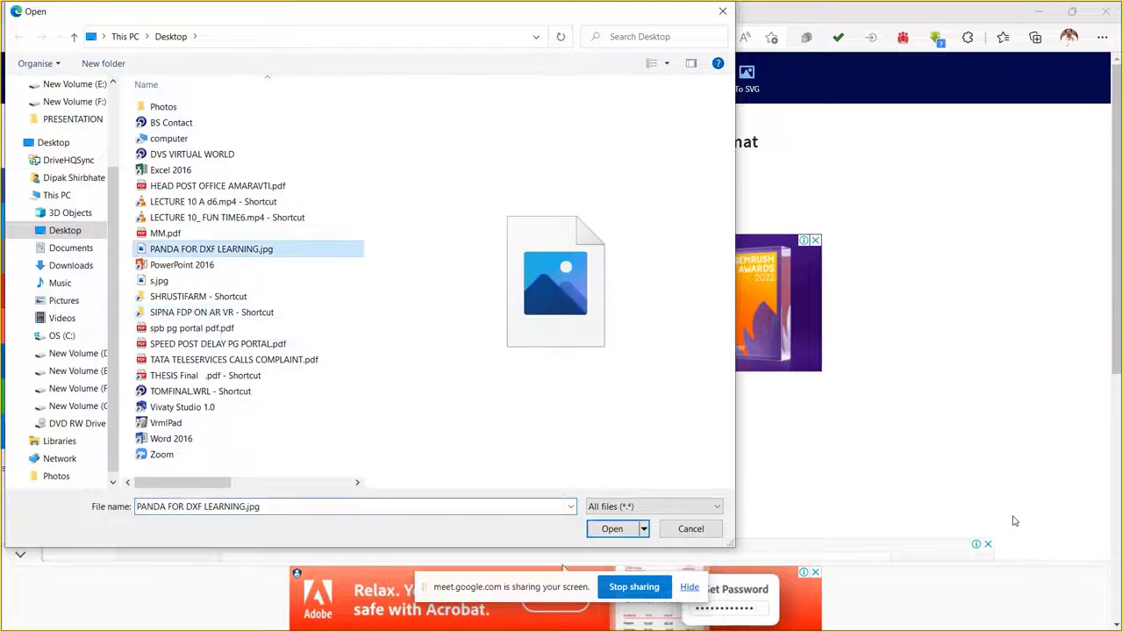
pyautogui.click(612, 529)
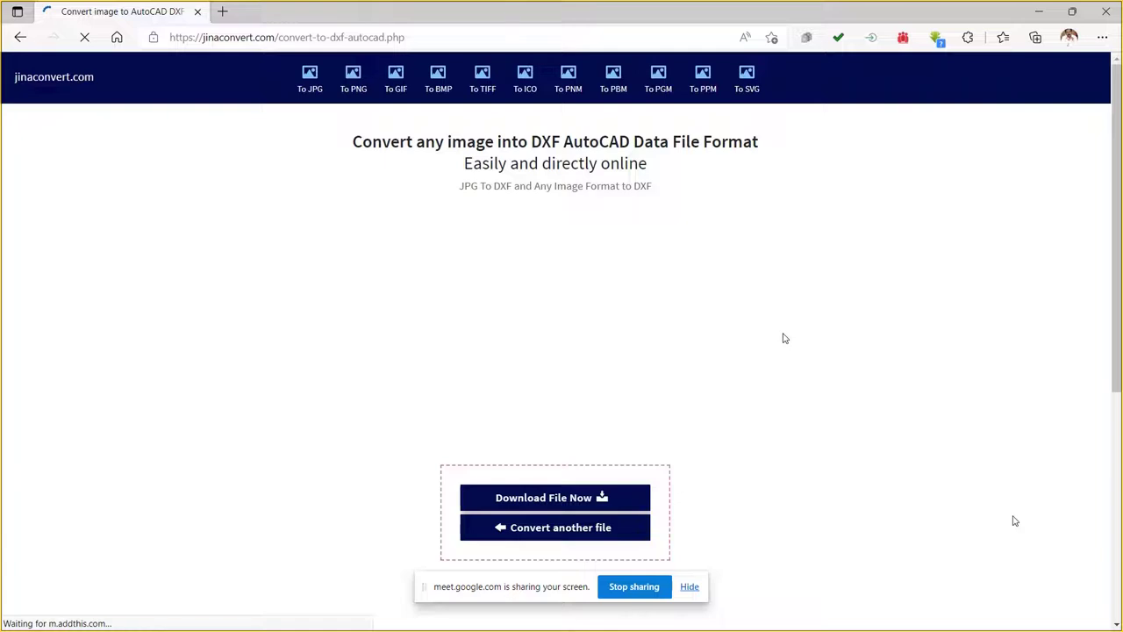
# Step: Download the converted 622f1b5a9c539_dxf.dxf file and show it in the Downloads folder
pyautogui.click(568, 505)
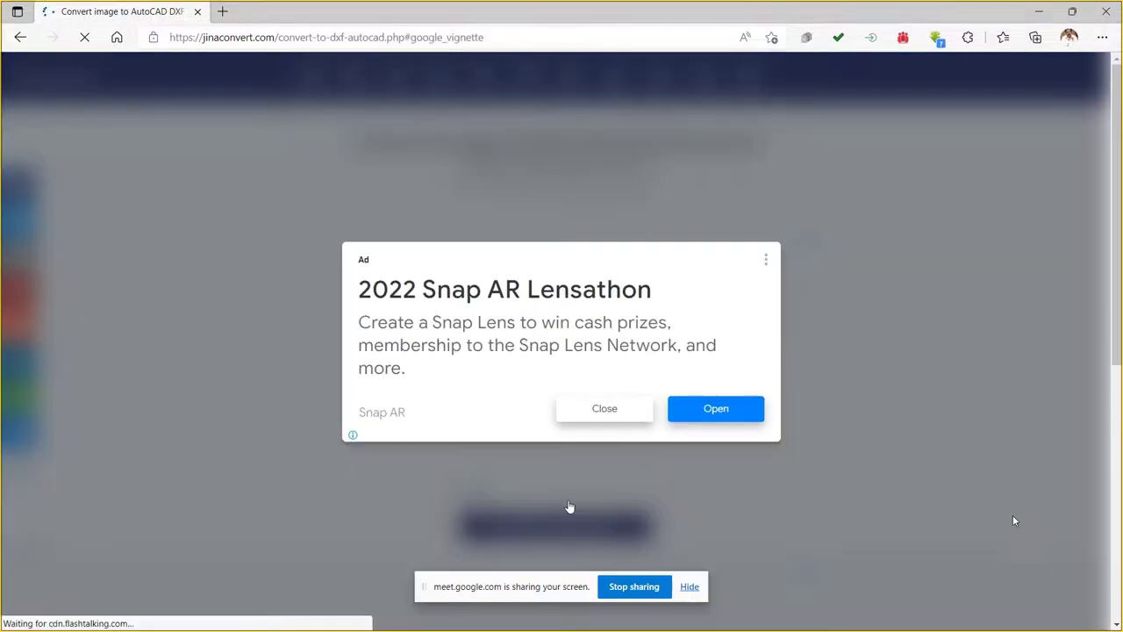
pyautogui.click(641, 419)
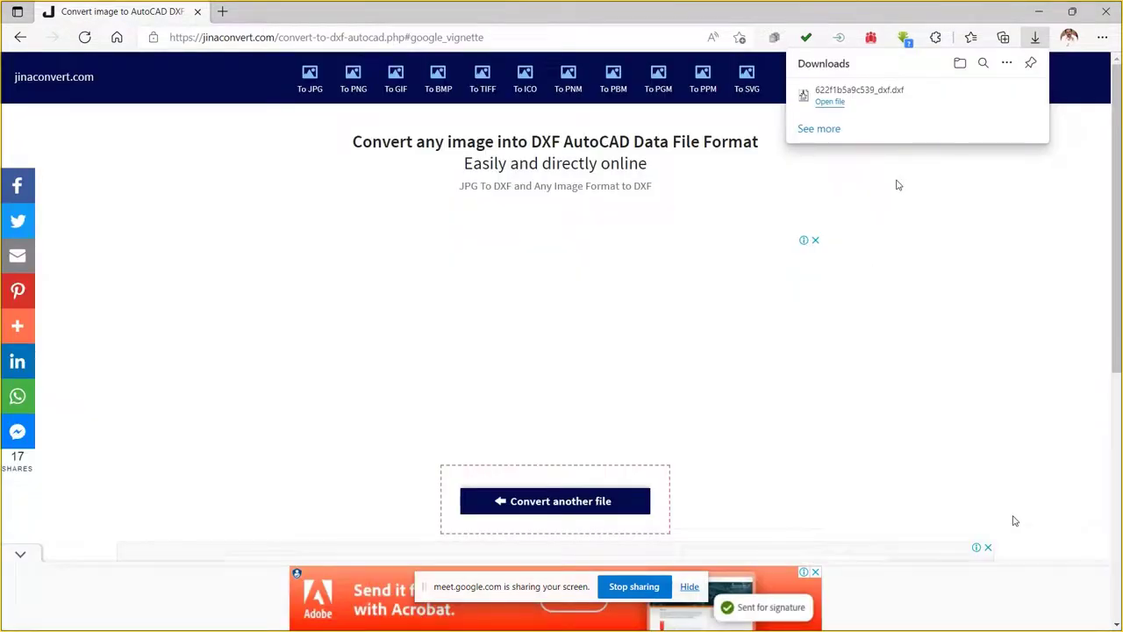
pyautogui.moveTo(913, 96)
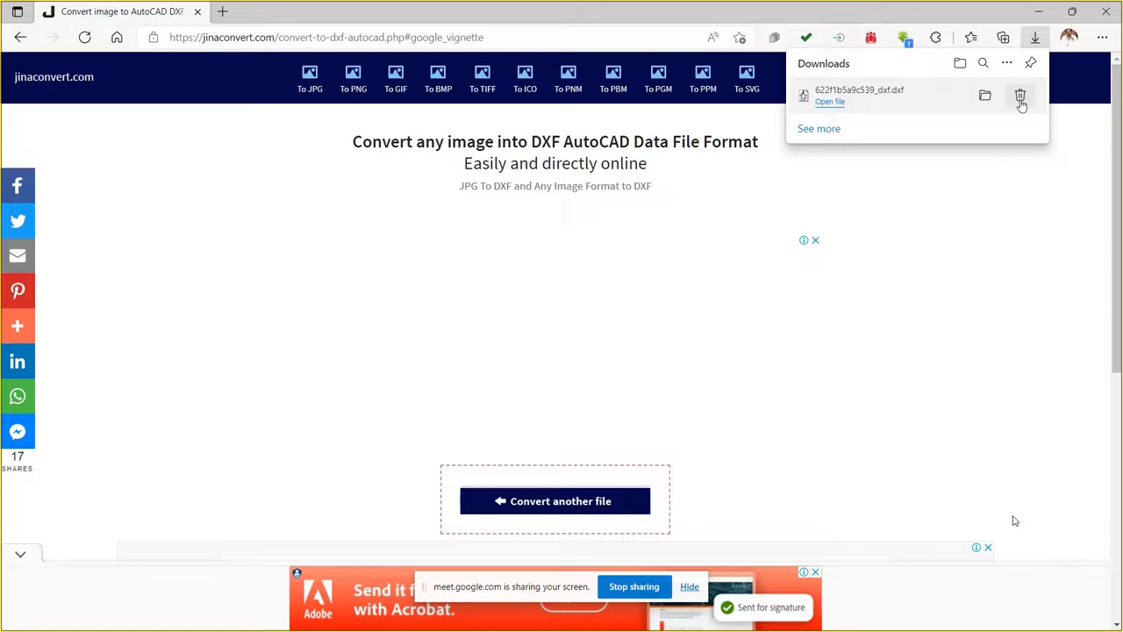
pyautogui.click(994, 102)
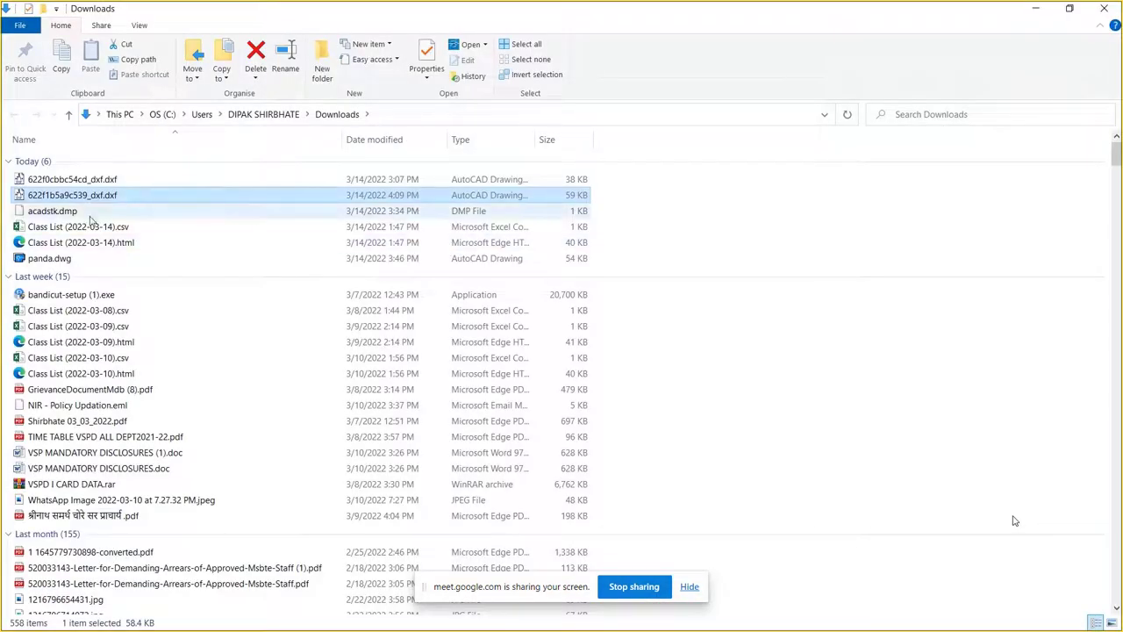
# Step: Copy the downloaded DXF file and paste it onto the desktop
pyautogui.rightClick(88, 196)
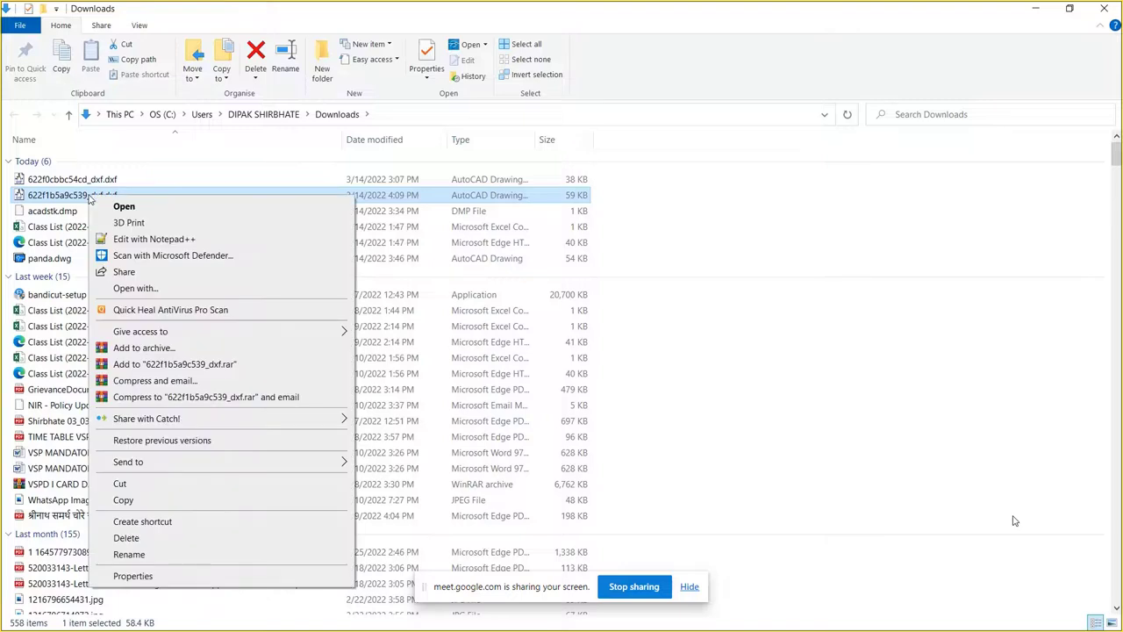
pyautogui.click(123, 499)
pyautogui.click(1036, 8)
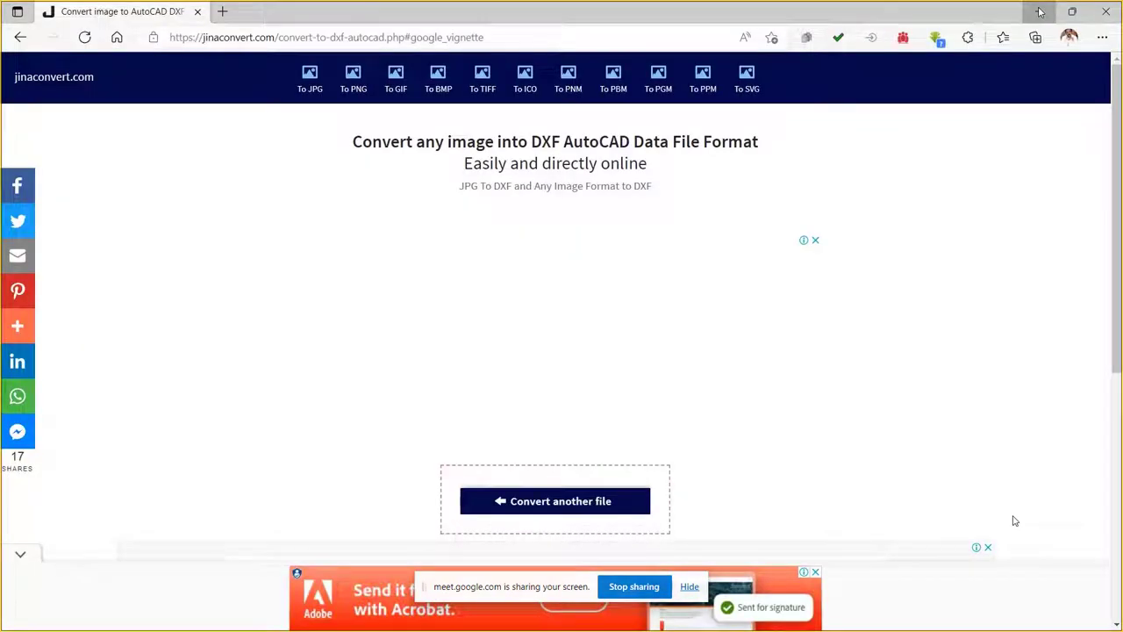
pyautogui.click(1039, 9)
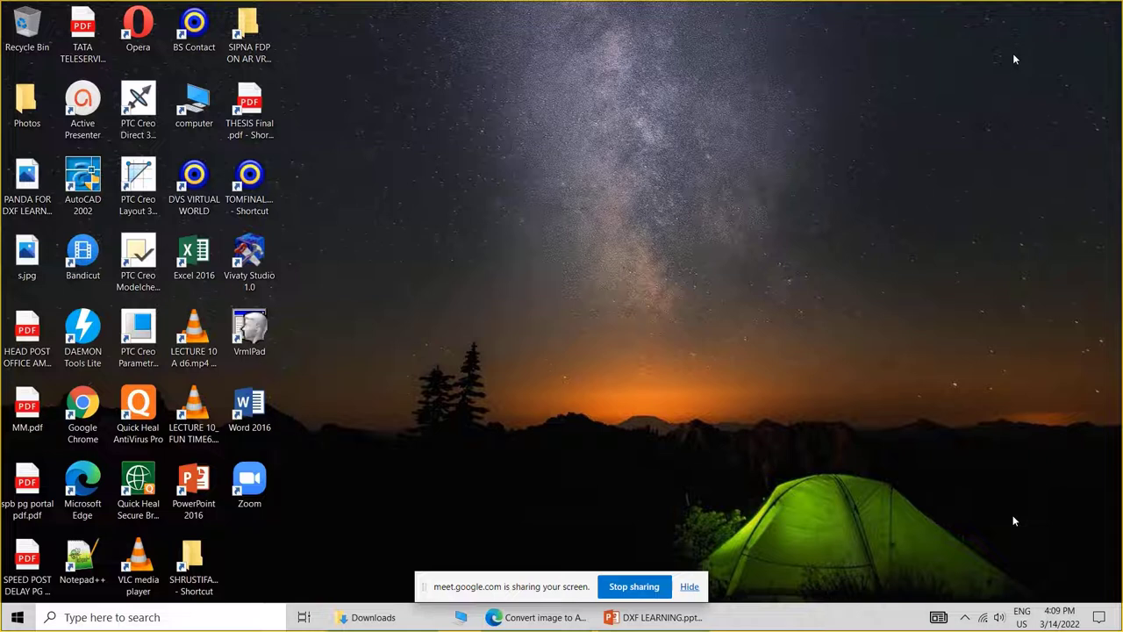
pyautogui.rightClick(454, 170)
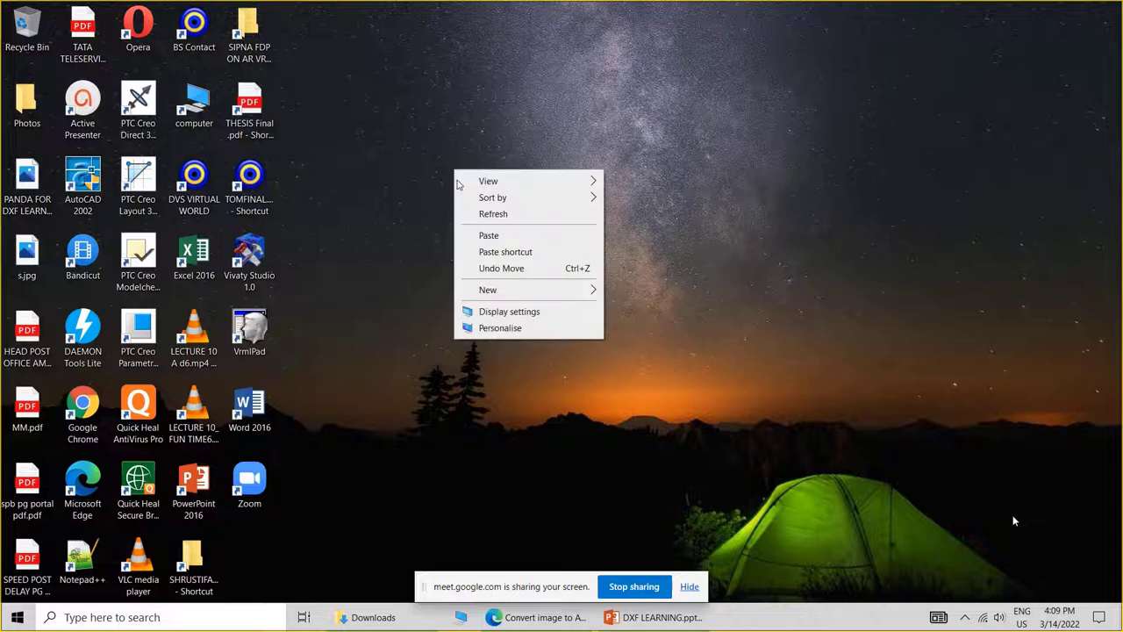
pyautogui.click(502, 237)
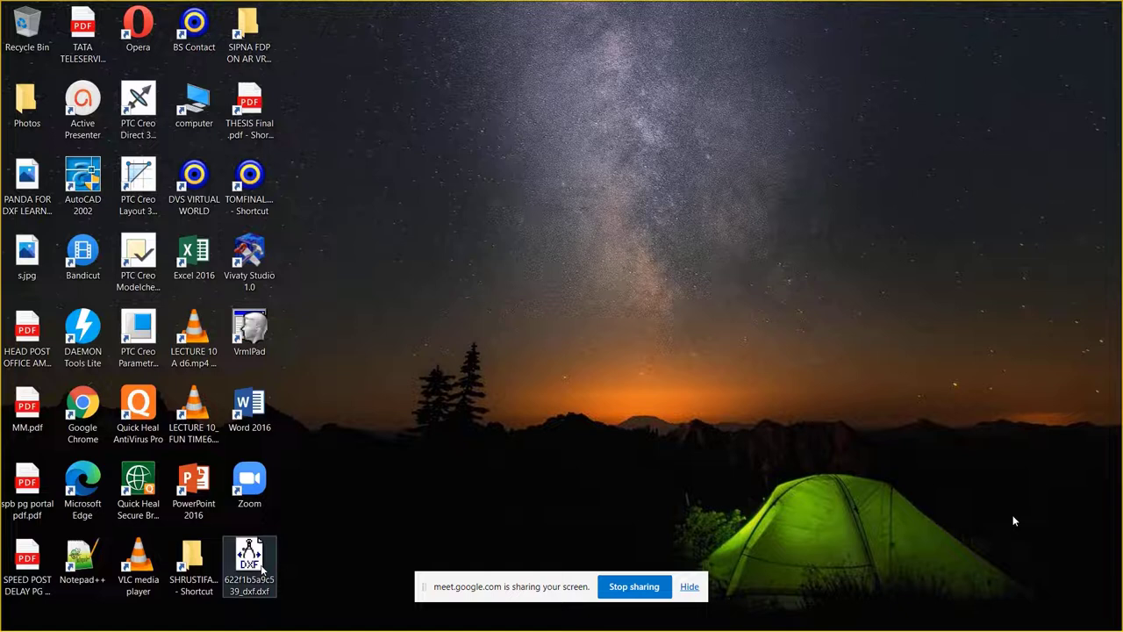
# Step: Rename the pasted desktop file to PANDA.dxf
pyautogui.press('F2')
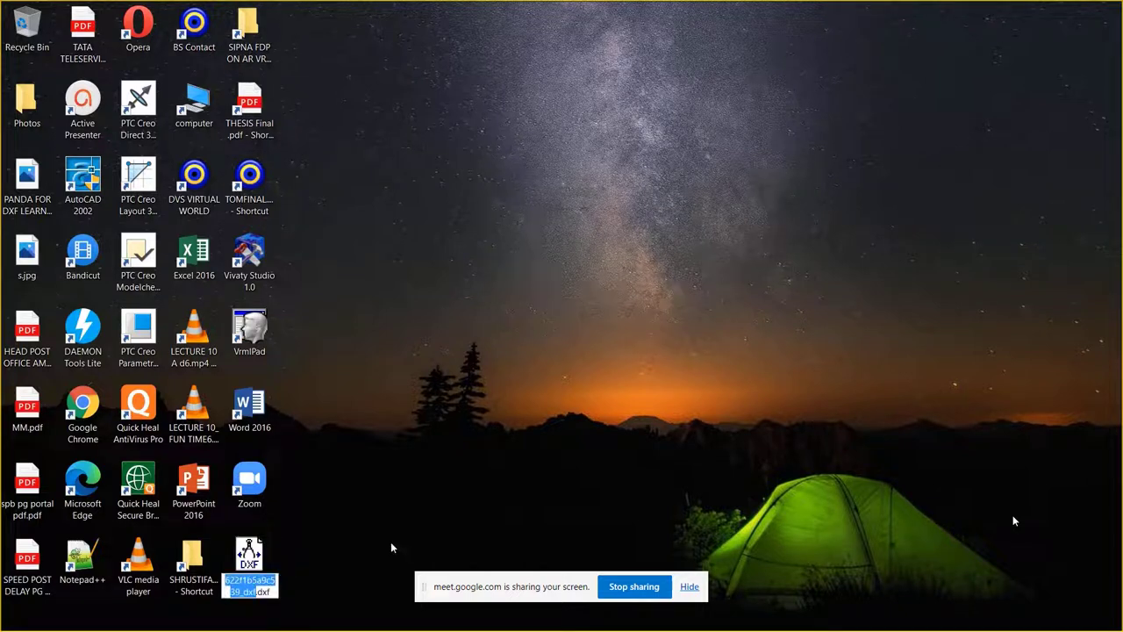
pyautogui.write('PANDA')
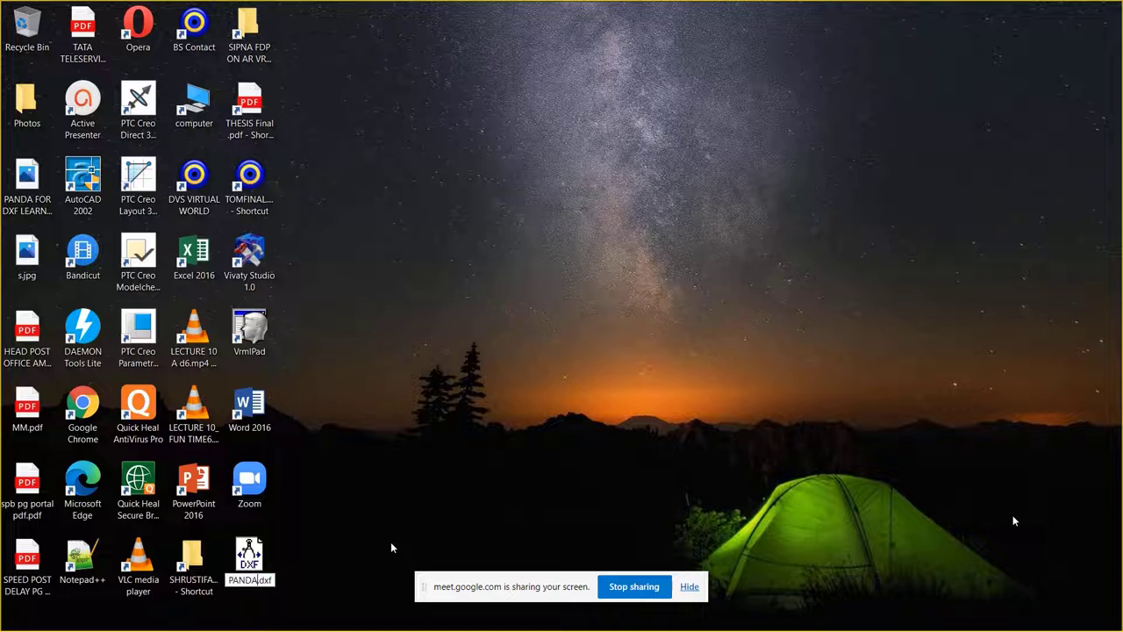
pyautogui.press('Return')
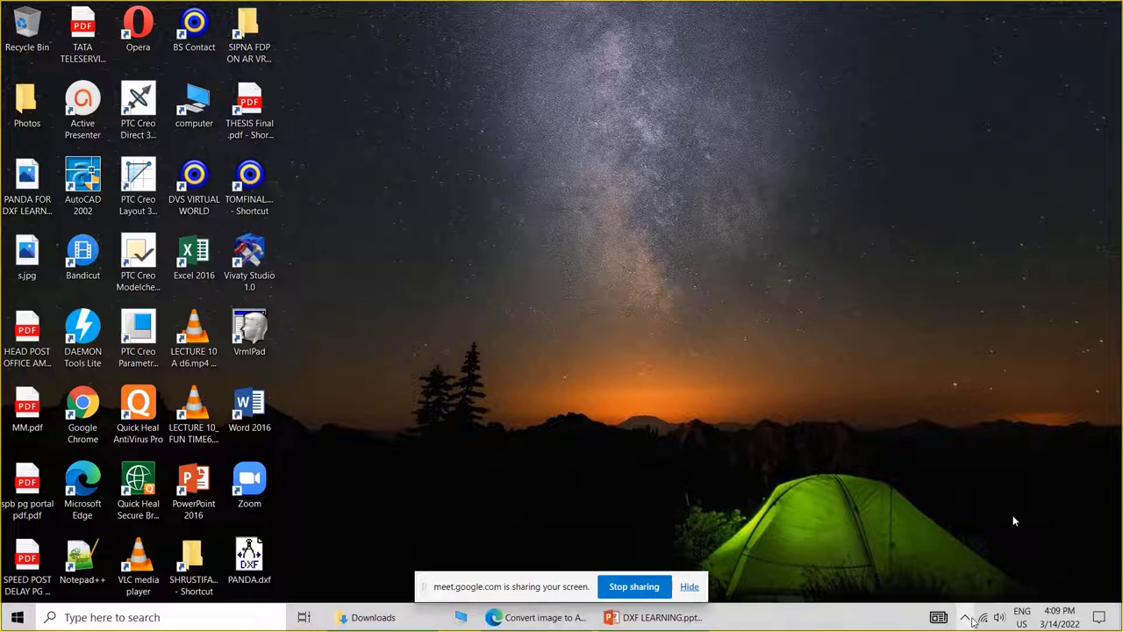
pyautogui.click(938, 617)
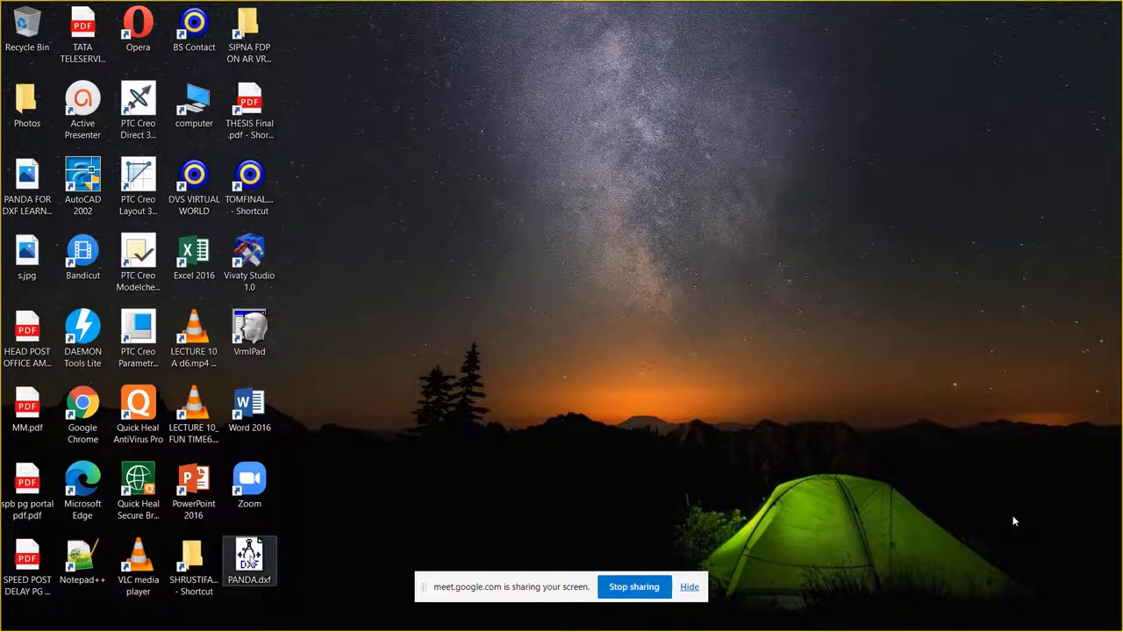
# Step: Open PANDA.dxf from the desktop in AutoCAD 2002
pyautogui.rightClick(222, 584)
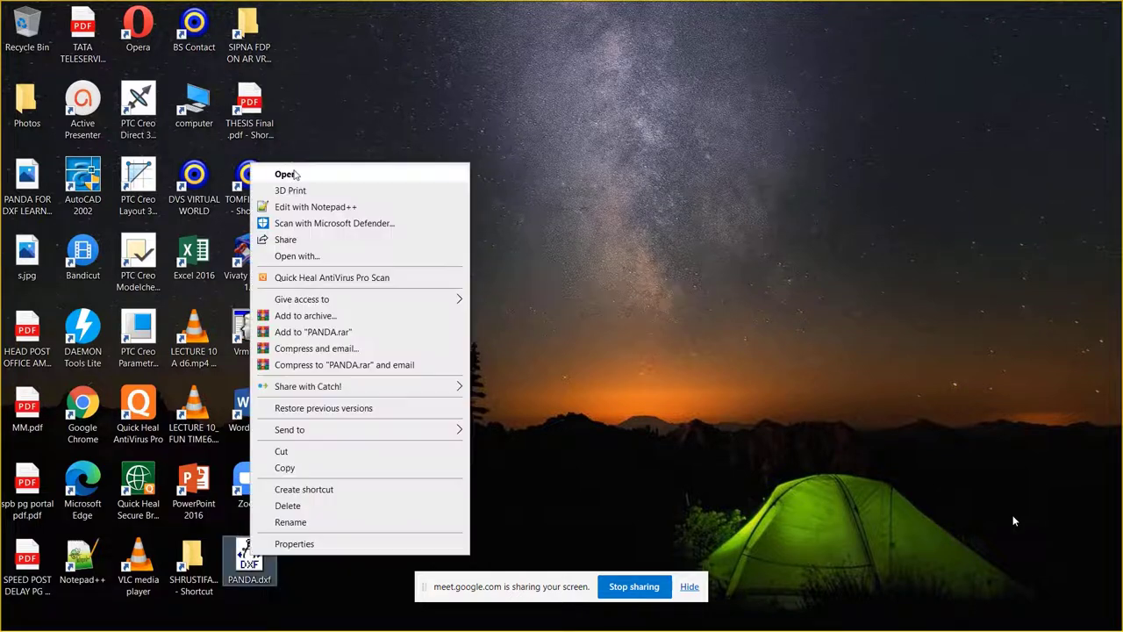
pyautogui.click(343, 201)
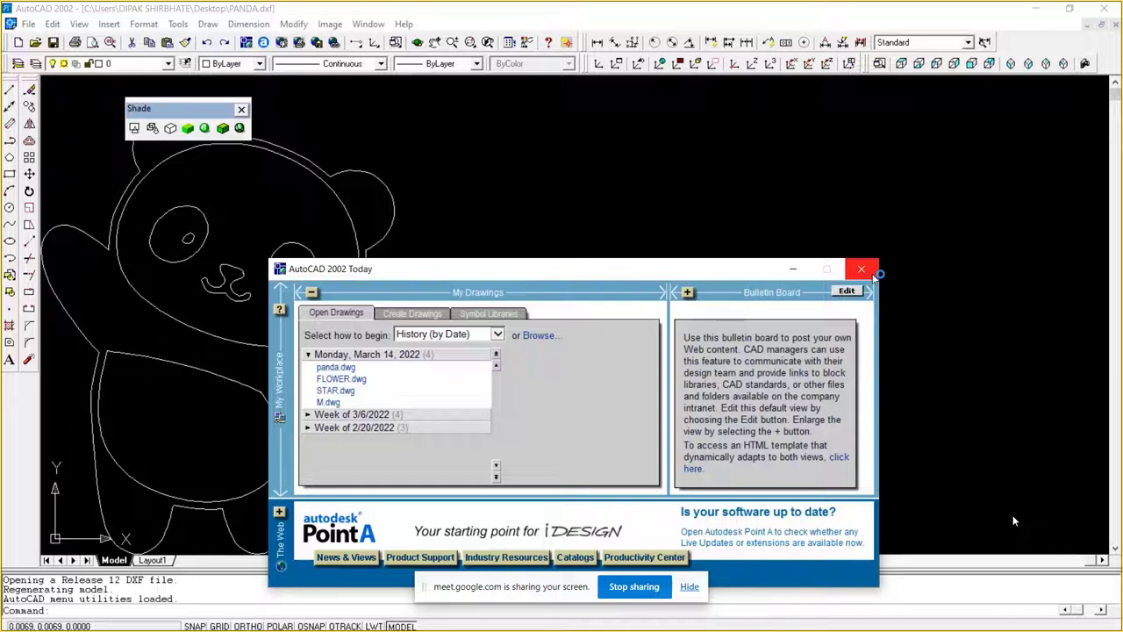
# Step: Close the start-up window, zoom to extents, then zoom out slightly on the panda
pyautogui.click(871, 271)
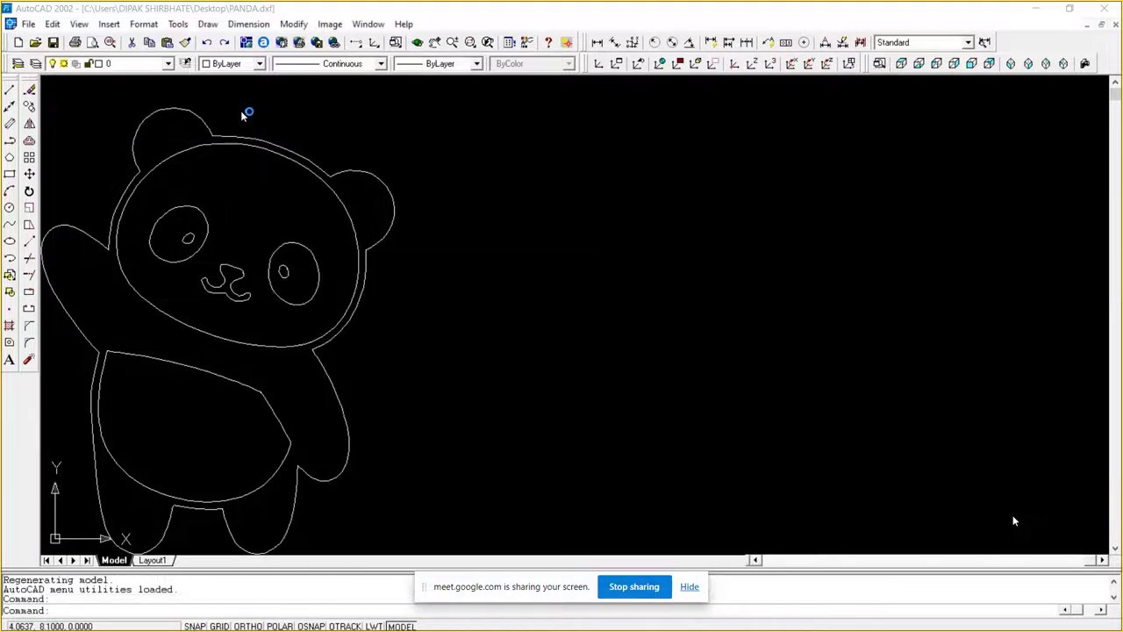
pyautogui.write(' Z')
pyautogui.press('Return')
pyautogui.write('E')
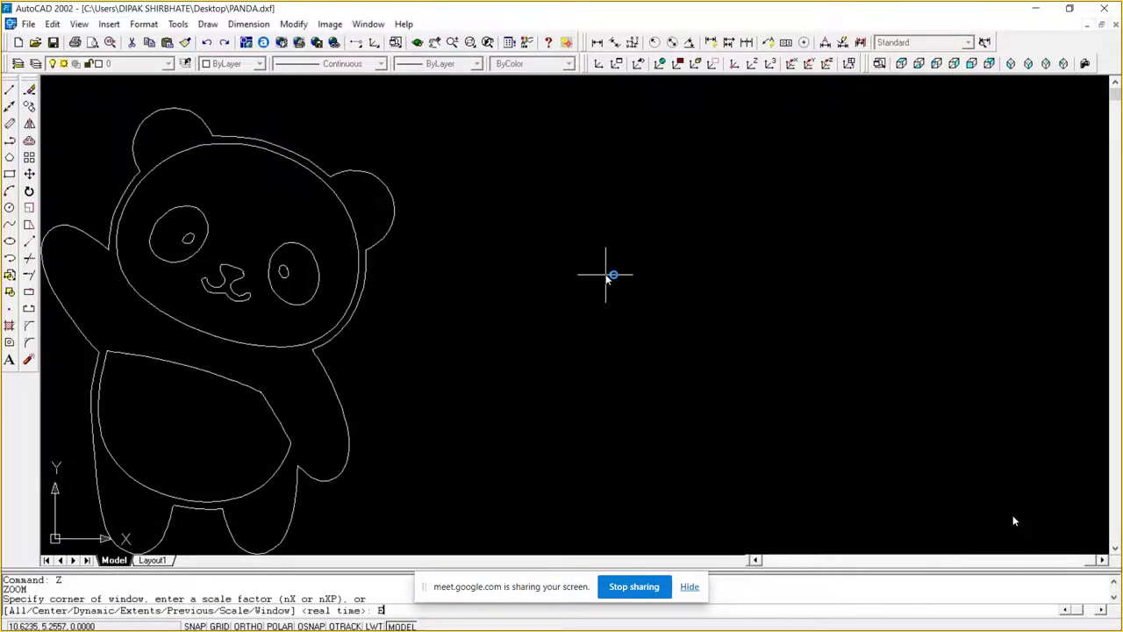
pyautogui.press('Return')
pyautogui.press('Return')
pyautogui.press('Return')
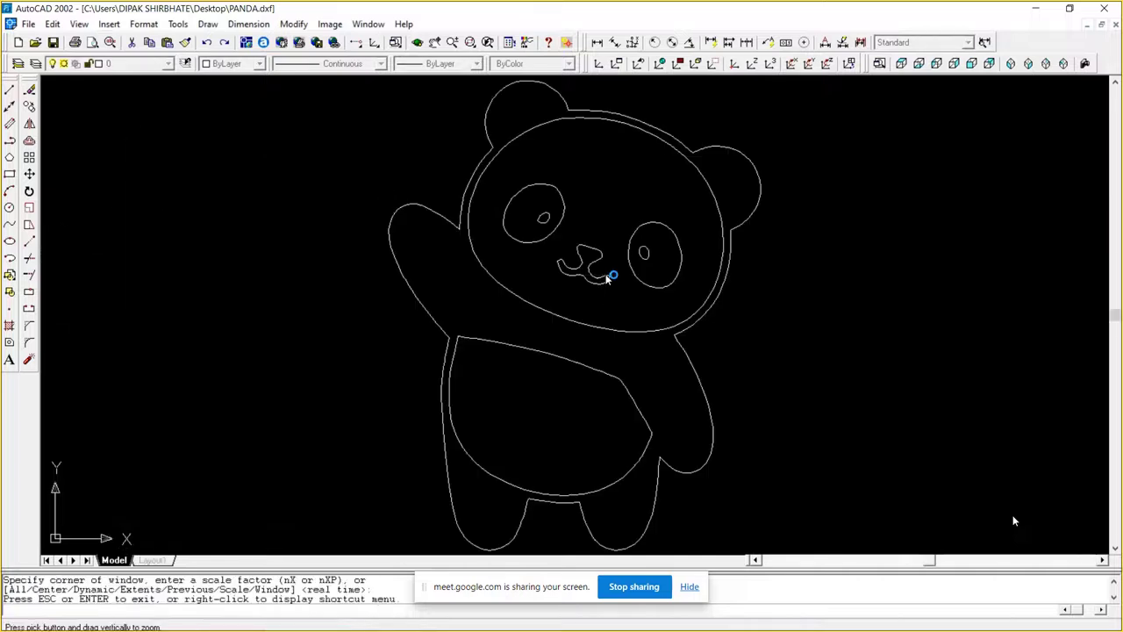
pyautogui.moveTo(585, 276); pyautogui.dragTo(645, 367)
pyautogui.rightClick(700, 325)
pyautogui.click(715, 335)
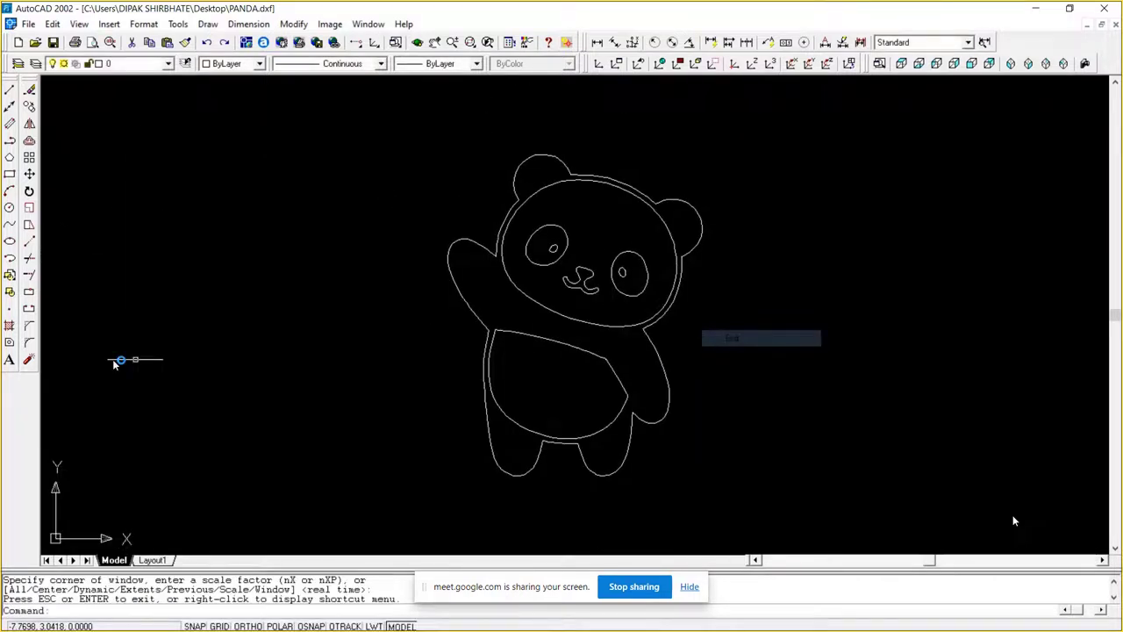
# Step: Draw a test circle of diameter 5 right of the panda, then delete it
pyautogui.click(11, 241)
pyautogui.click(830, 345)
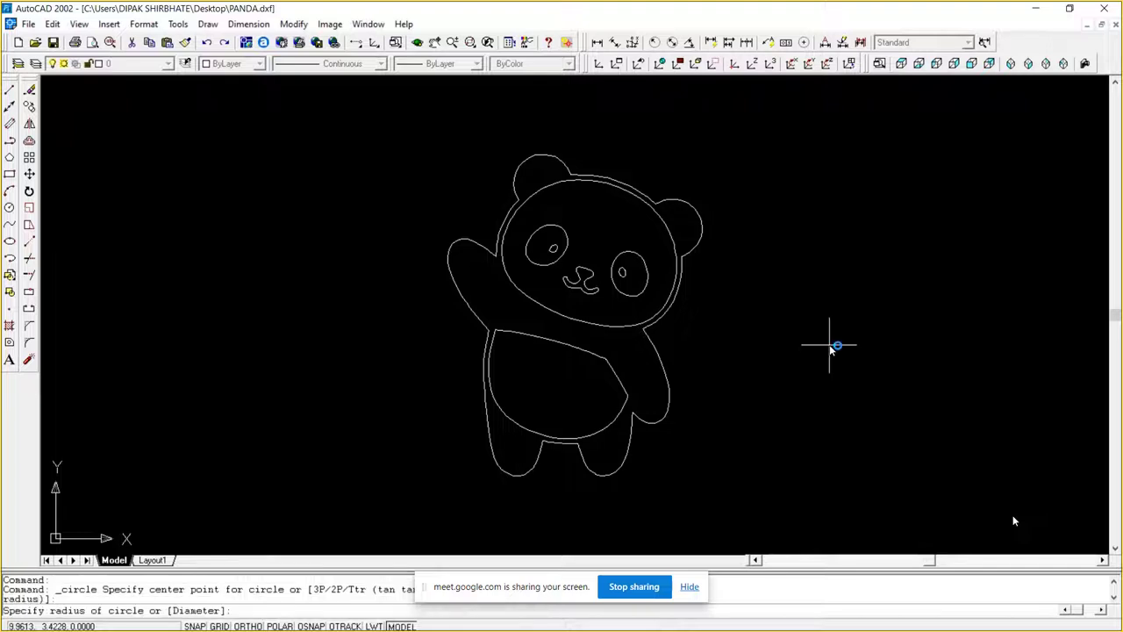
pyautogui.write('D')
pyautogui.press('Return')
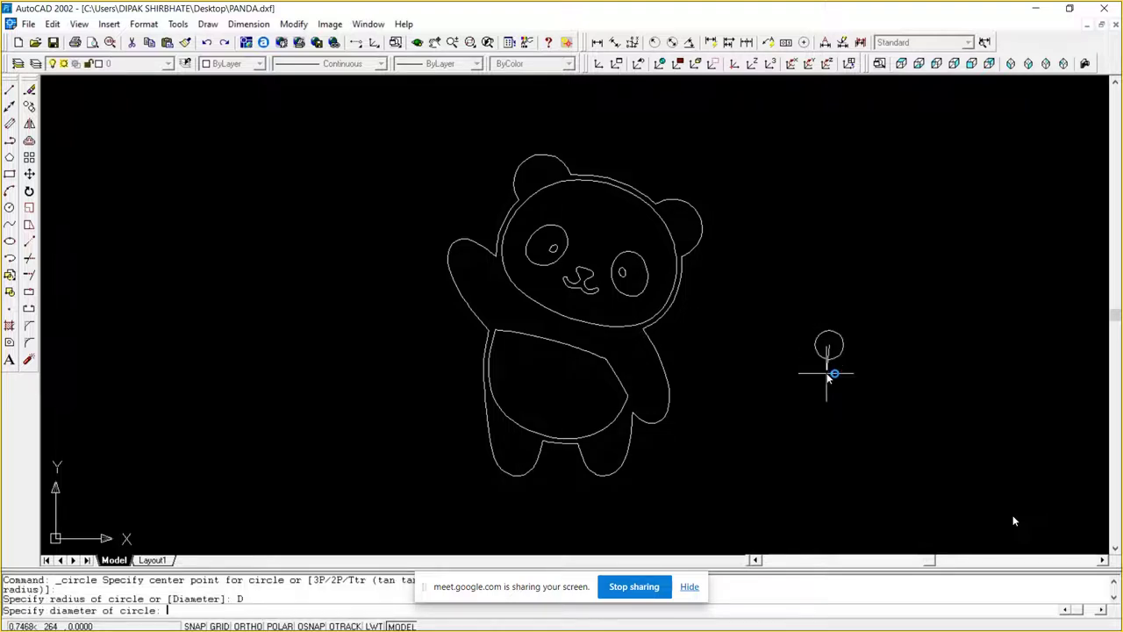
pyautogui.write('5')
pyautogui.press('Return')
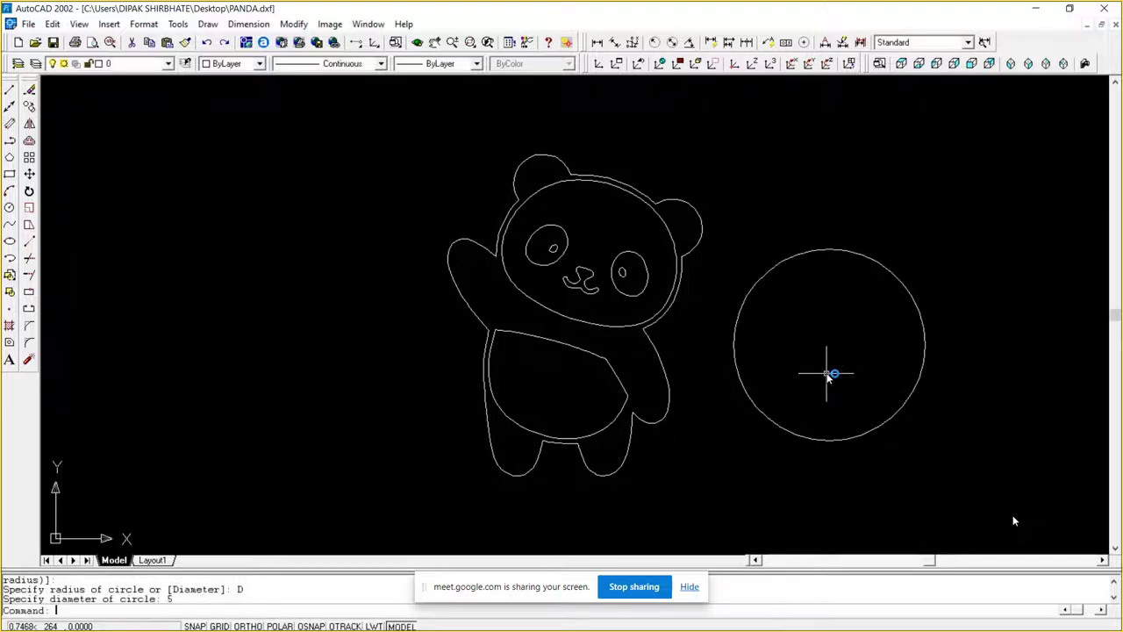
pyautogui.press('Escape')
pyautogui.click(977, 462)
pyautogui.click(724, 209)
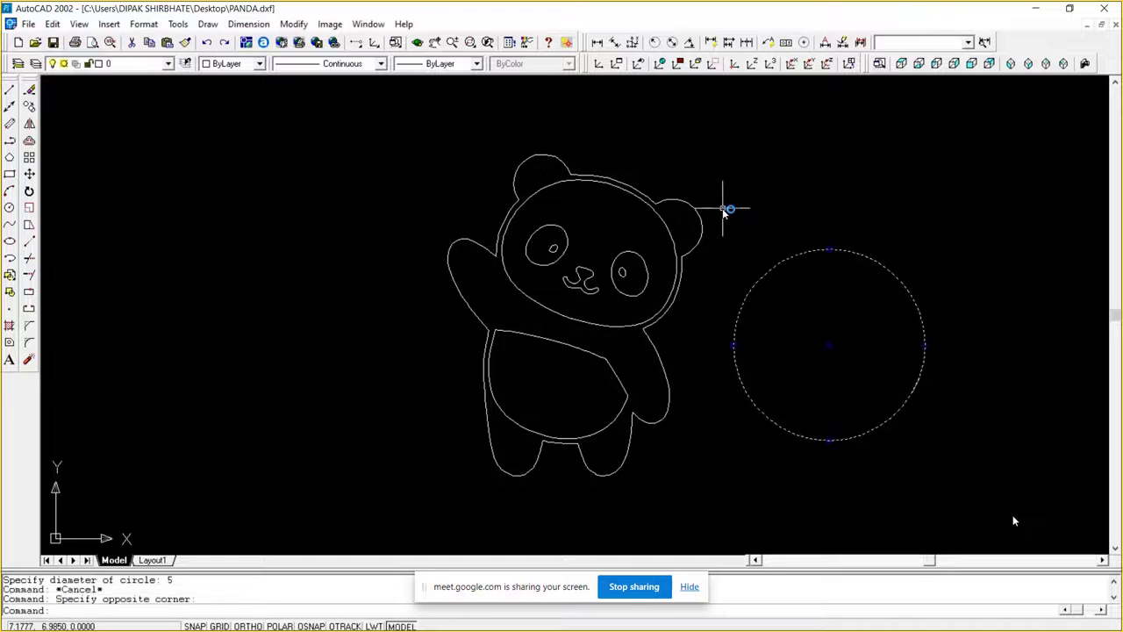
pyautogui.press('Delete')
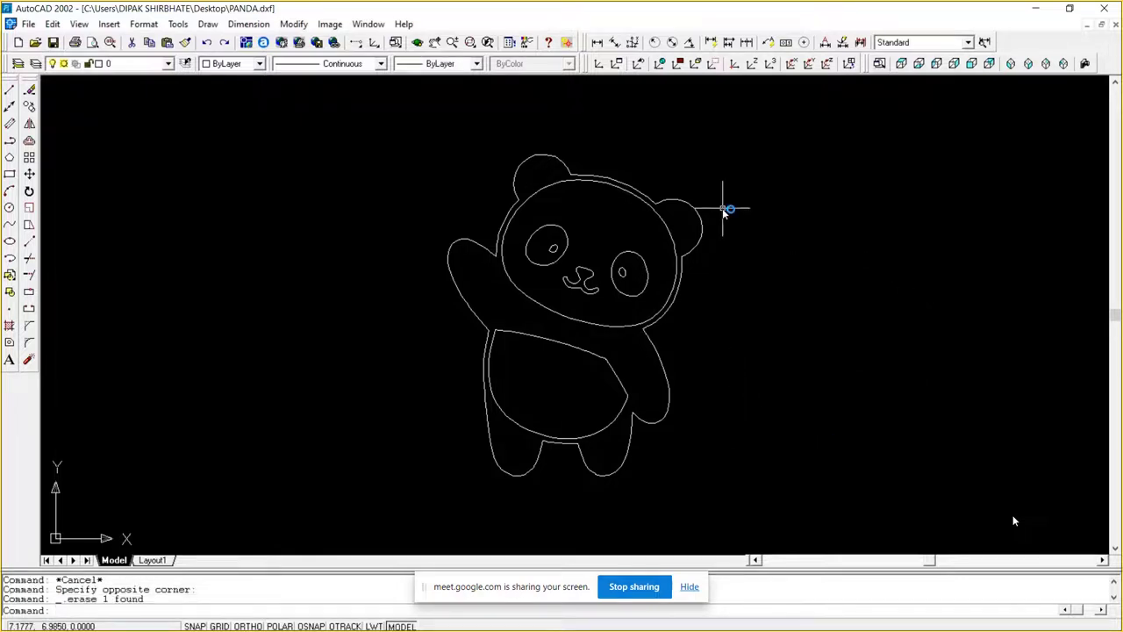
# Step: Scale all panda objects by a factor of 500 and zoom to extents
pyautogui.write('SC')
pyautogui.press('Return')
pyautogui.click(743, 252)
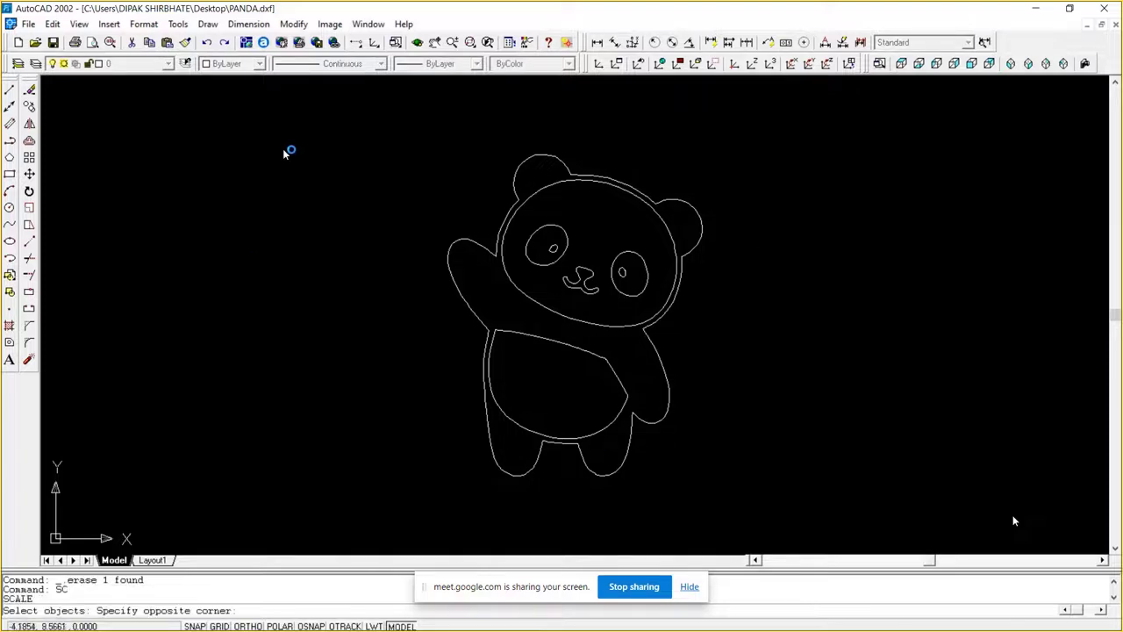
pyautogui.click(301, 120)
pyautogui.press('Return')
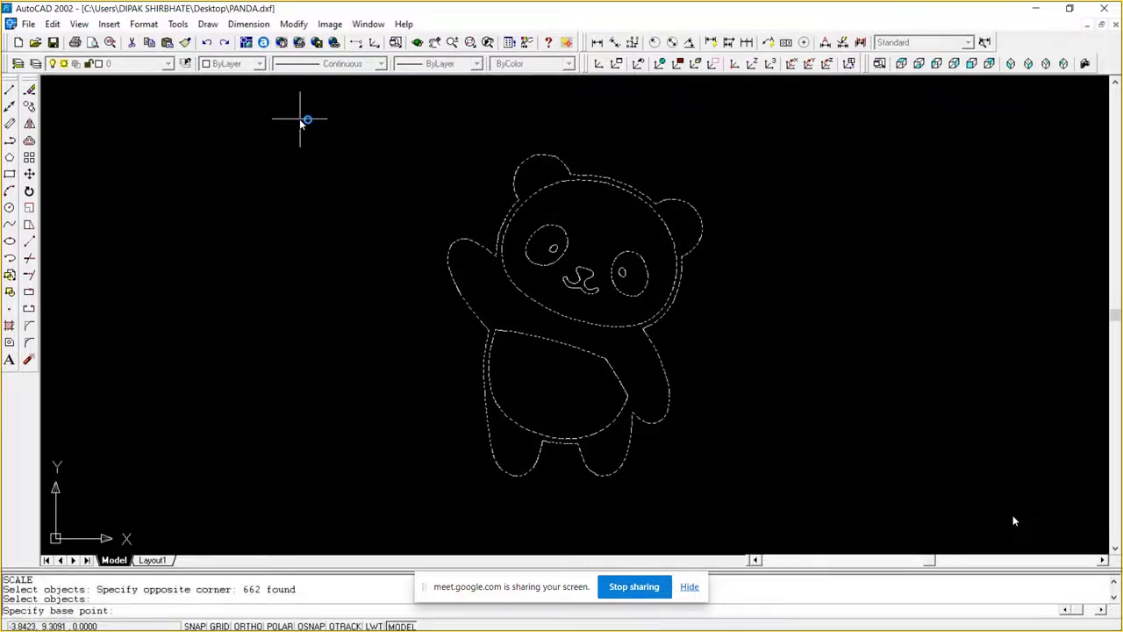
pyautogui.click(460, 508)
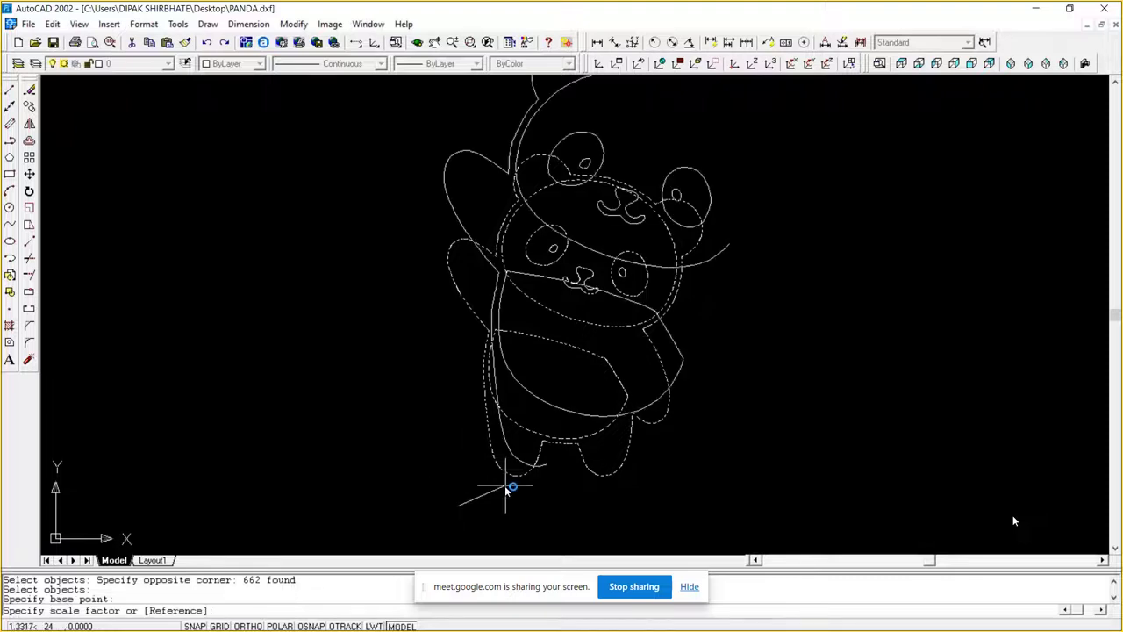
pyautogui.write('500')
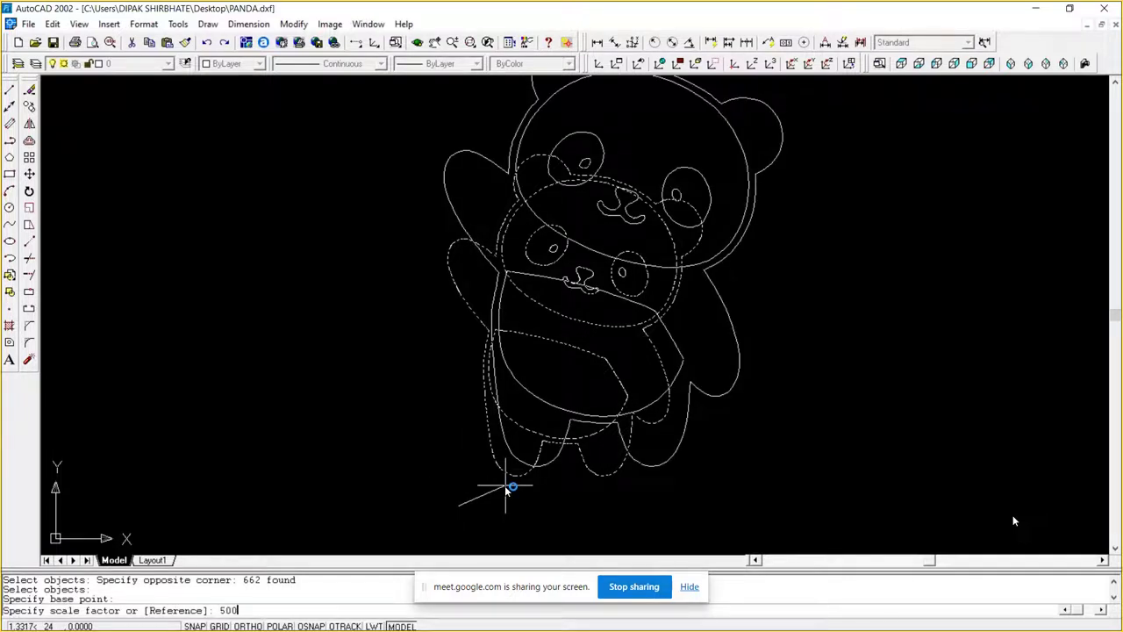
pyautogui.press('Return')
pyautogui.write('z')
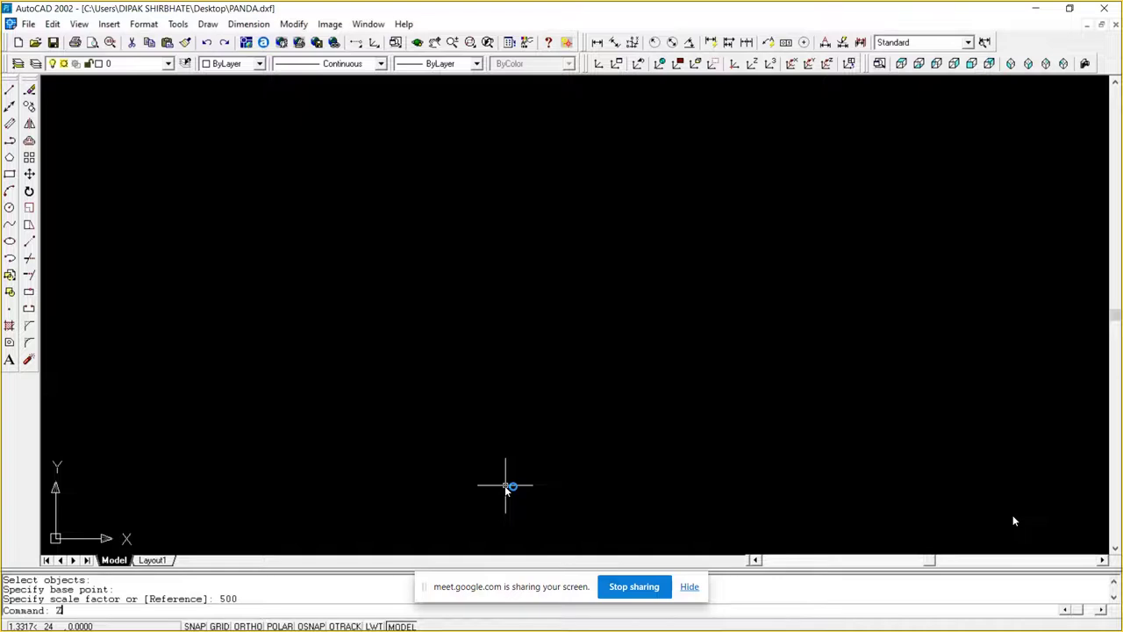
pyautogui.press('Return')
pyautogui.write('e')
pyautogui.press('Return')
pyautogui.press('Escape')
pyautogui.press('Escape')
pyautogui.press('Escape')
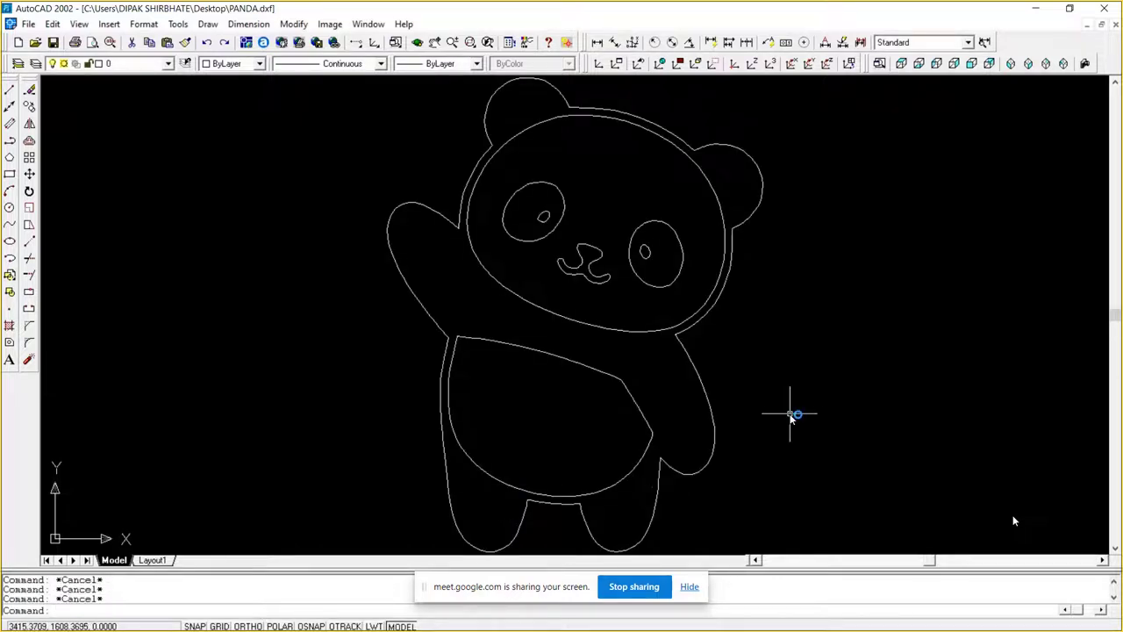
# Step: Hatch the right eye patch with the SOLID pattern using a picked interior point
pyautogui.write('BH')
pyautogui.press('Return')
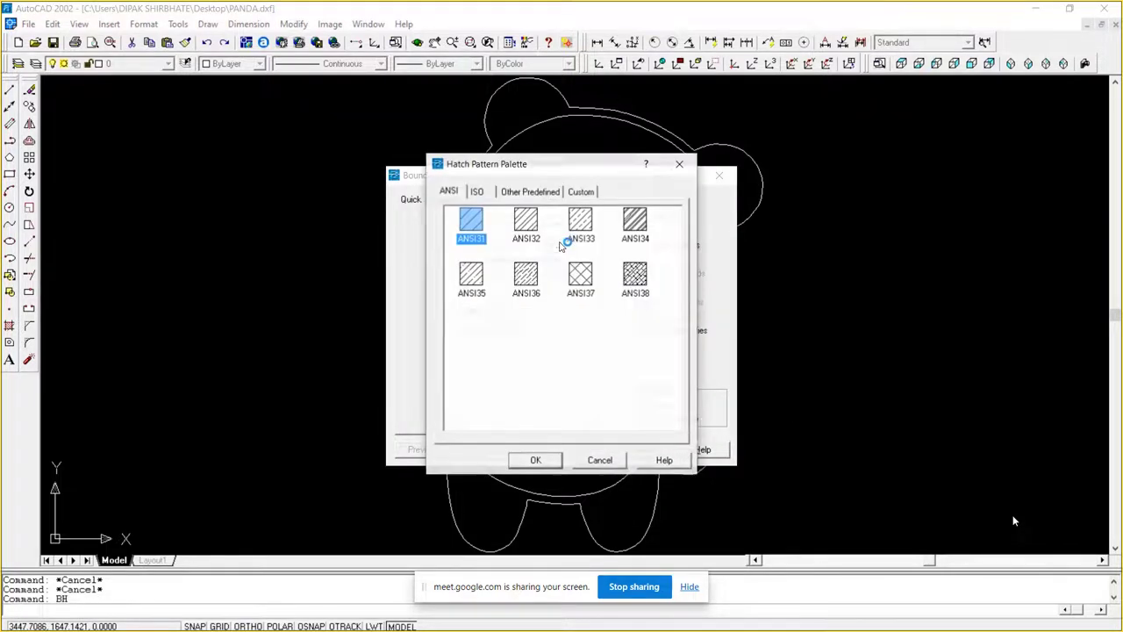
pyautogui.click(488, 191)
pyautogui.click(518, 190)
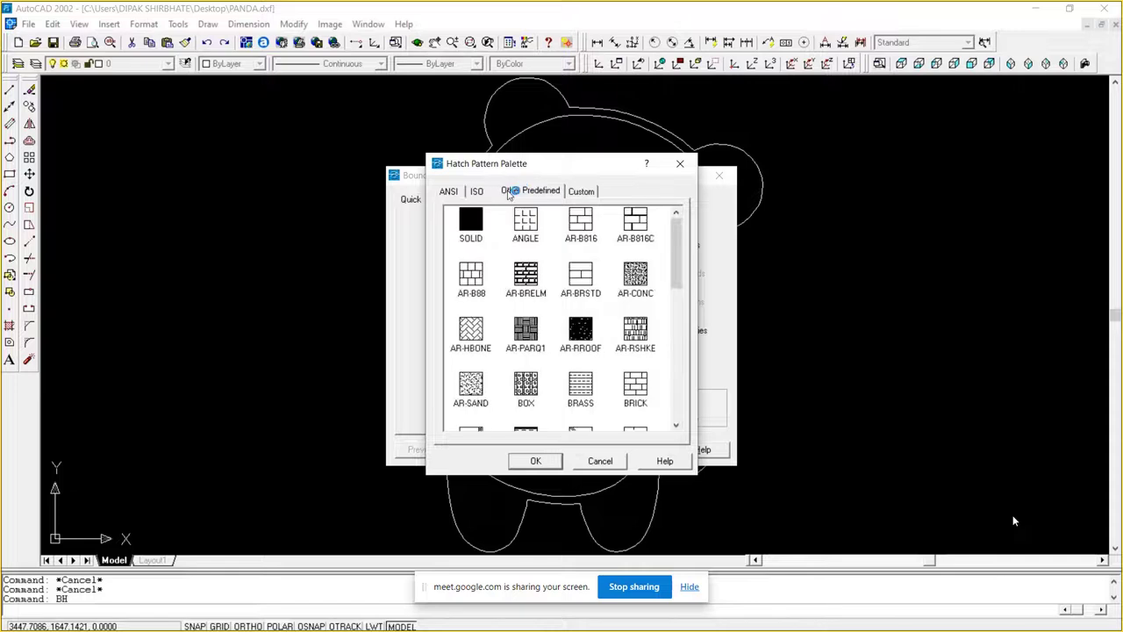
pyautogui.click(471, 221)
pyautogui.click(544, 462)
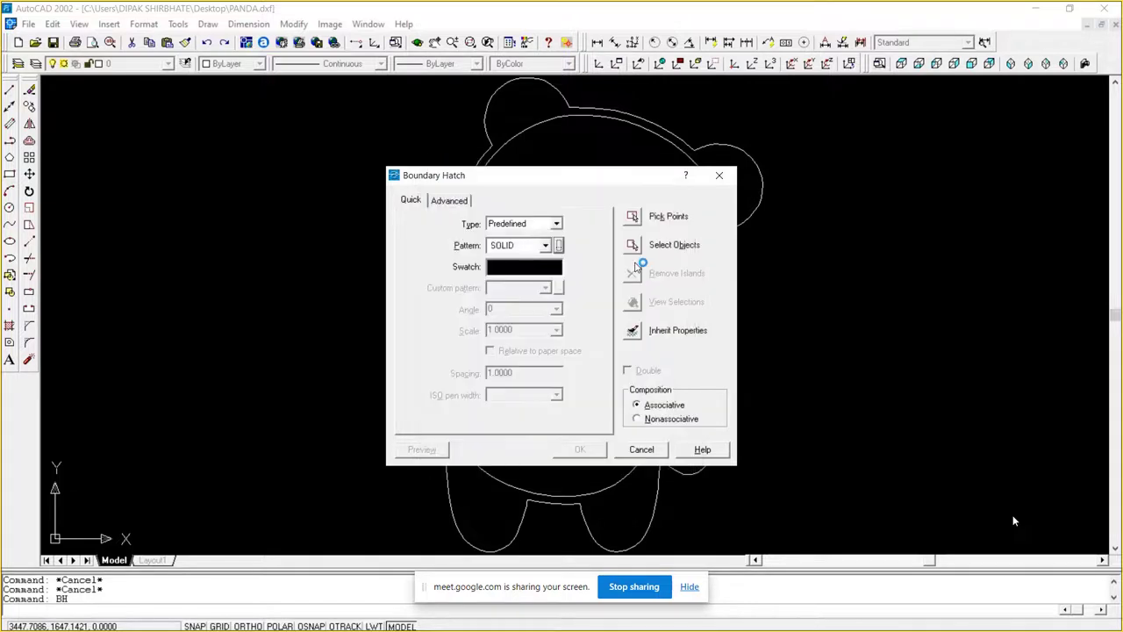
pyautogui.click(633, 219)
pyautogui.click(681, 257)
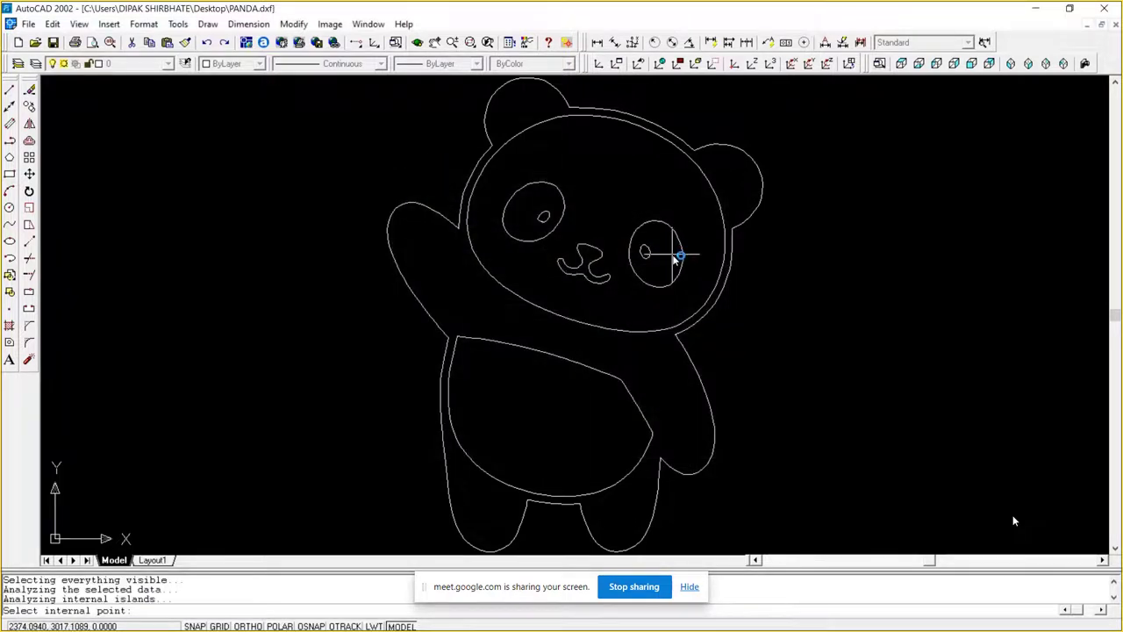
pyautogui.press('Return')
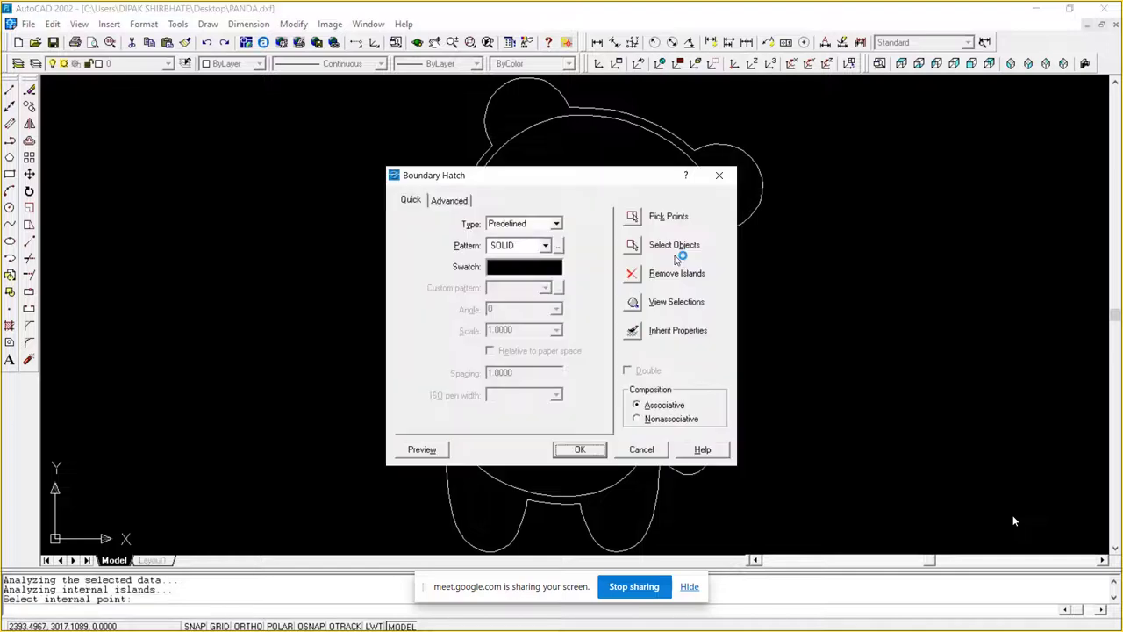
pyautogui.click(576, 451)
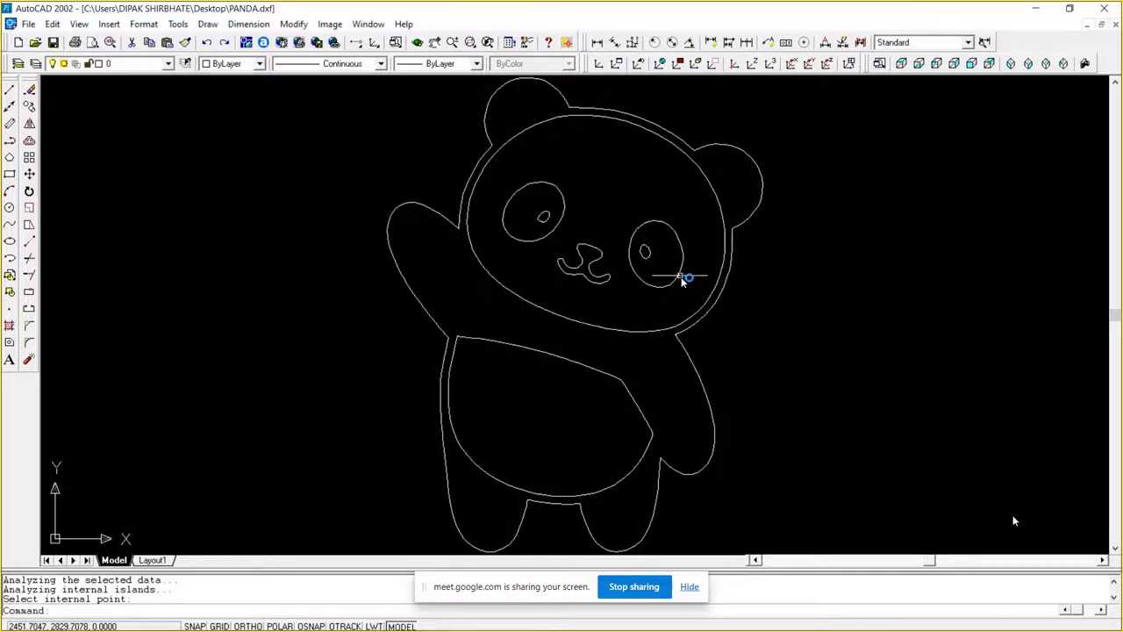
# Step: Apply the SOLID hatch again by picking a point inside the right eye
pyautogui.write('BH')
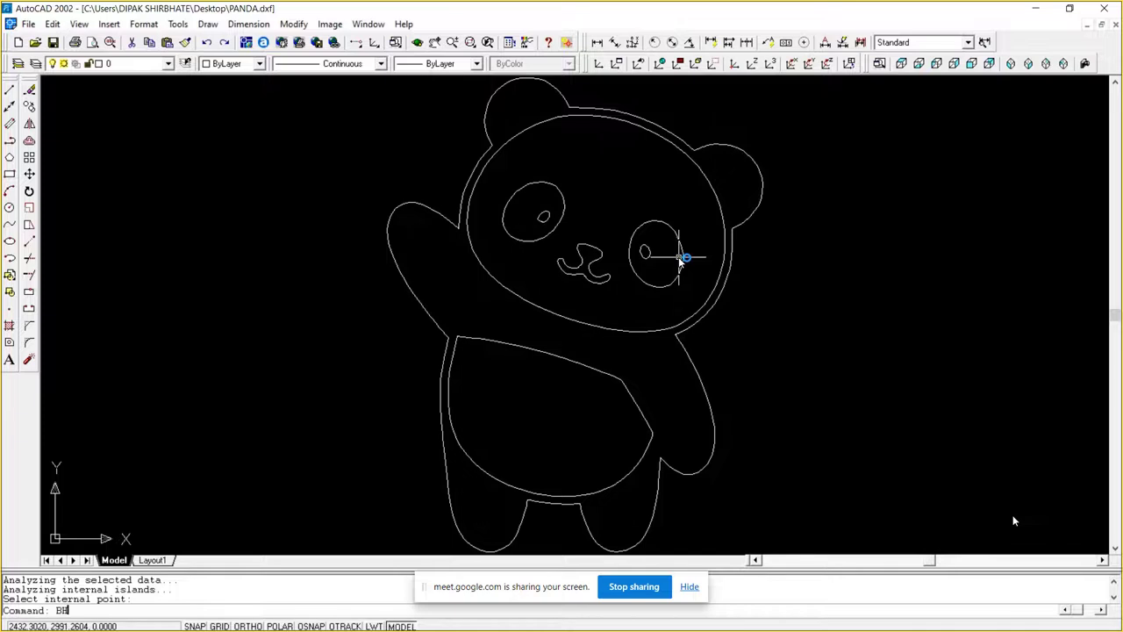
pyautogui.press('Return')
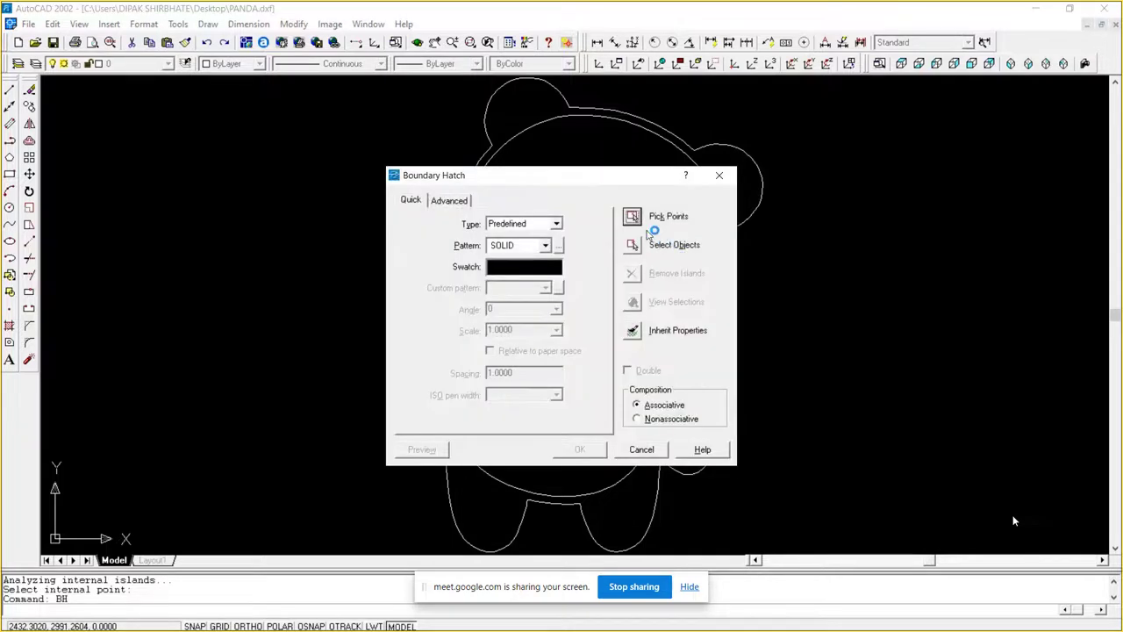
pyautogui.click(633, 217)
pyautogui.click(660, 263)
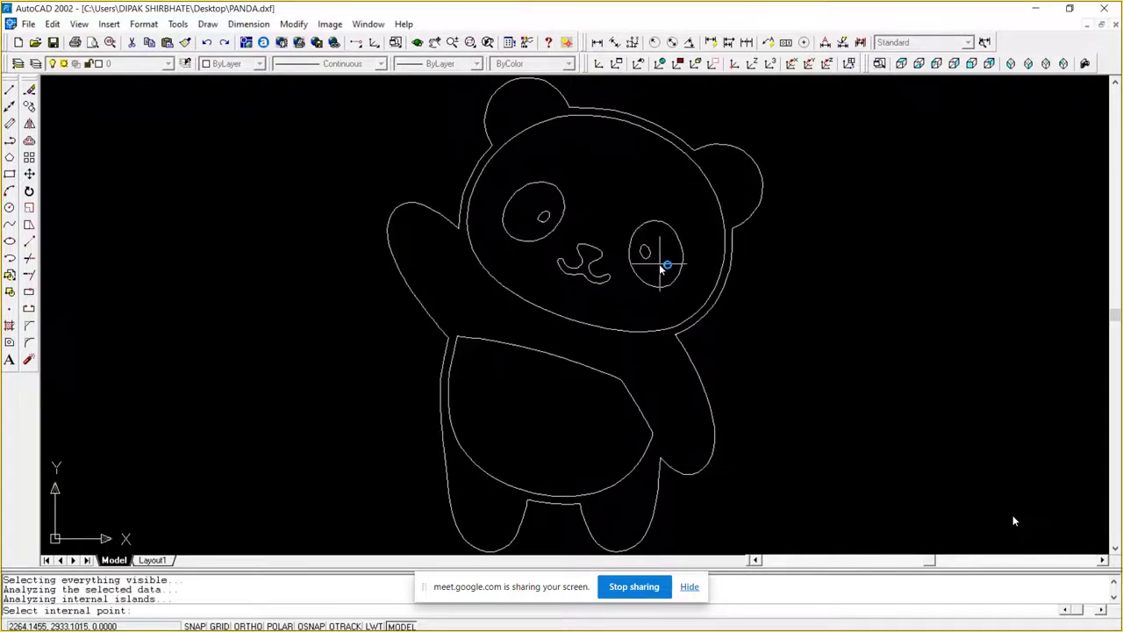
pyautogui.press('Return')
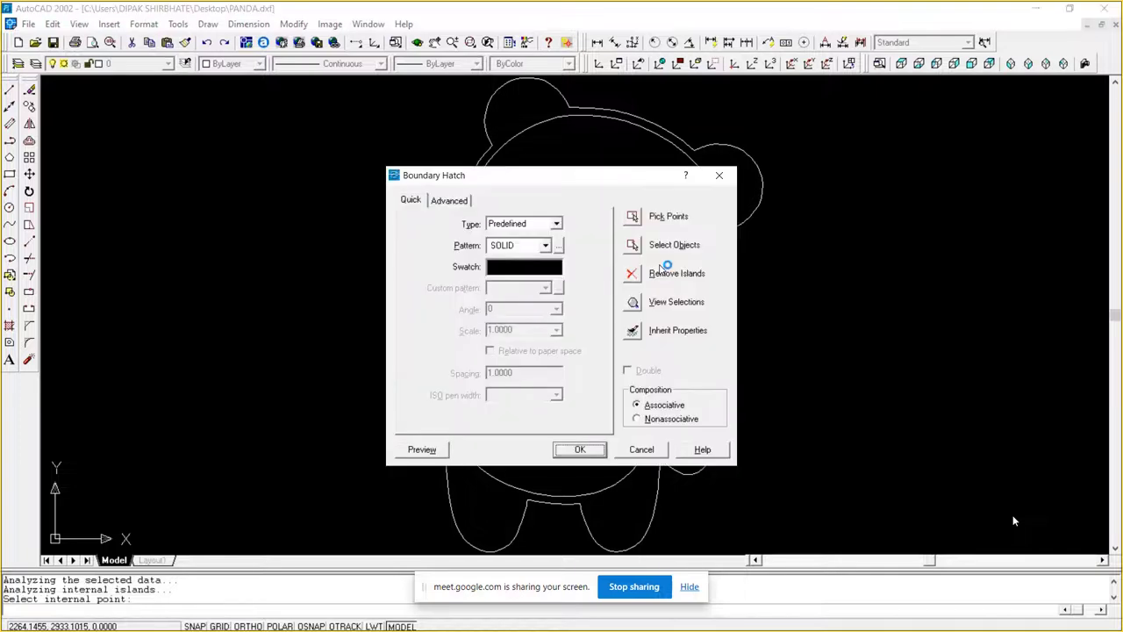
pyautogui.click(579, 448)
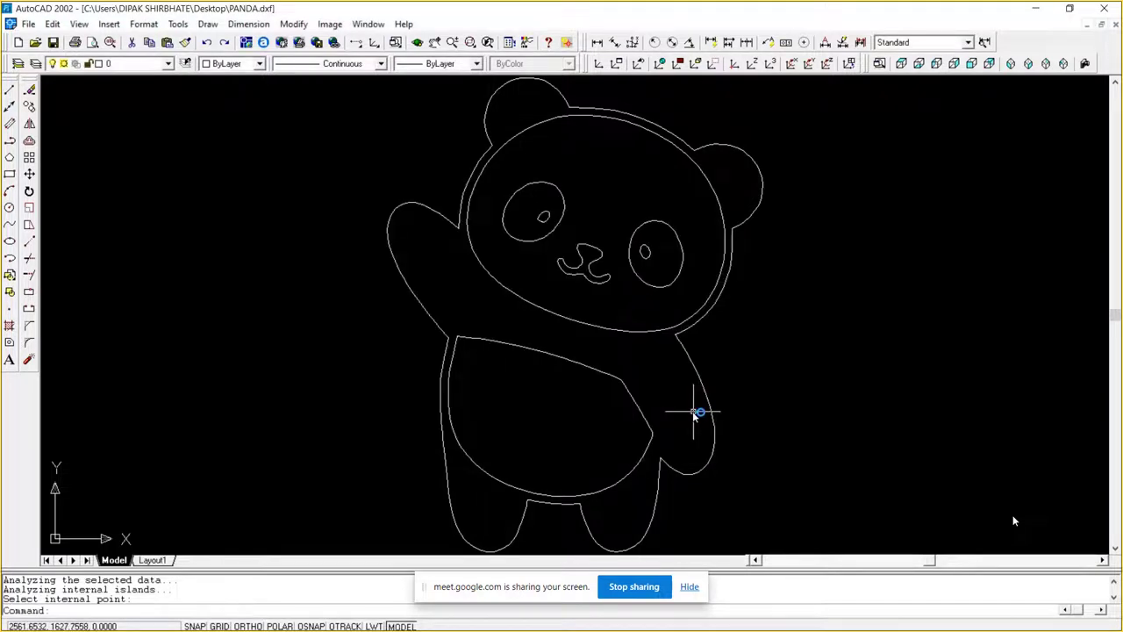
# Step: Fill the right eye with SOLID by window-selecting its boundary objects
pyautogui.write('BH')
pyautogui.press('Return')
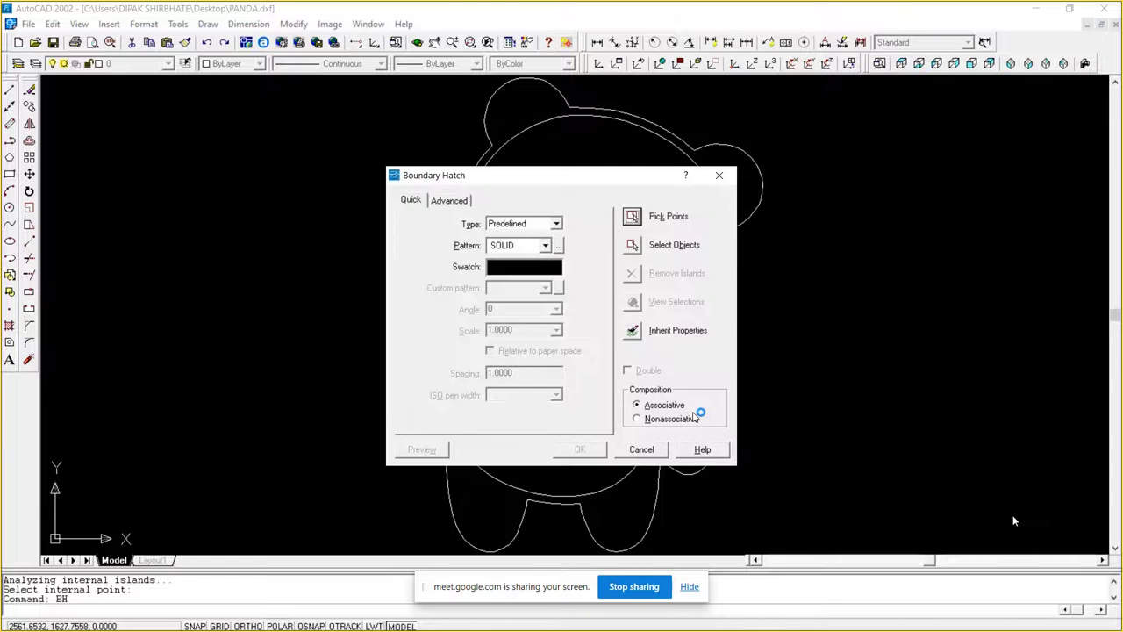
pyautogui.click(636, 247)
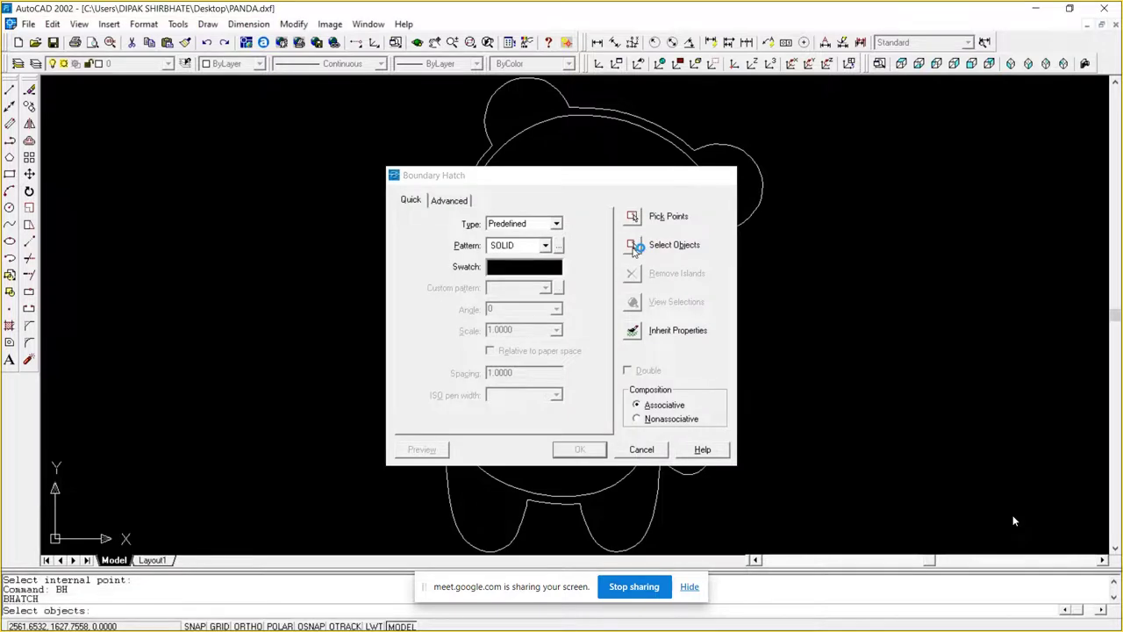
pyautogui.click(690, 295)
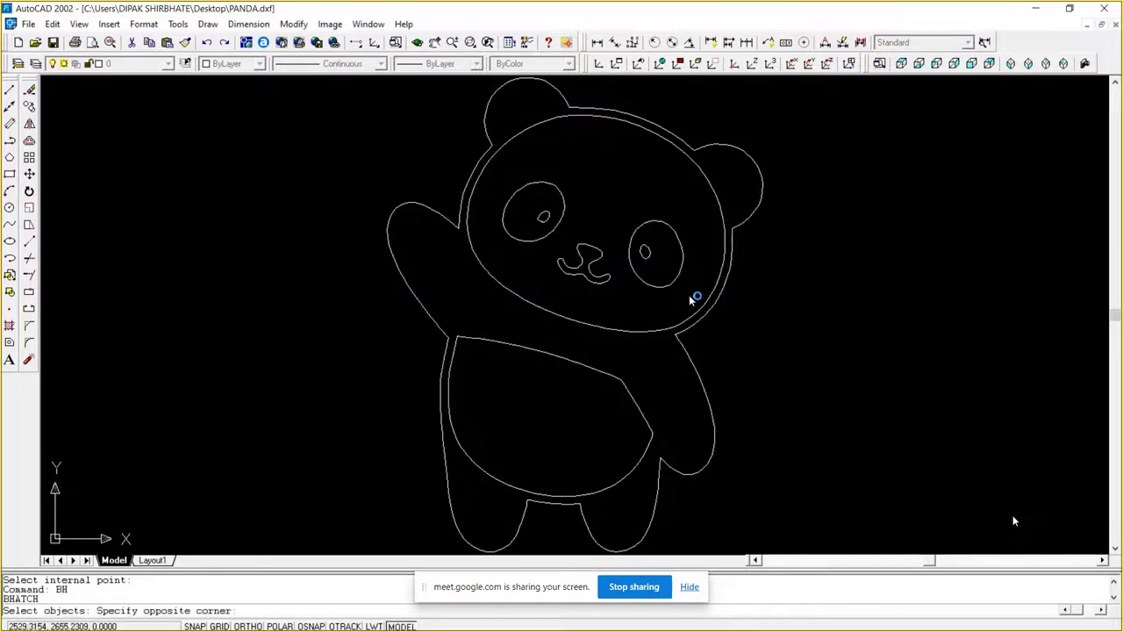
pyautogui.click(623, 204)
pyautogui.press('Return')
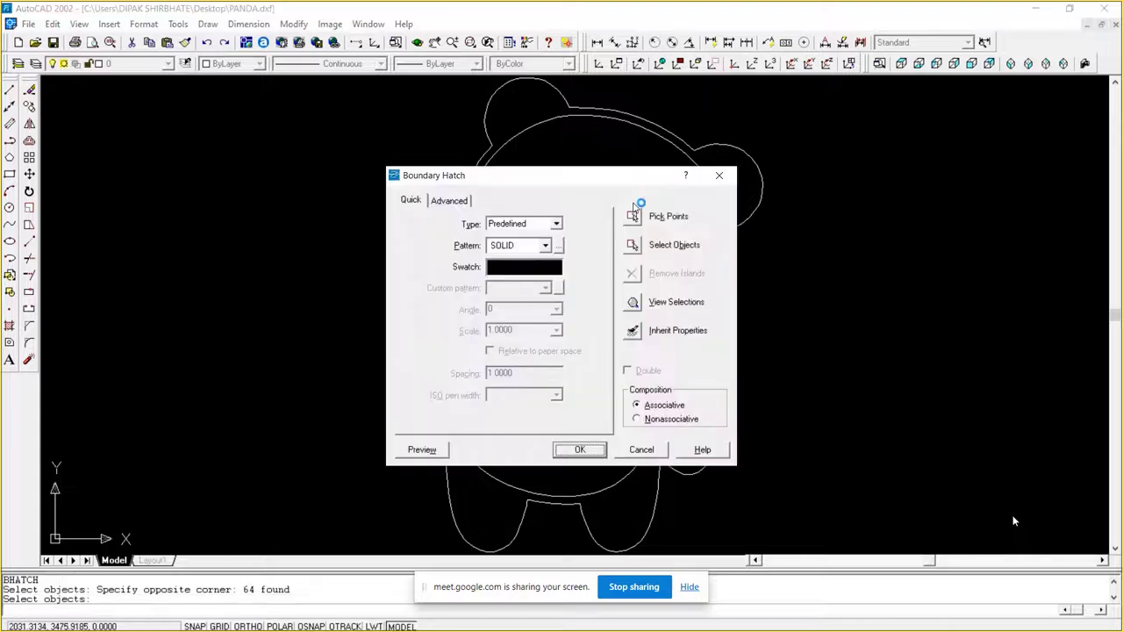
pyautogui.click(578, 449)
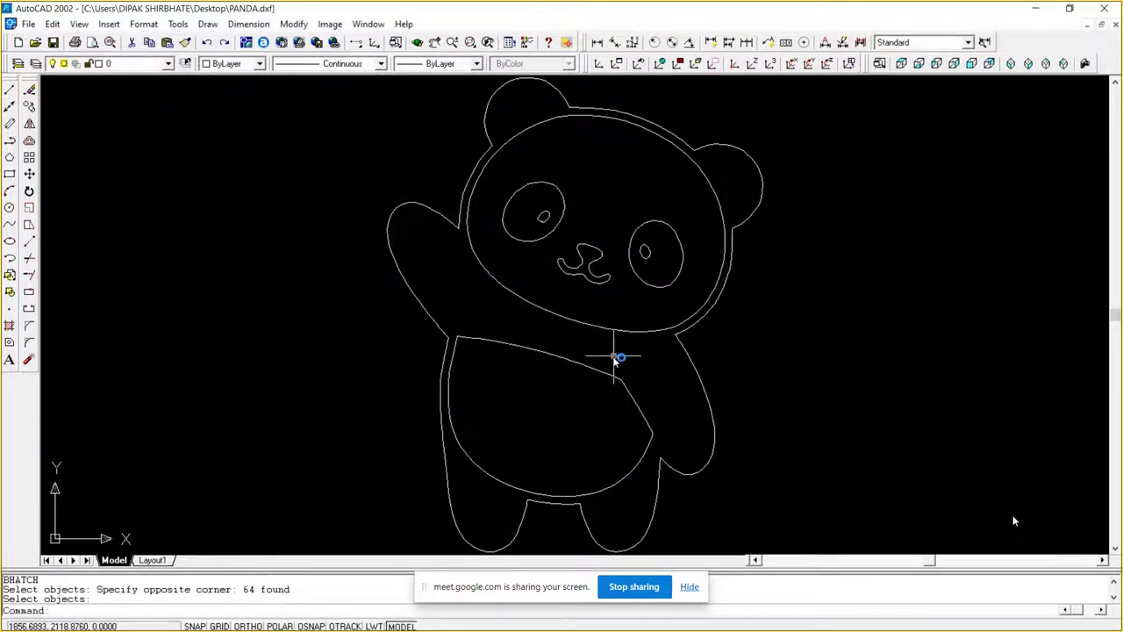
pyautogui.scroll(2, 647, 299)
pyautogui.scroll(-1, 645, 296)
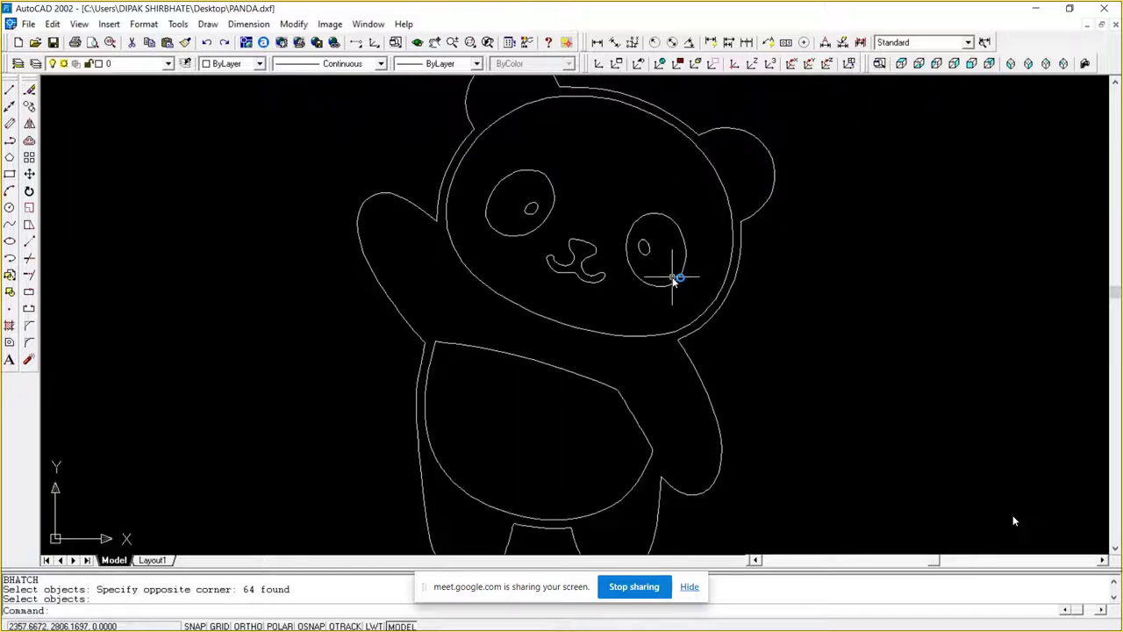
# Step: Check the hatch pattern palette, keep SOLID, and cancel the hatch settings
pyautogui.write('BH')
pyautogui.press('Return')
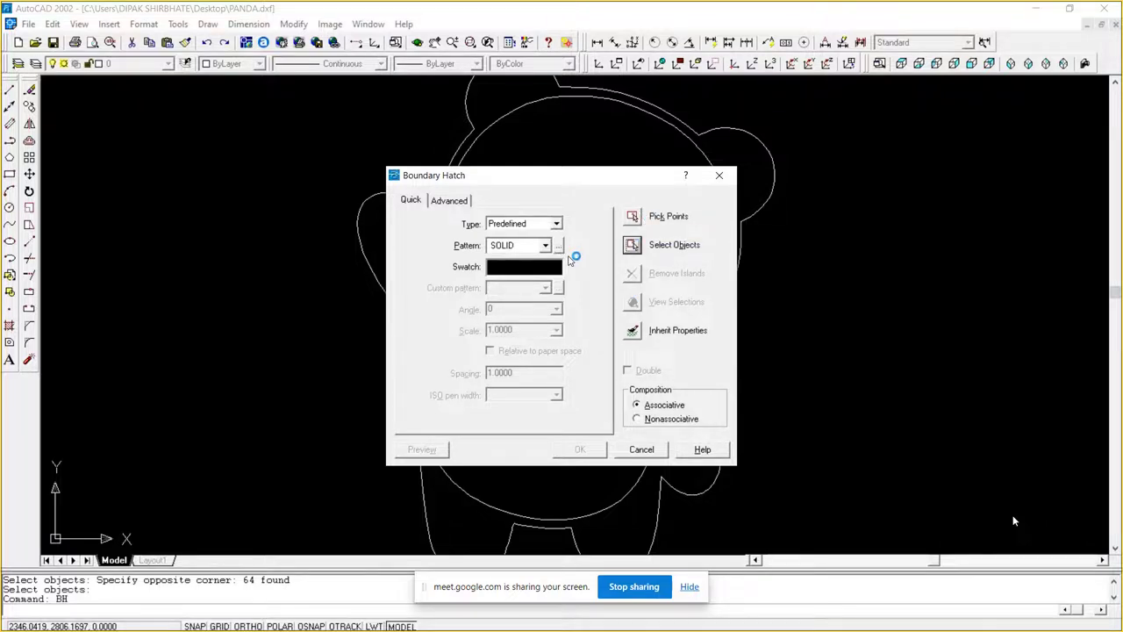
pyautogui.click(559, 247)
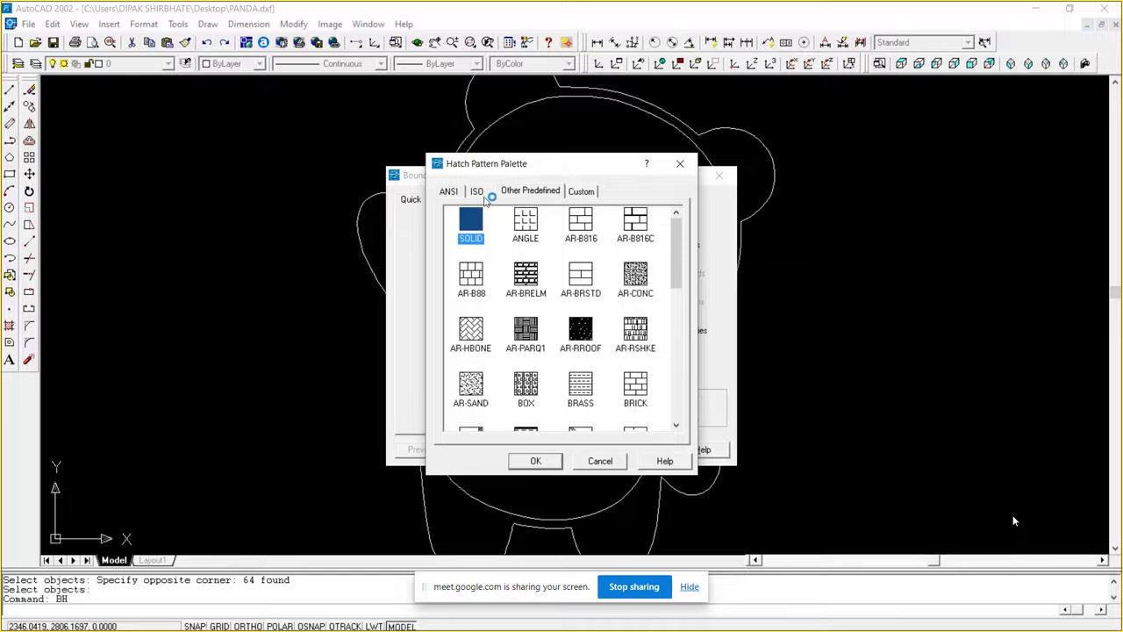
pyautogui.click(612, 463)
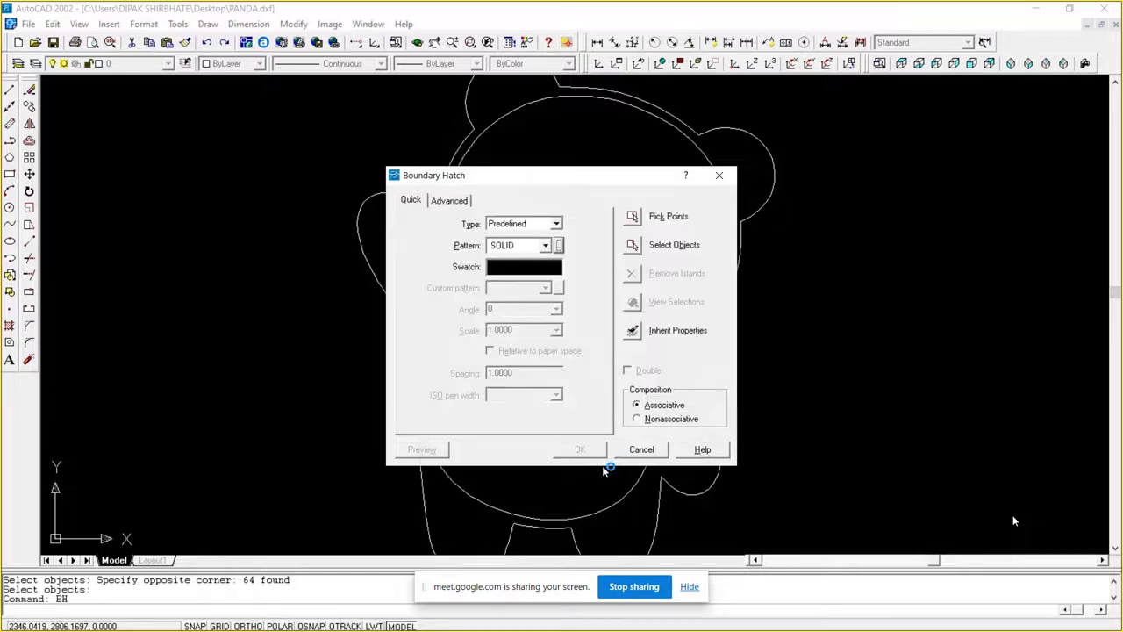
pyautogui.click(657, 448)
pyautogui.scroll(-5, 719, 457)
# Step: Copy all 662 panda objects to the clipboard with a window selection, then close the drawing
pyautogui.scroll(3, 760, 368)
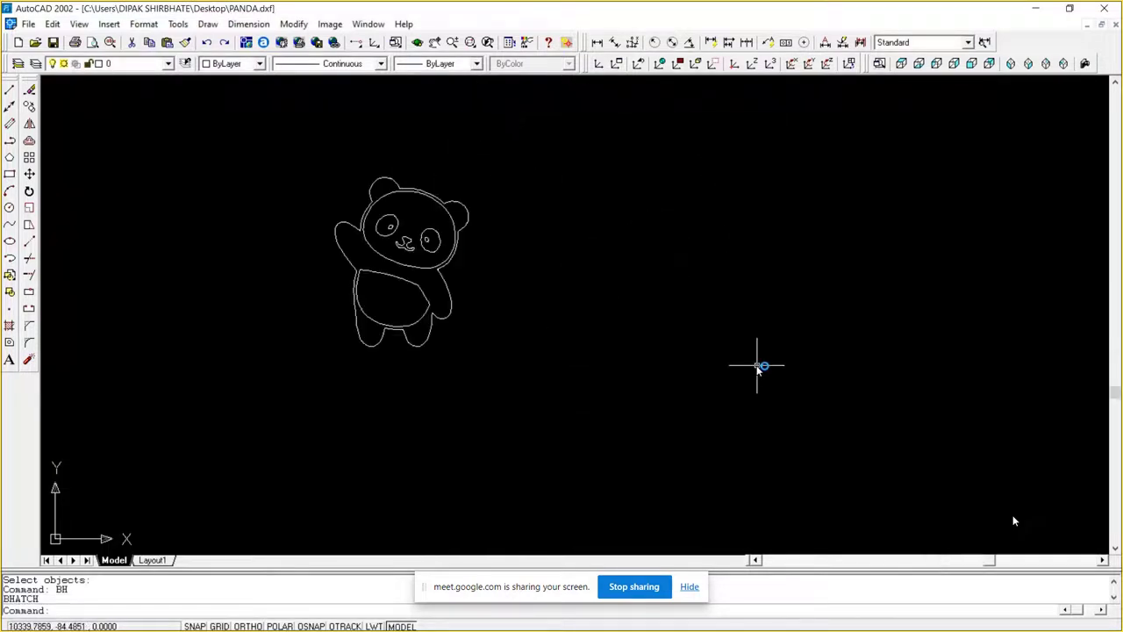
pyautogui.scroll(1, 636, 301)
pyautogui.scroll(1, 614, 301)
pyautogui.scroll(-4, 607, 301)
pyautogui.scroll(2, 569, 376)
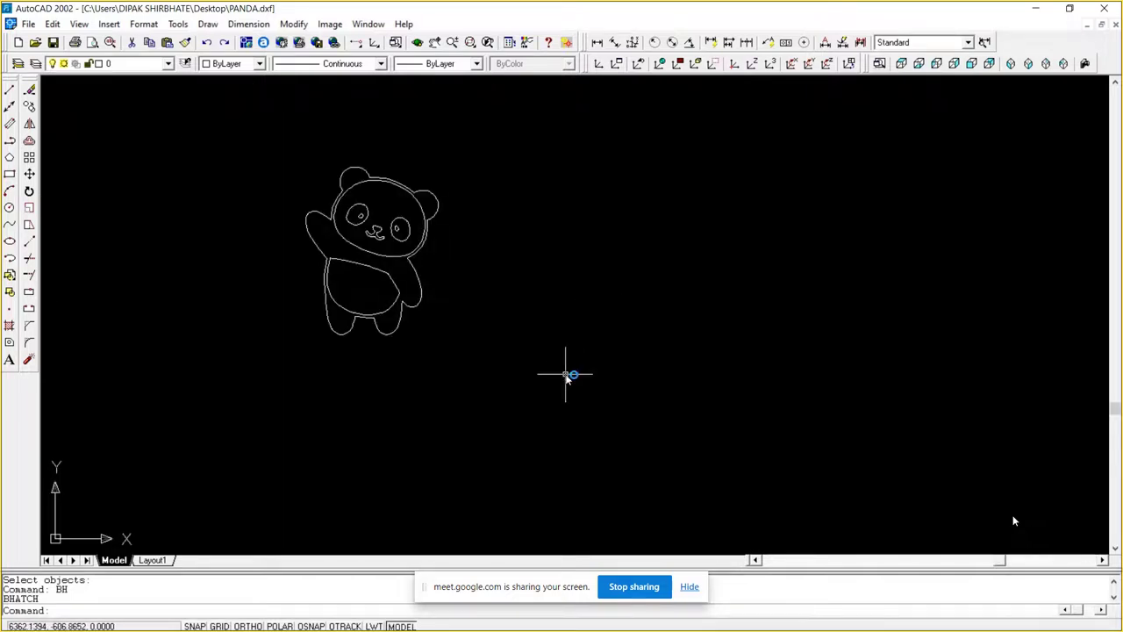
pyautogui.hotkey('ctrl', 'c')
pyautogui.click(460, 355)
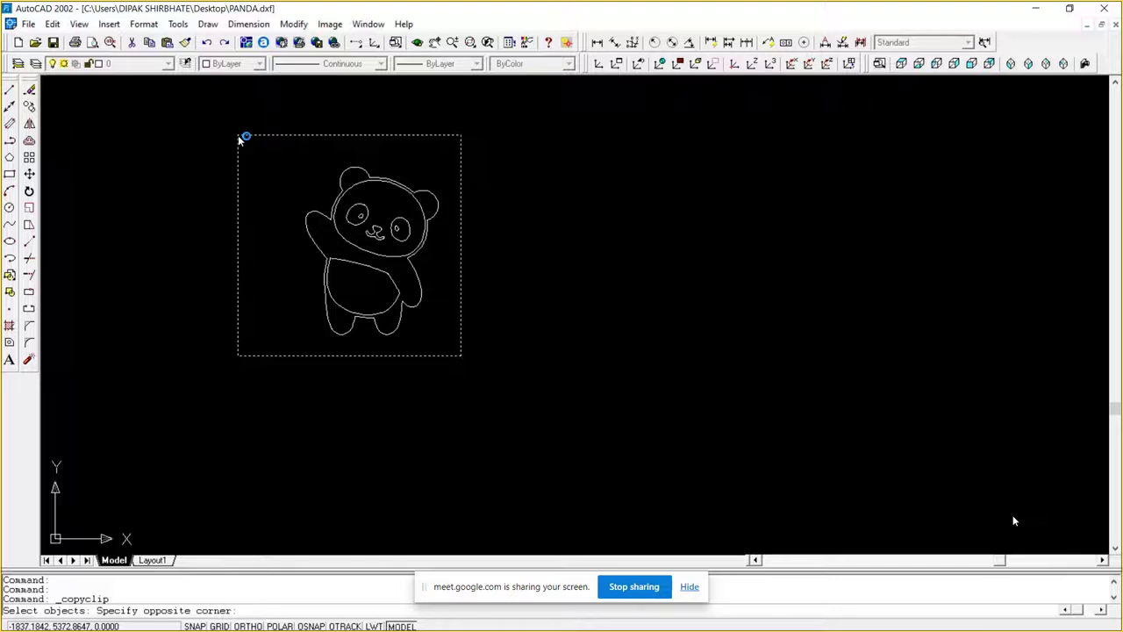
pyautogui.click(243, 138)
pyautogui.press('Return')
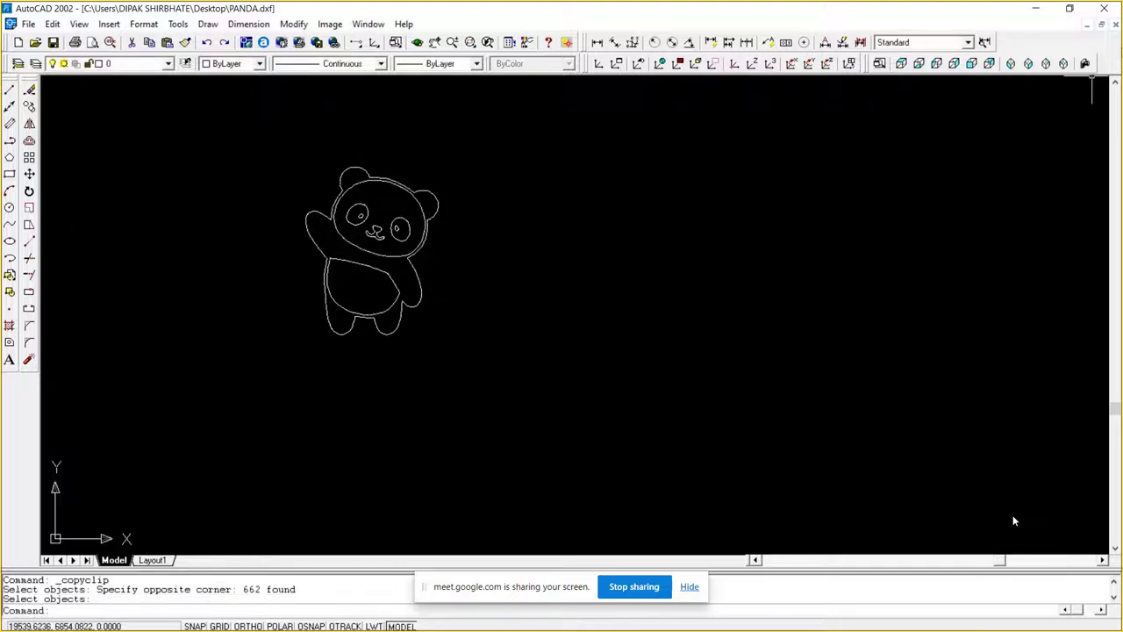
pyautogui.click(1115, 24)
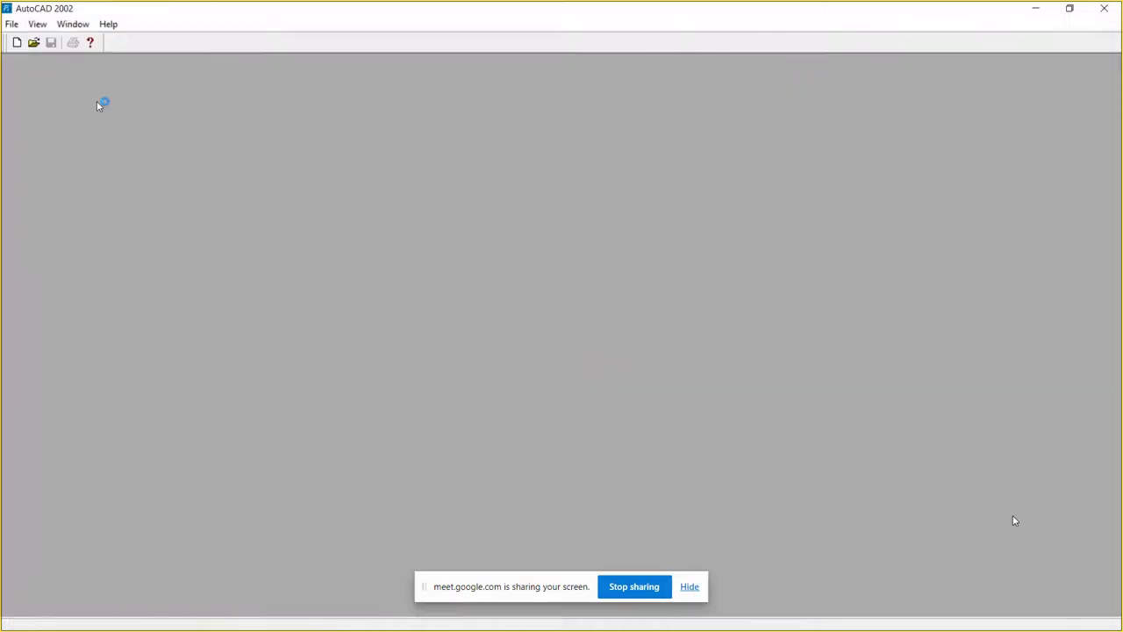
# Step: Discard changes to PANDA.dxf, close blank Drawing1, and start a new drawing
pyautogui.click(17, 44)
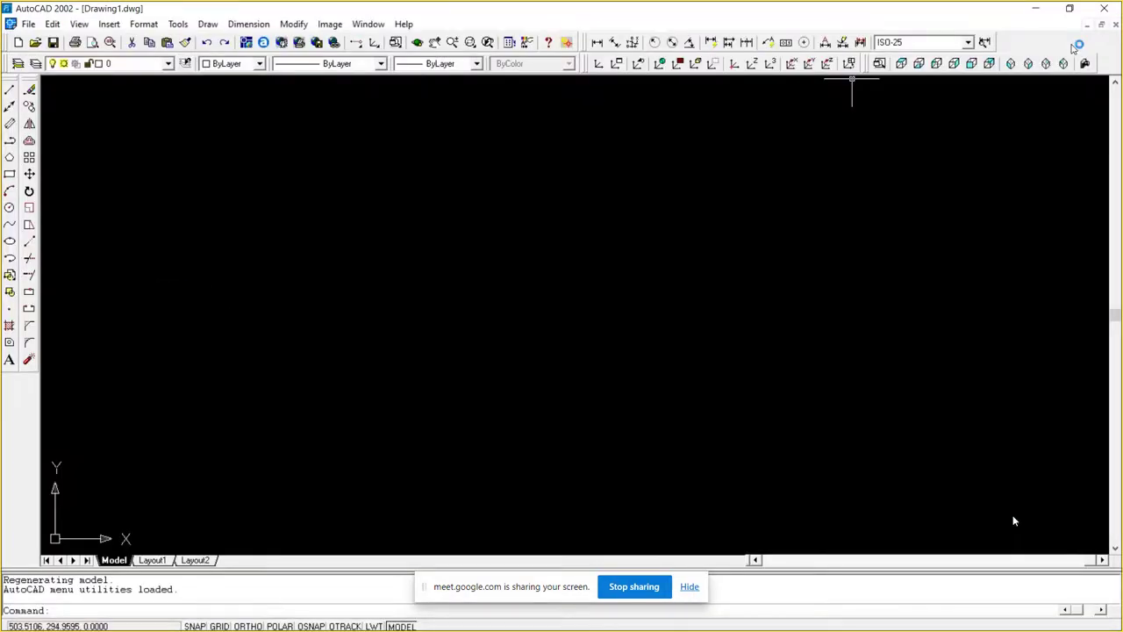
pyautogui.click(1116, 24)
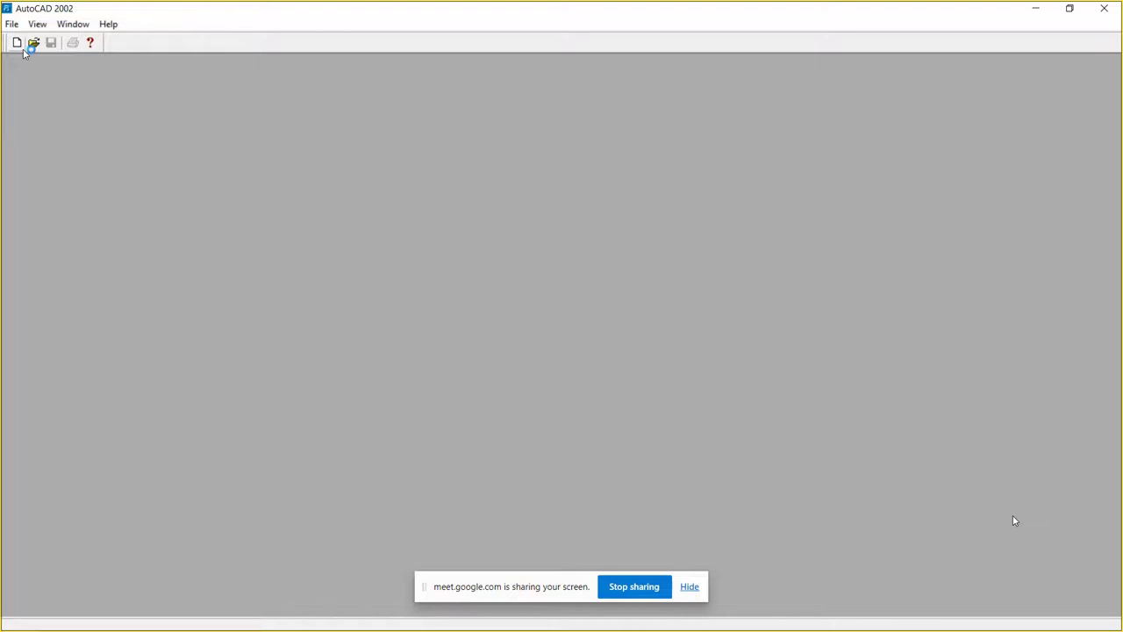
pyautogui.click(17, 44)
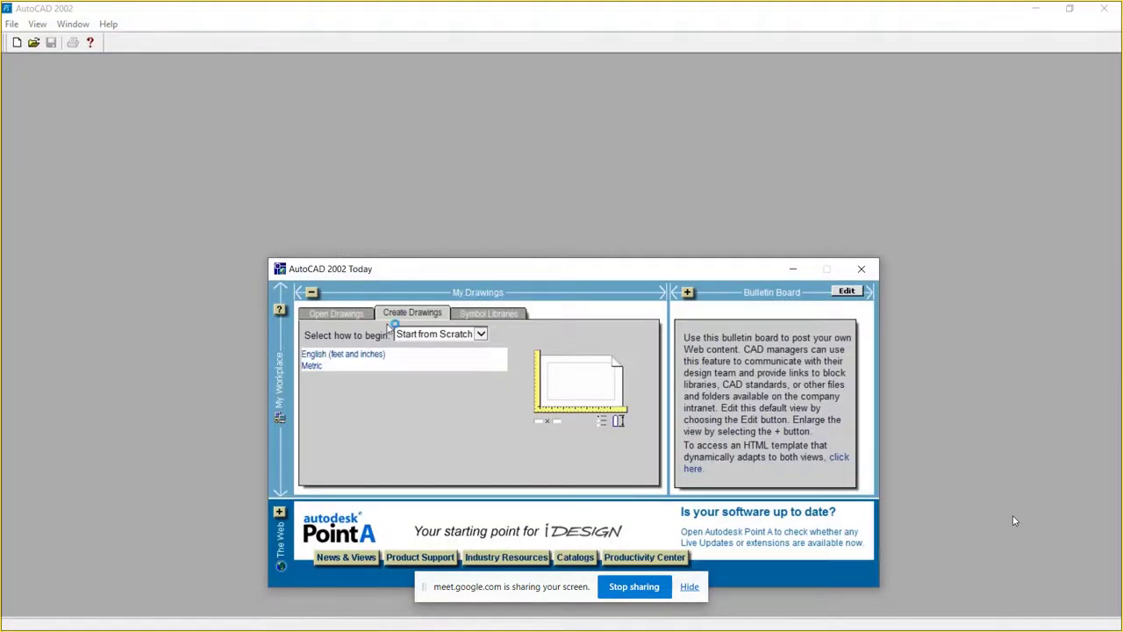
# Step: Start a drawing from scratch, paste the panda, and zoom to extents, then out slightly
pyautogui.click(309, 367)
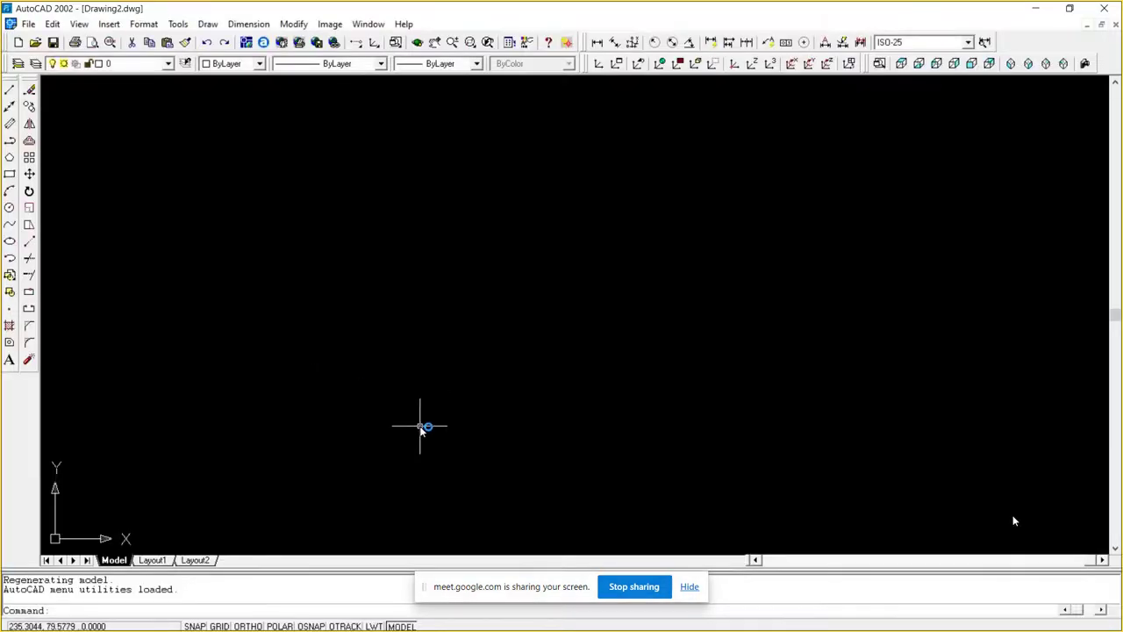
pyautogui.hotkey('ctrl', 'v')
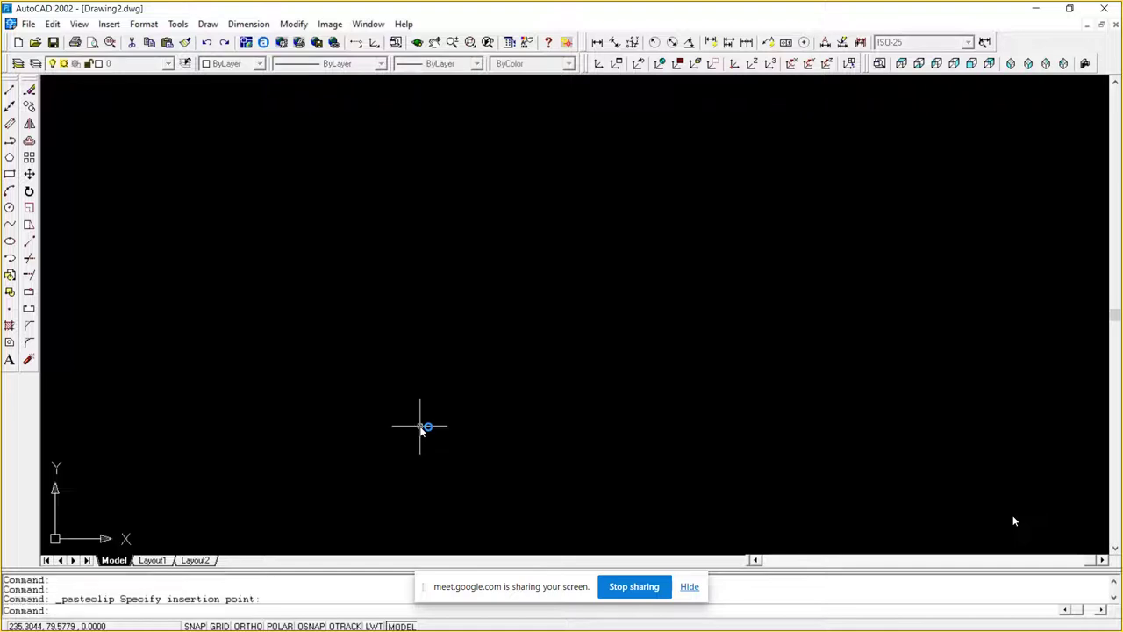
pyautogui.write('z')
pyautogui.press('Return')
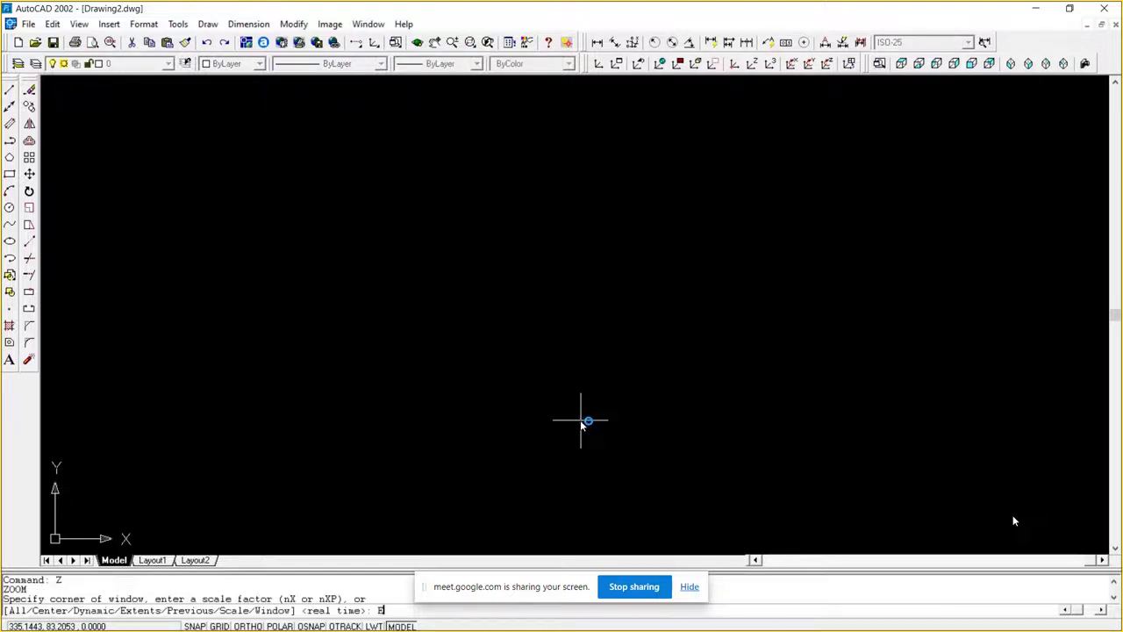
pyautogui.write('e')
pyautogui.press('Return')
pyautogui.press('Return')
pyautogui.press('Return')
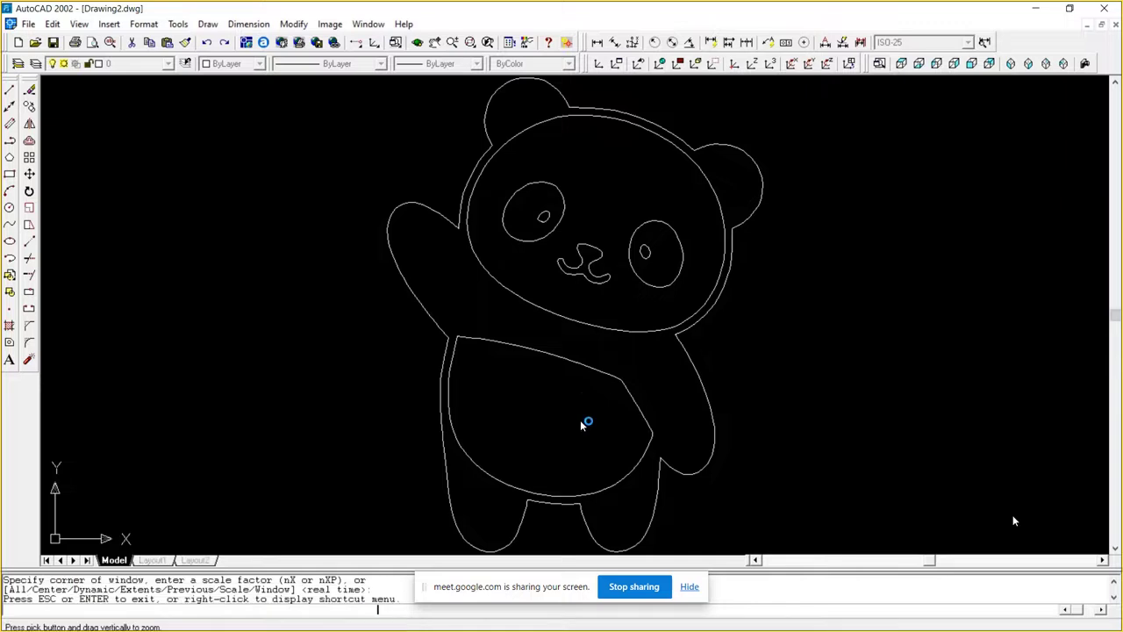
pyautogui.moveTo(702, 254); pyautogui.dragTo(736, 377)
pyautogui.rightClick(746, 350)
pyautogui.click(772, 357)
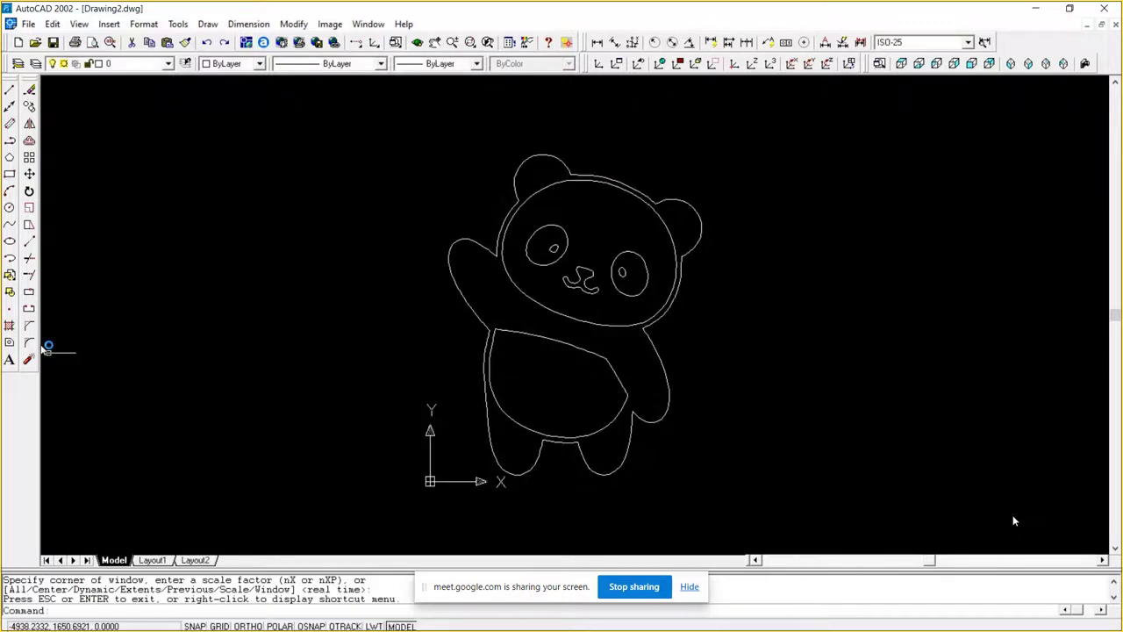
# Step: Draw a diameter-5 test circle beside the panda, then window-select and delete it
pyautogui.click(10, 208)
pyautogui.click(831, 363)
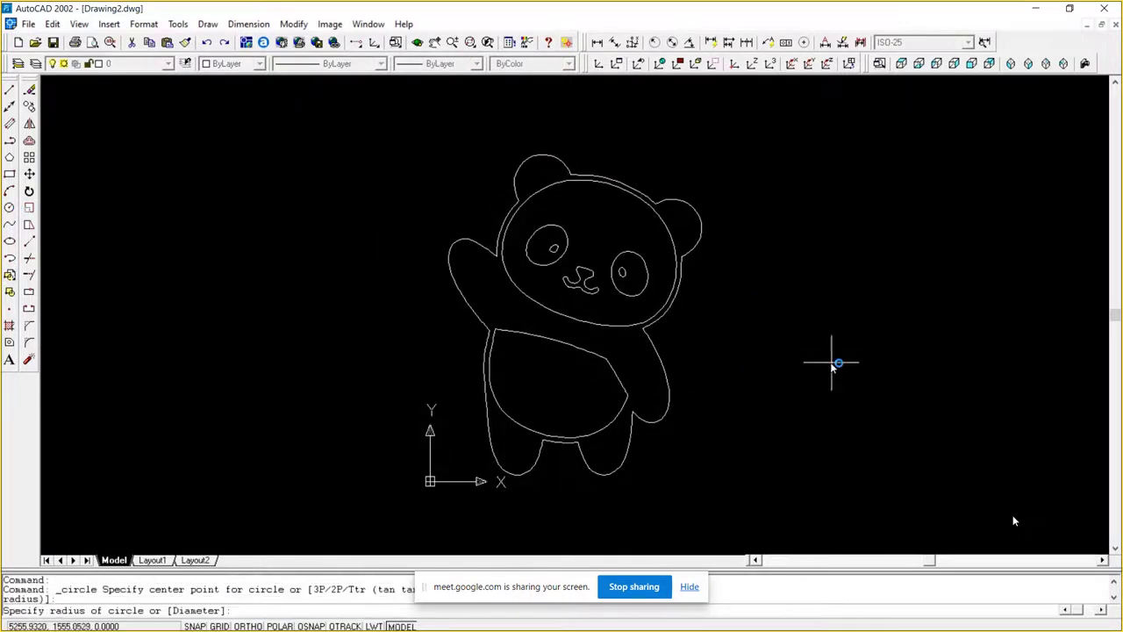
pyautogui.write('D')
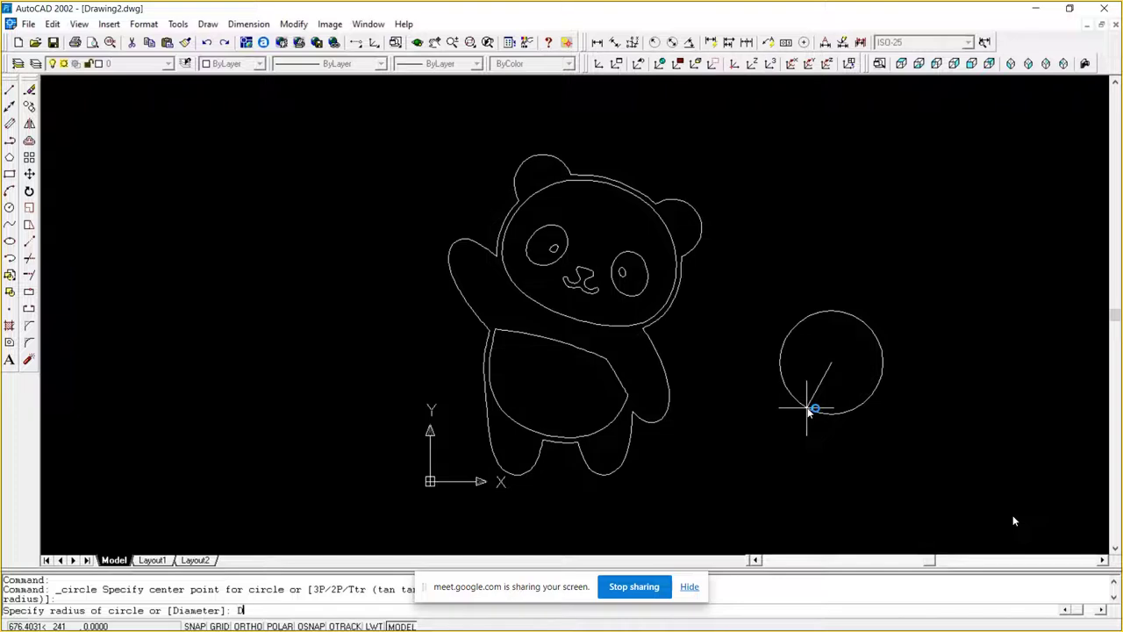
pyautogui.press('Return')
pyautogui.write('5')
pyautogui.press('Return')
pyautogui.press('Escape')
pyautogui.press('Escape')
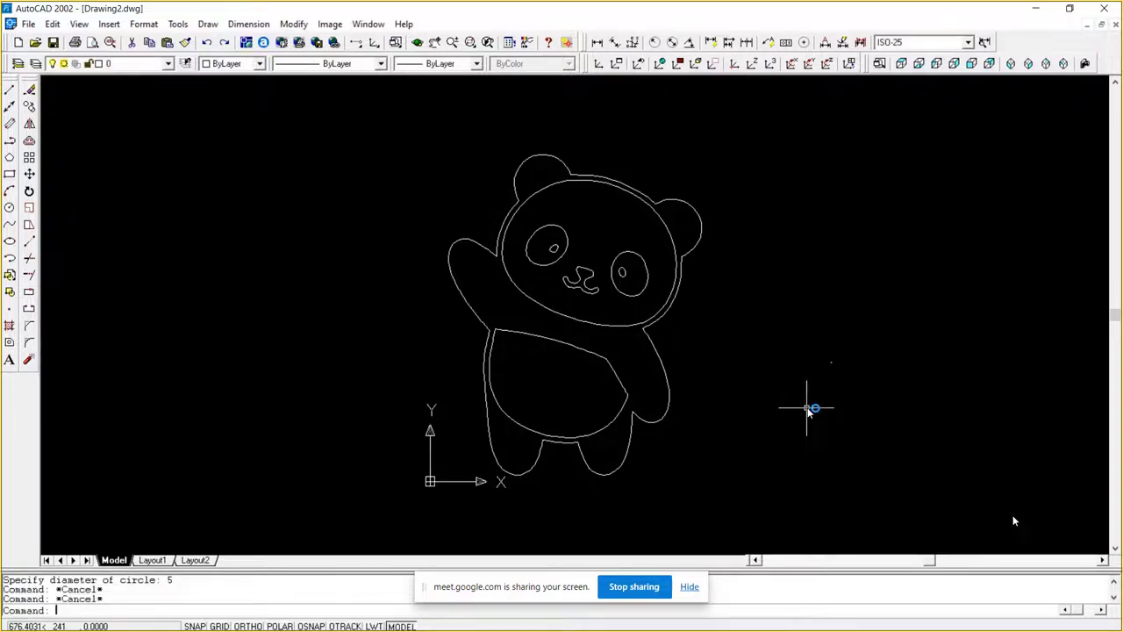
pyautogui.click(883, 389)
pyautogui.click(765, 322)
pyautogui.press('Delete')
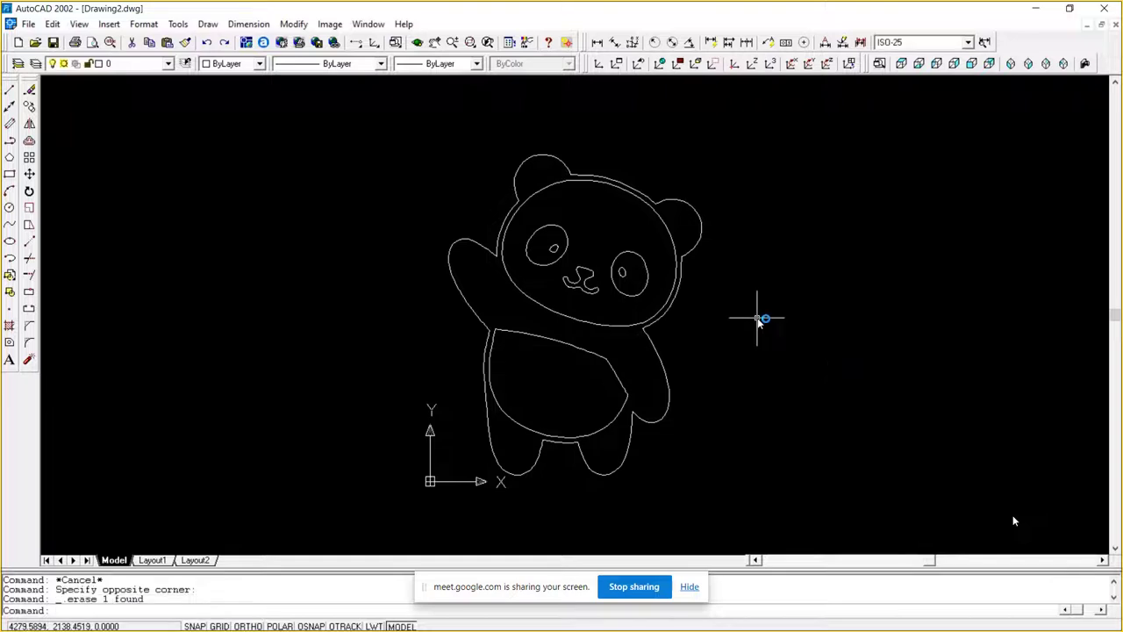
# Step: Scale the whole window-selected panda to half size and zoom back in on it
pyautogui.write('SC')
pyautogui.press('Return')
pyautogui.click(780, 513)
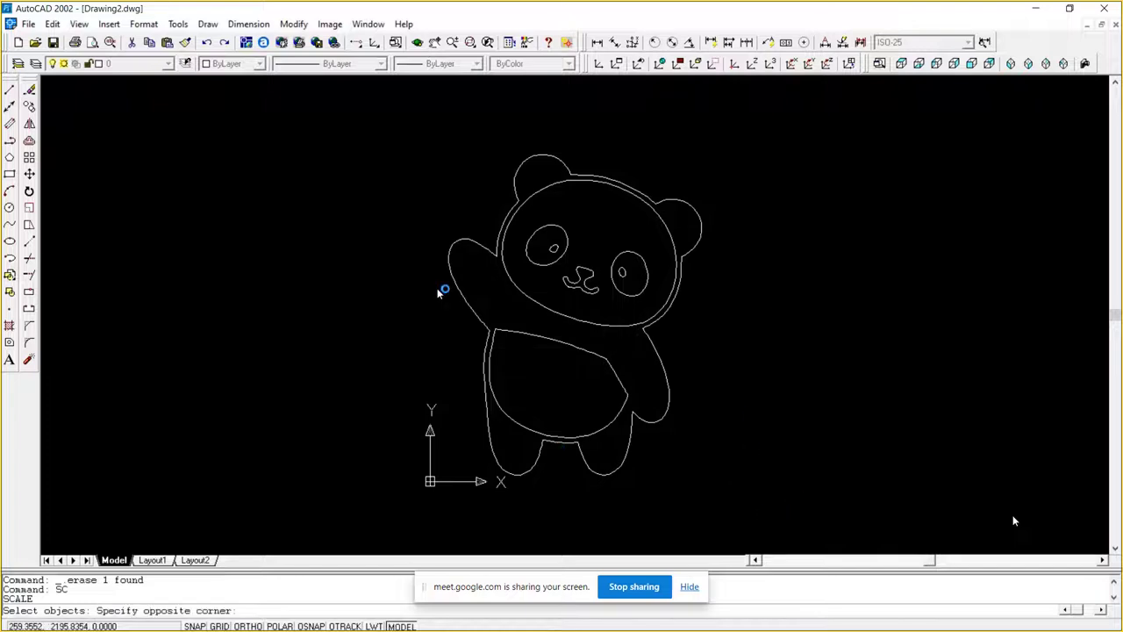
pyautogui.click(375, 115)
pyautogui.press('Return')
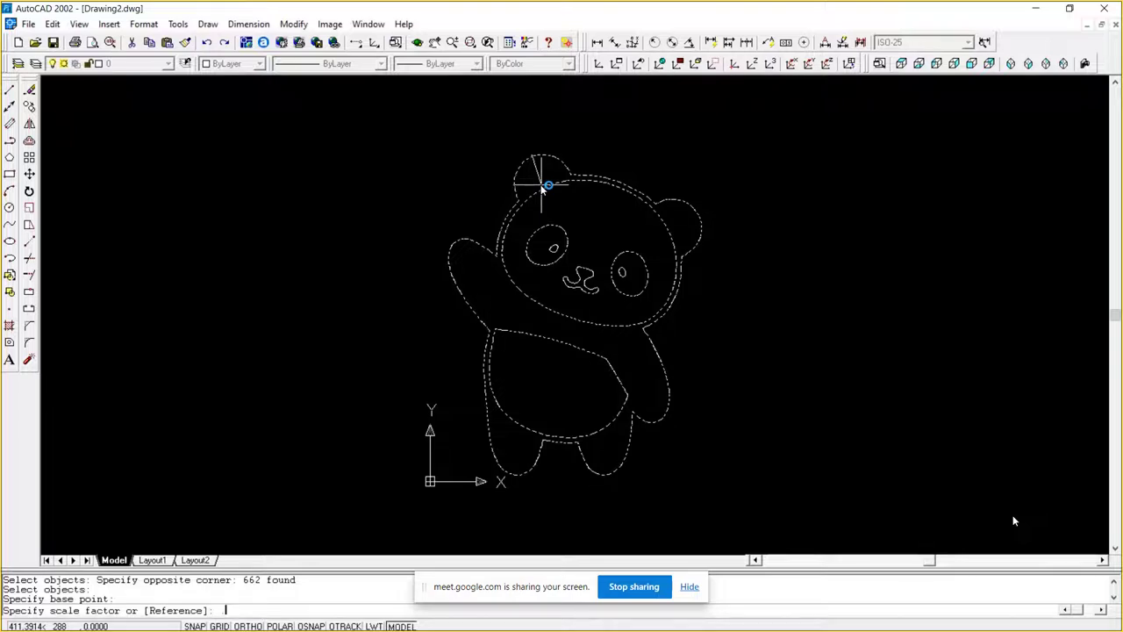
pyautogui.write('.5')
pyautogui.press('Return')
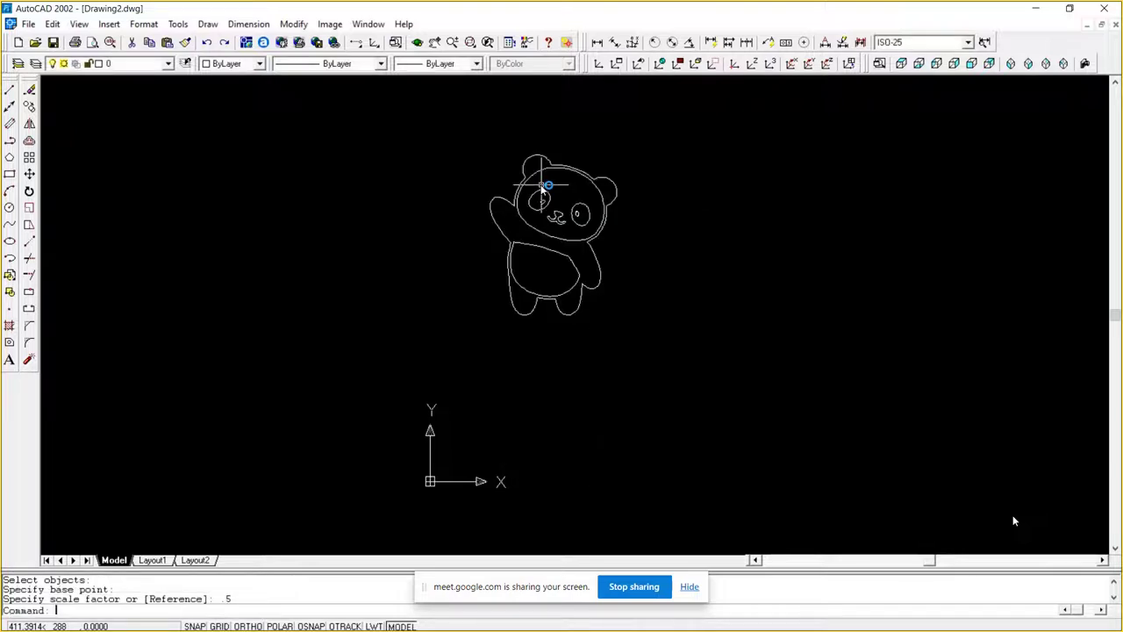
pyautogui.write('z')
pyautogui.press('Return')
pyautogui.write('w')
pyautogui.press('Escape')
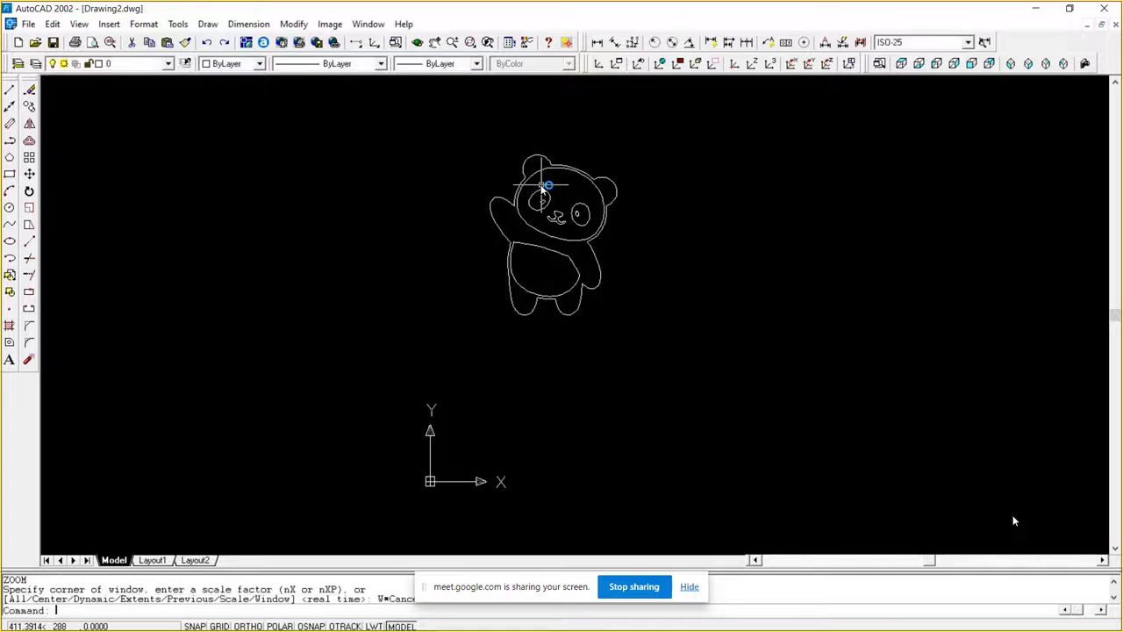
pyautogui.scroll(2, 544, 186)
pyautogui.press('Escape')
pyautogui.press('Escape')
pyautogui.press('Escape')
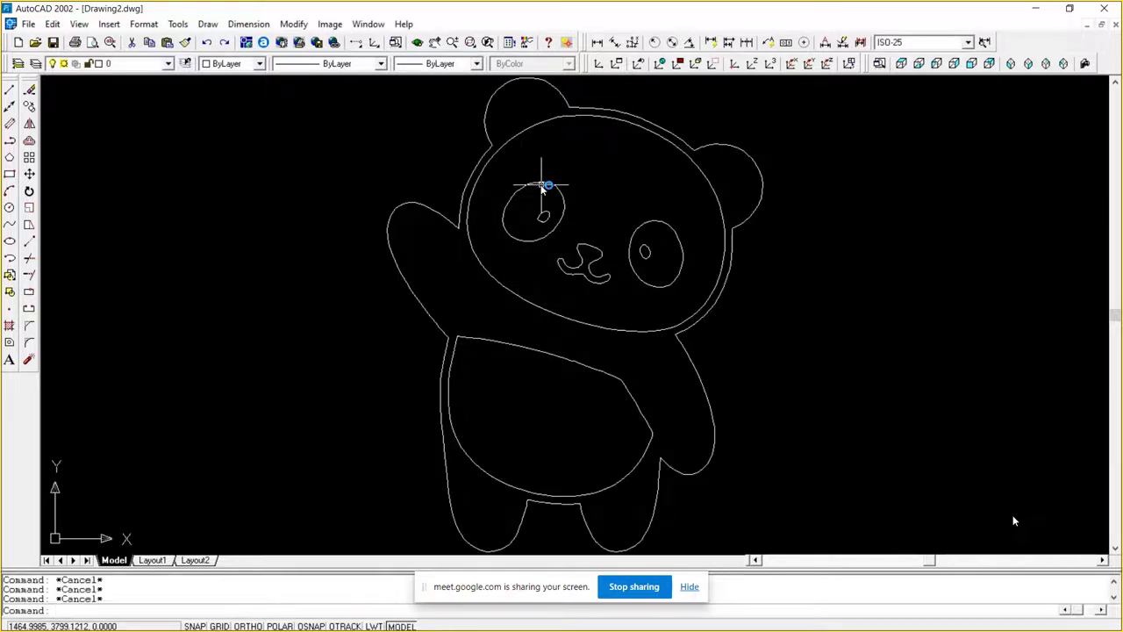
# Step: Fill the inside of the panda's right eye with a SOLID hatch
pyautogui.write('BH')
pyautogui.press('Return')
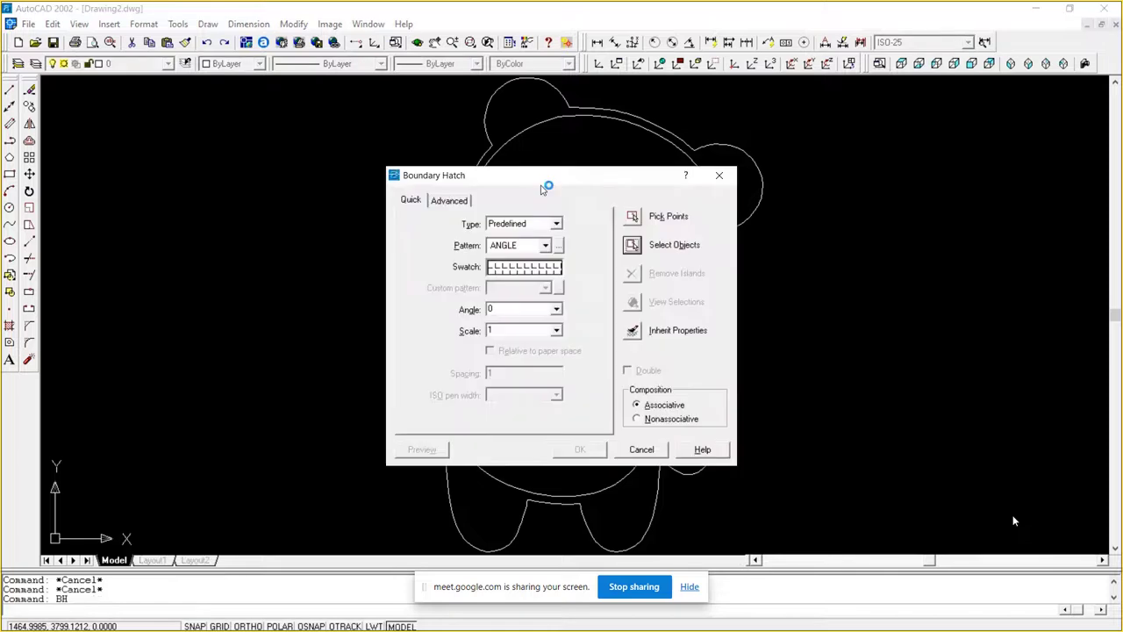
pyautogui.click(452, 202)
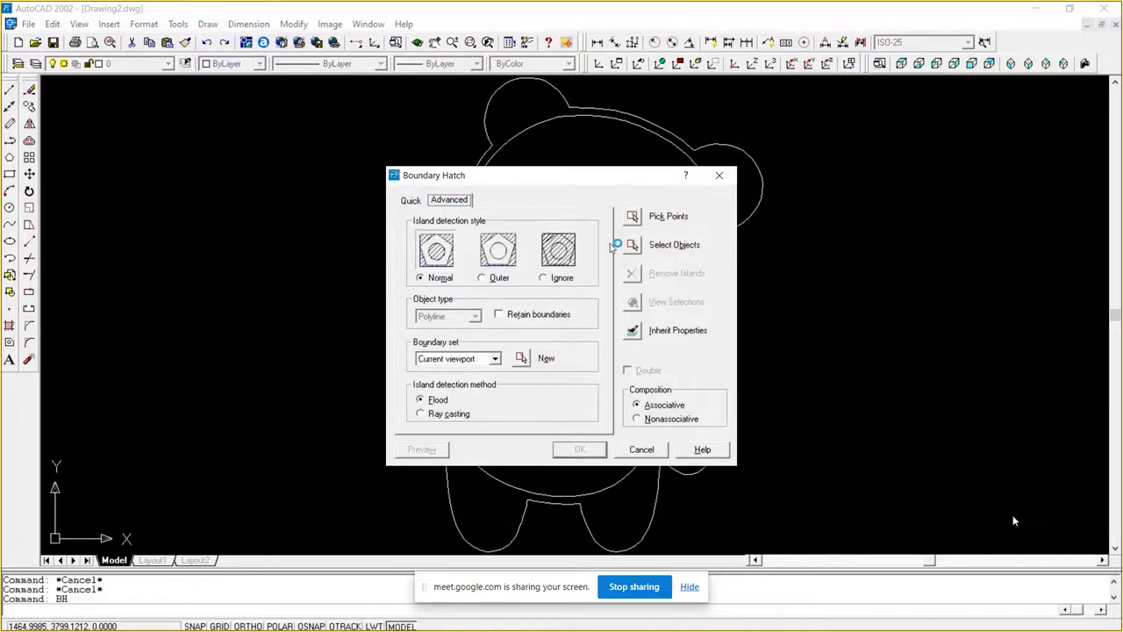
pyautogui.click(633, 216)
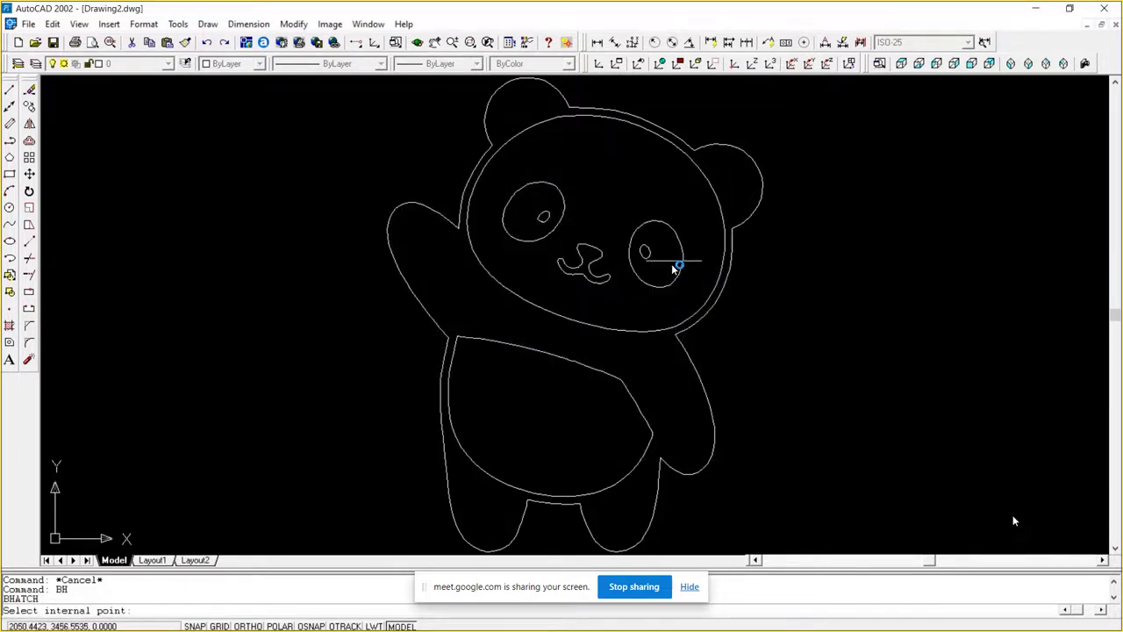
pyautogui.click(682, 246)
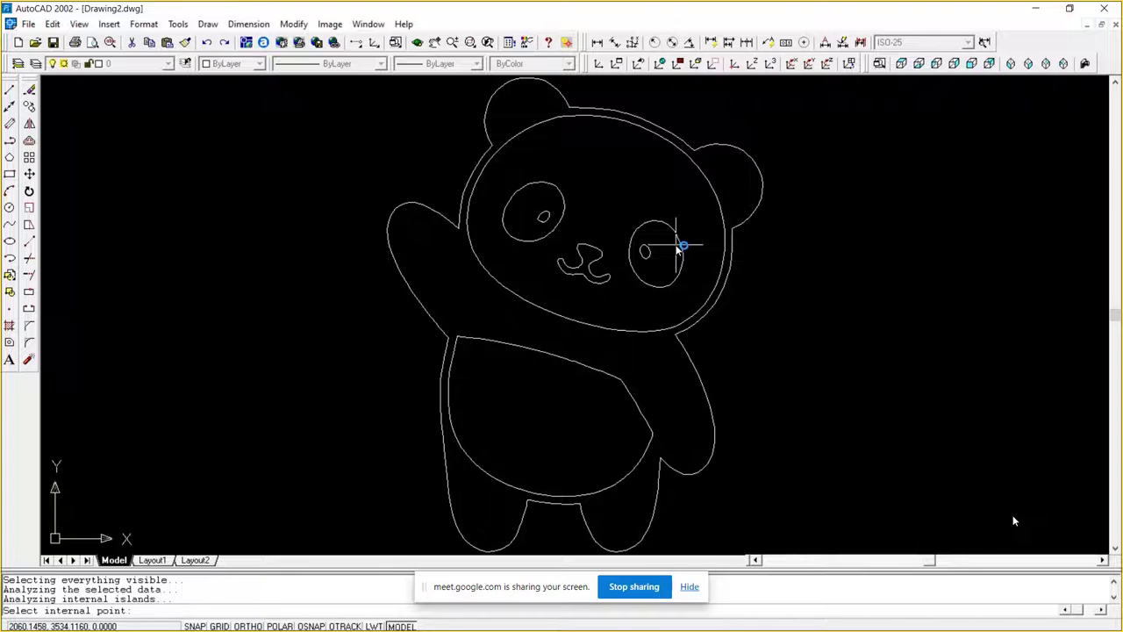
pyautogui.press('Return')
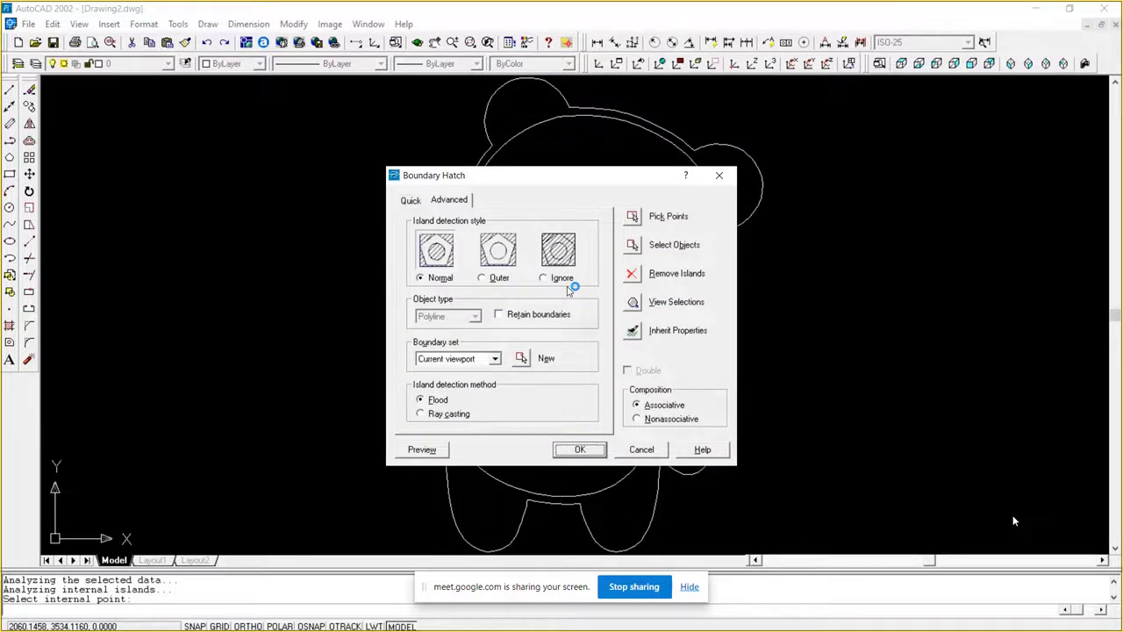
pyautogui.click(412, 200)
pyautogui.click(566, 244)
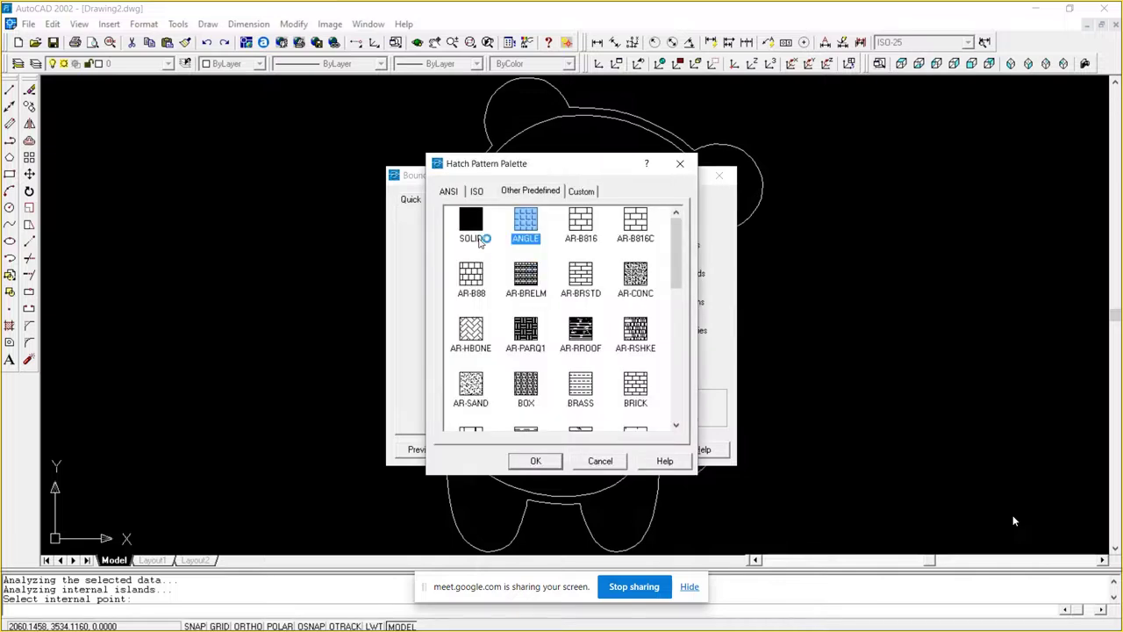
pyautogui.click(480, 243)
pyautogui.click(535, 460)
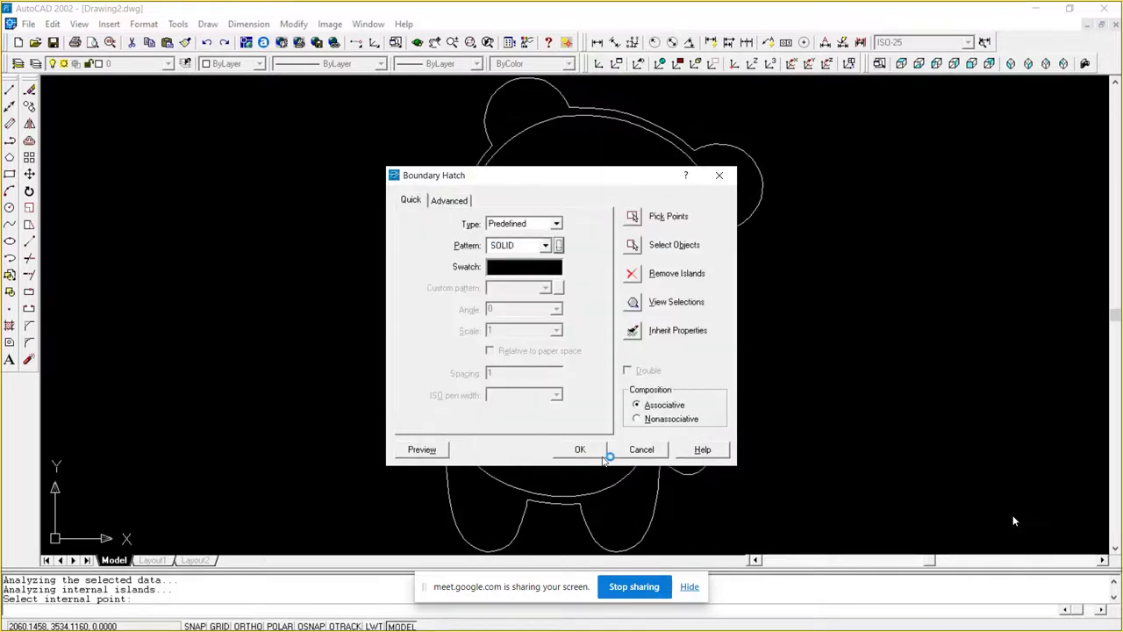
pyautogui.click(579, 449)
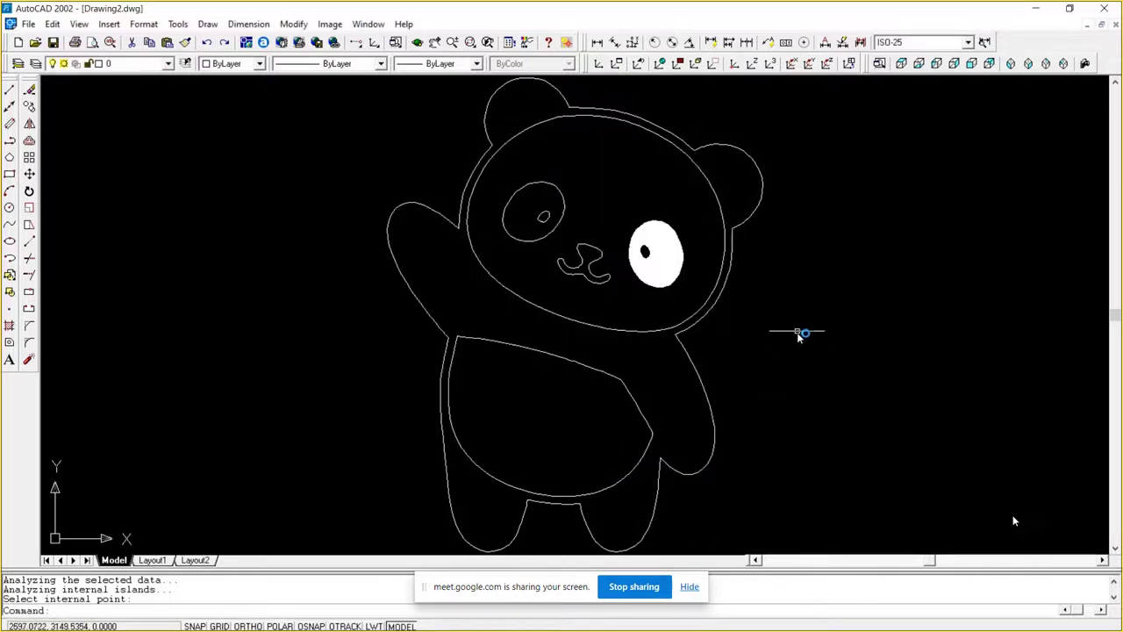
pyautogui.press('Escape')
pyautogui.press('Escape')
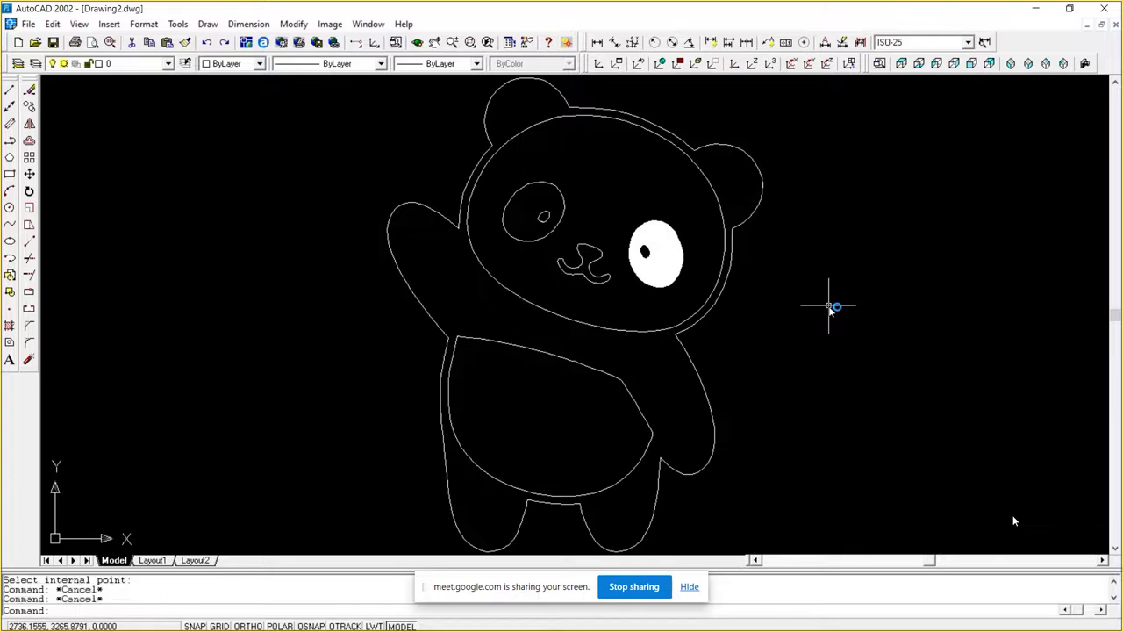
pyautogui.write('BH')
# Step: Fill the inside of the panda's left eye with the same SOLID hatch
pyautogui.press('Return')
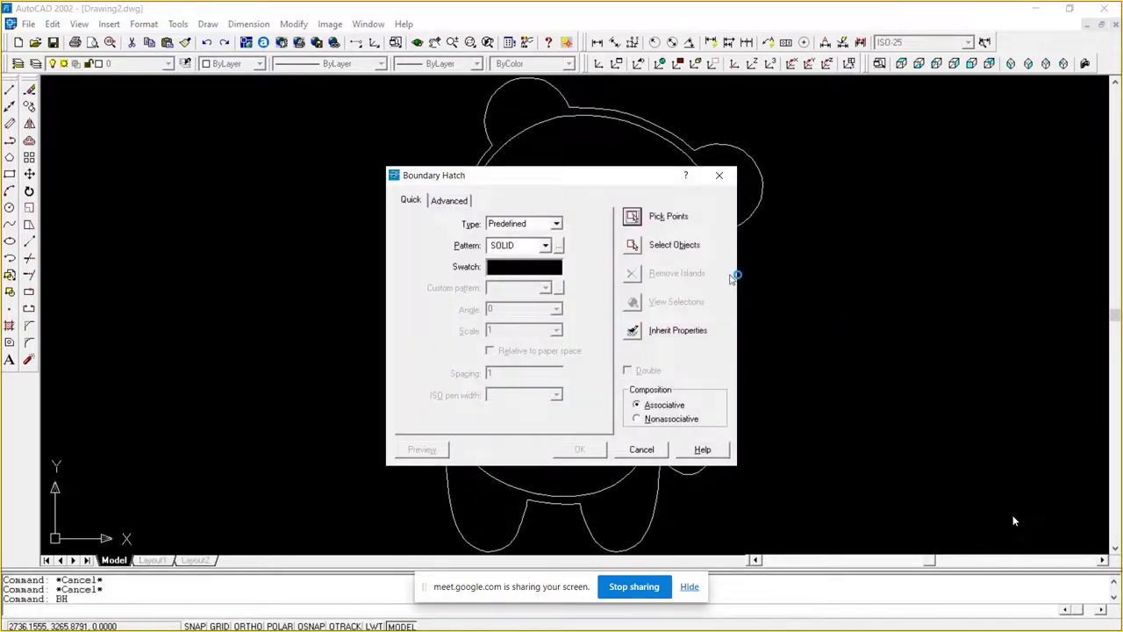
pyautogui.click(636, 218)
pyautogui.click(530, 230)
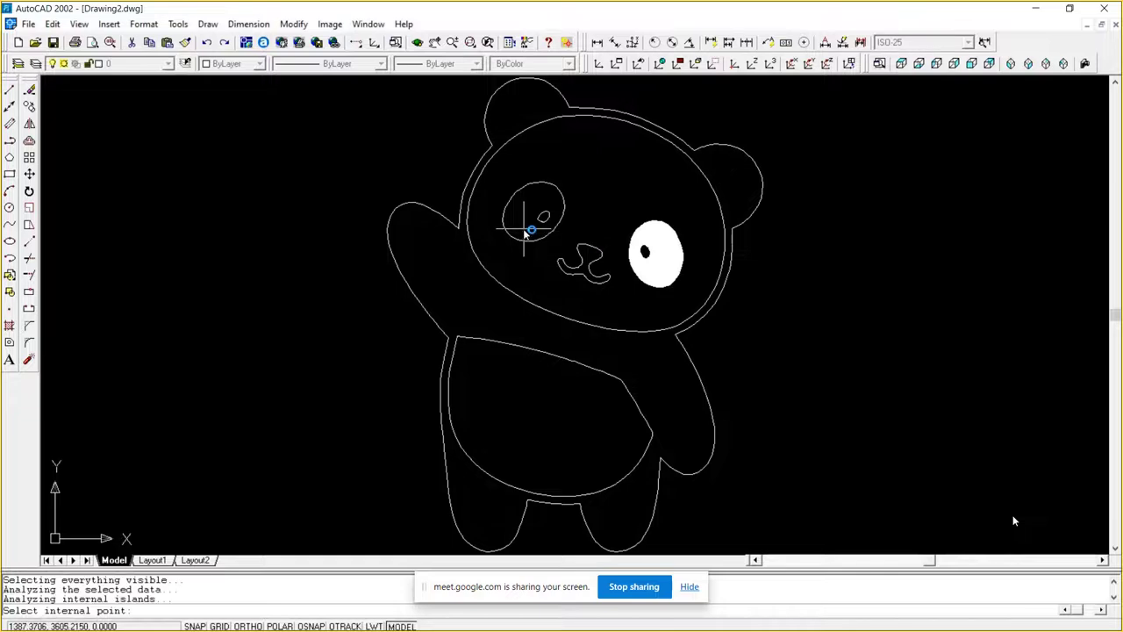
pyautogui.press('Return')
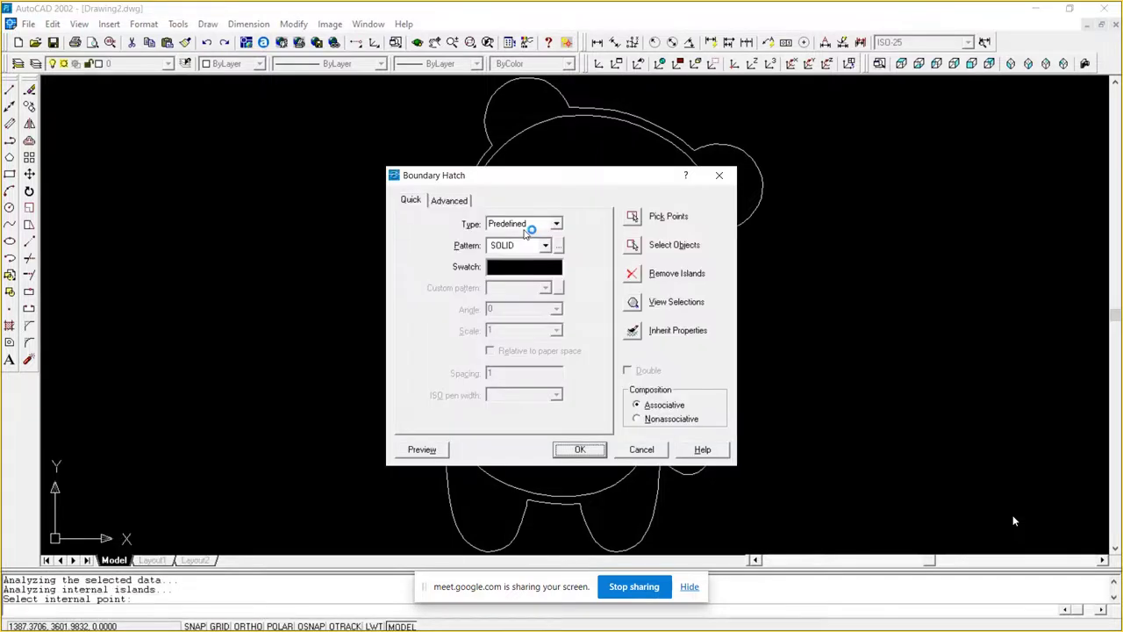
pyautogui.click(579, 449)
pyautogui.write('Z')
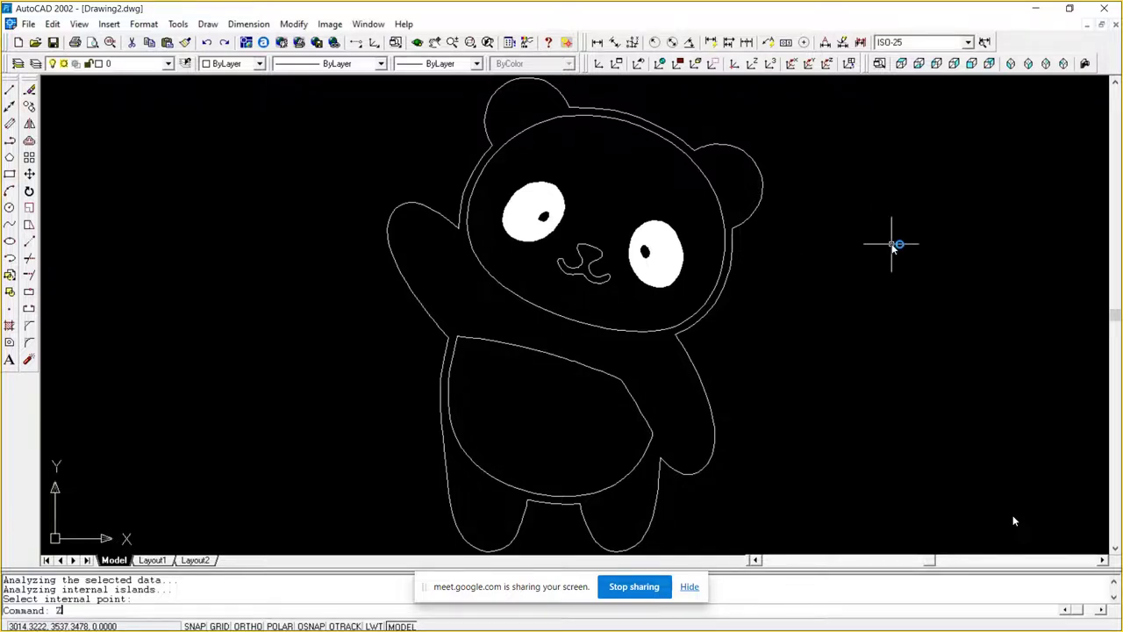
# Step: Zoom out on the panda with realtime zoom, then pan the view
pyautogui.press('Return')
pyautogui.moveTo(905, 251)
pyautogui.mouseDown()
pyautogui.moveTo(808, 253)
pyautogui.moveTo(880, 263)
pyautogui.mouseUp()
pyautogui.rightClick(811, 269)
pyautogui.click(829, 290)
pyautogui.rightClick(905, 254)
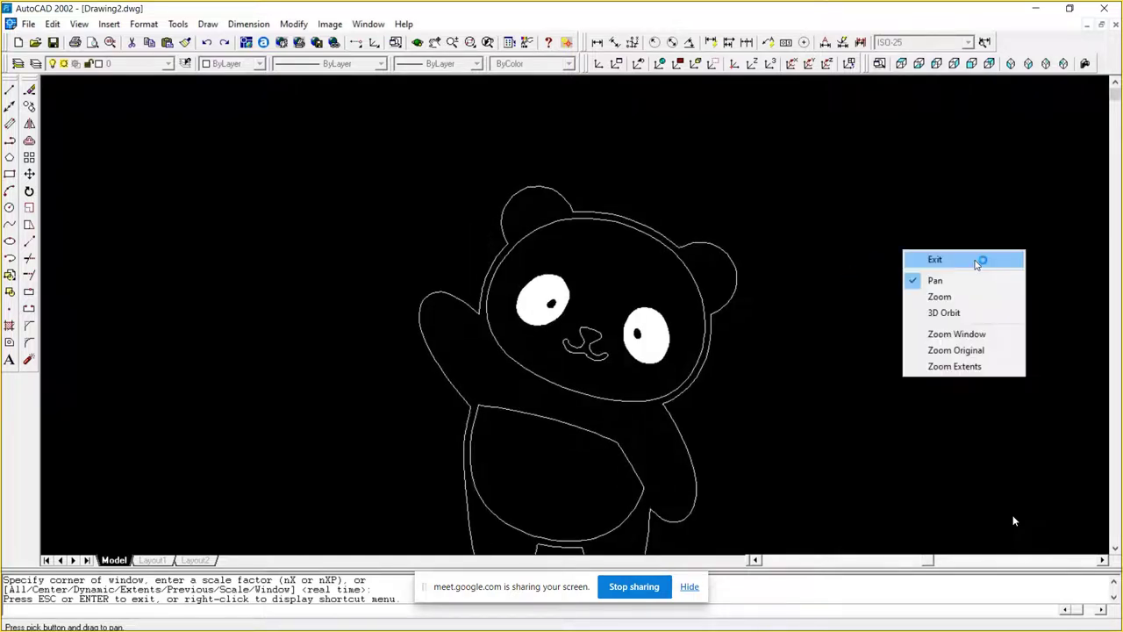
pyautogui.click(977, 260)
# Step: Zoom a window onto the panda's left ear and the top of its head
pyautogui.press('Return')
pyautogui.write('W')
pyautogui.press('Return')
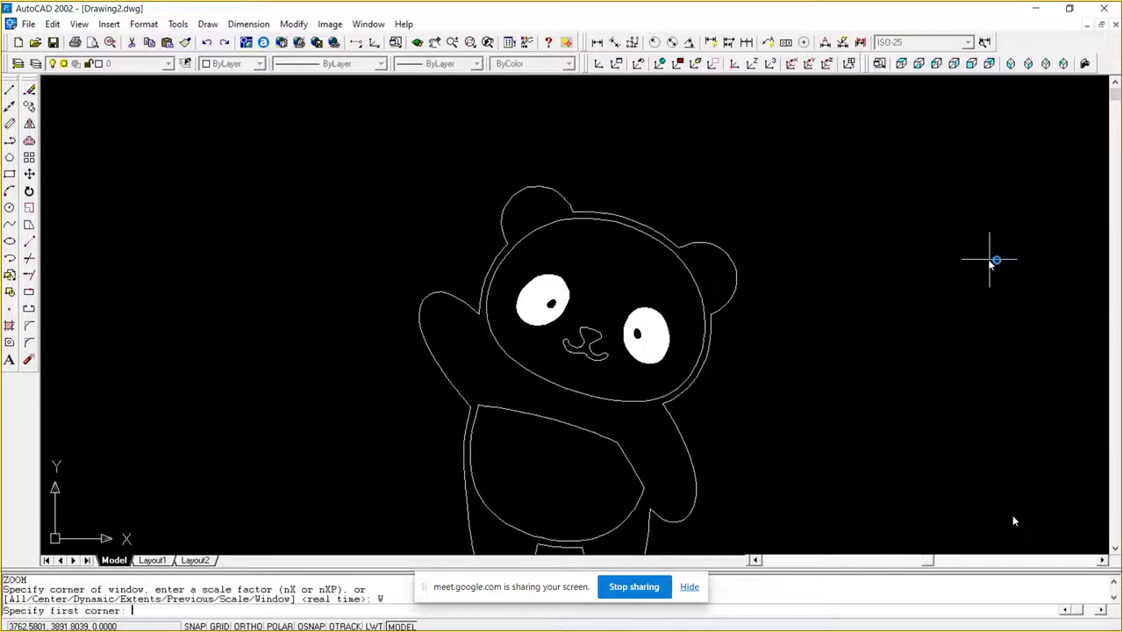
pyautogui.click(456, 158)
pyautogui.click(640, 272)
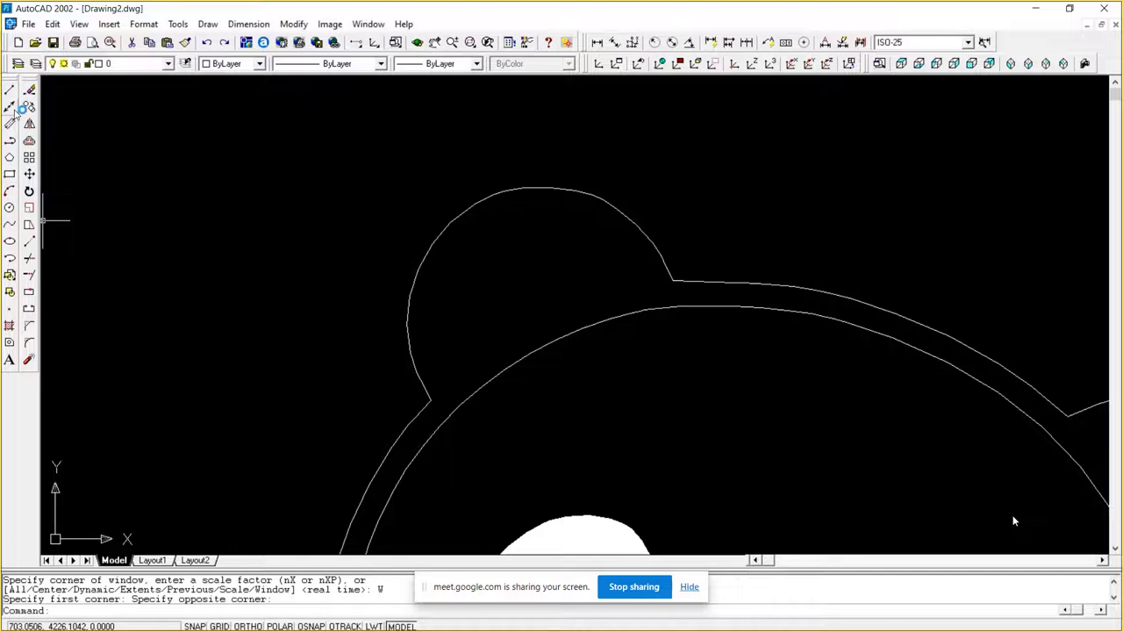
pyautogui.click(10, 90)
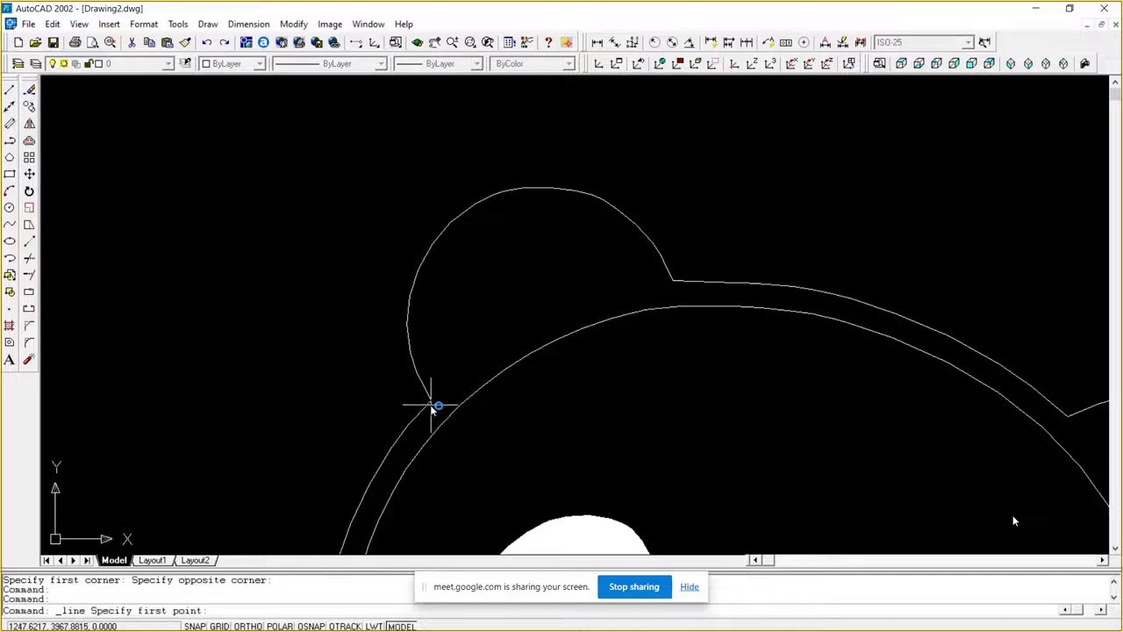
# Step: Turn on OSNAP and draw a line across the left ear–head junction, corner to corner
pyautogui.scroll(2, 439, 388)
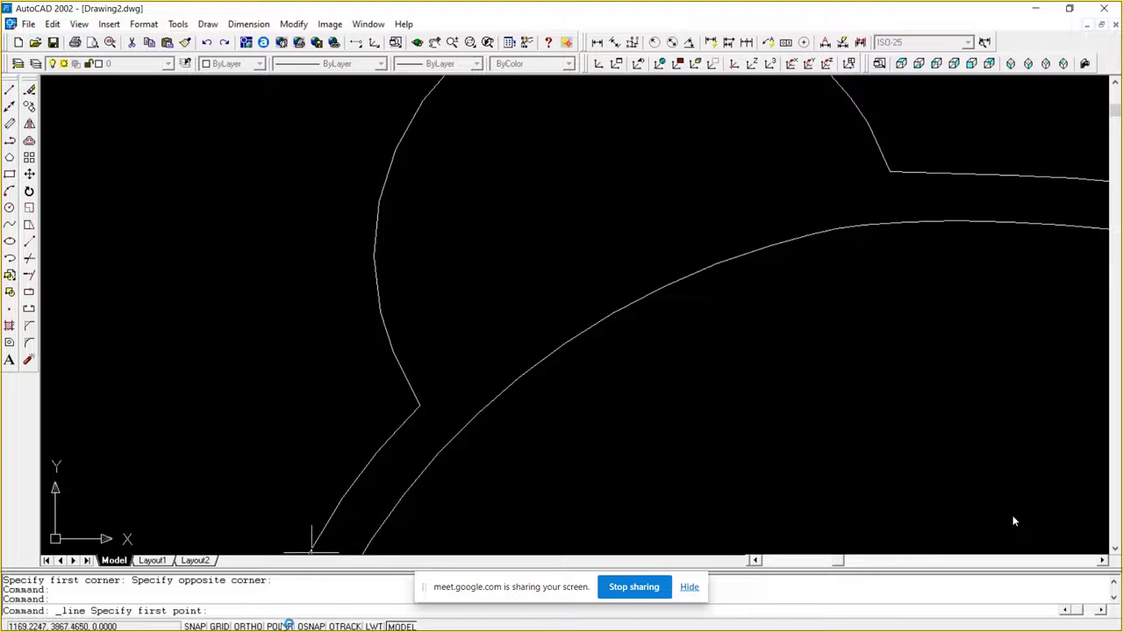
pyautogui.click(325, 626)
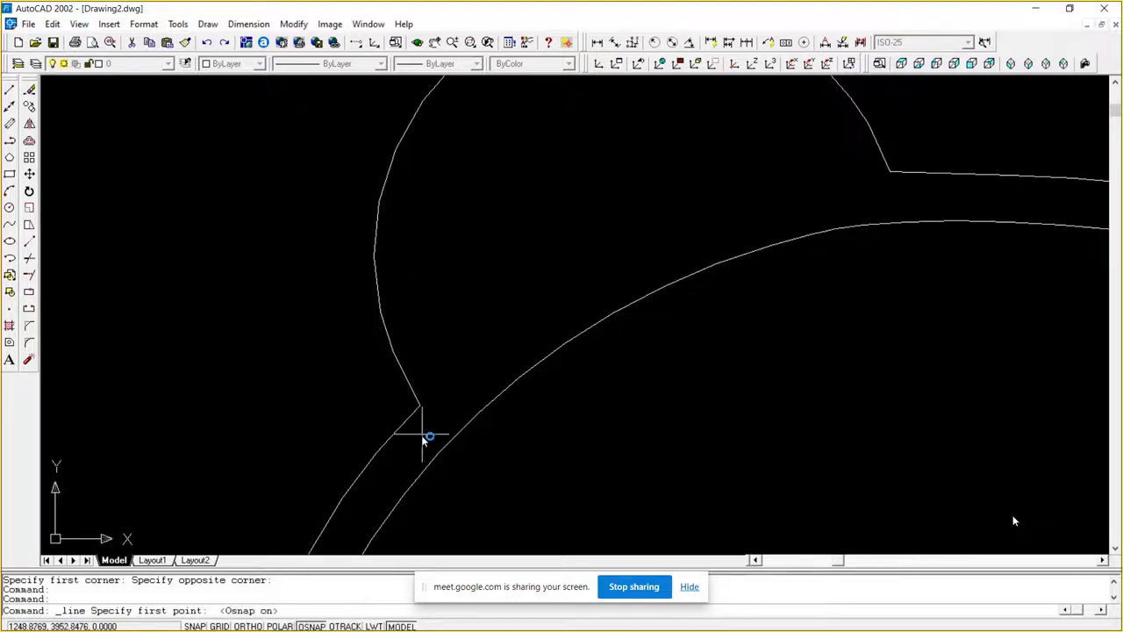
pyautogui.click(421, 406)
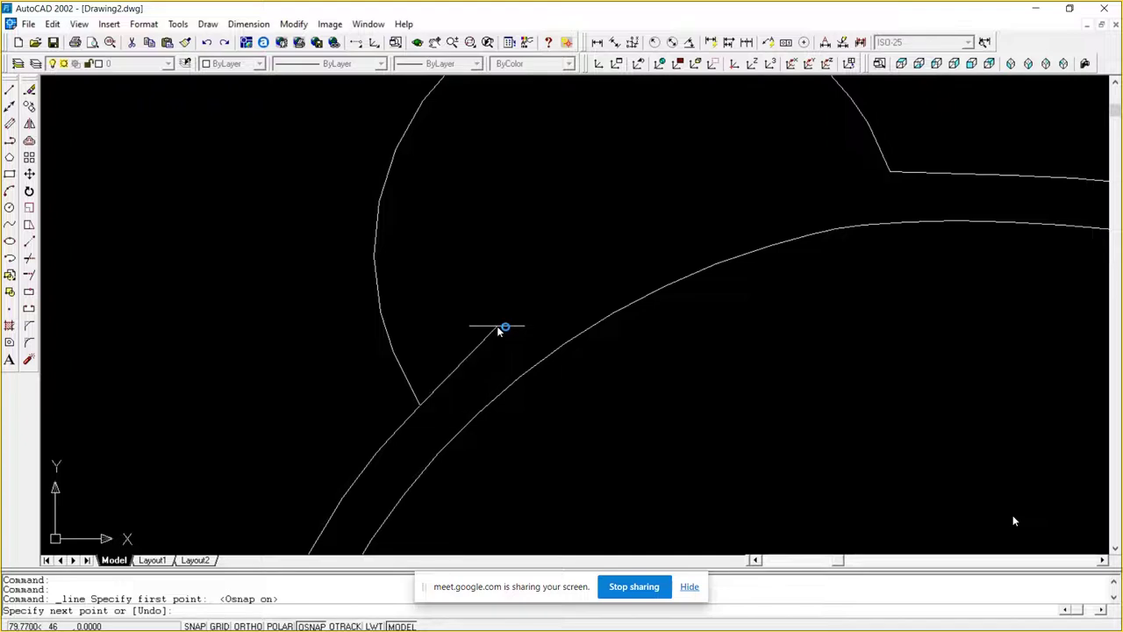
pyautogui.click(512, 320)
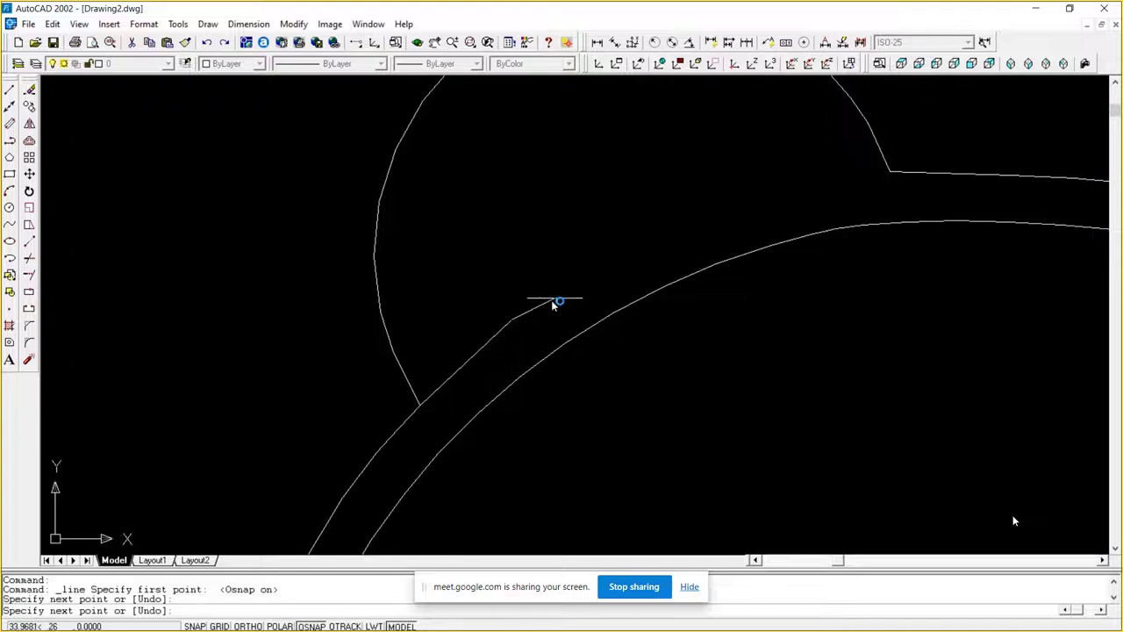
pyautogui.click(653, 244)
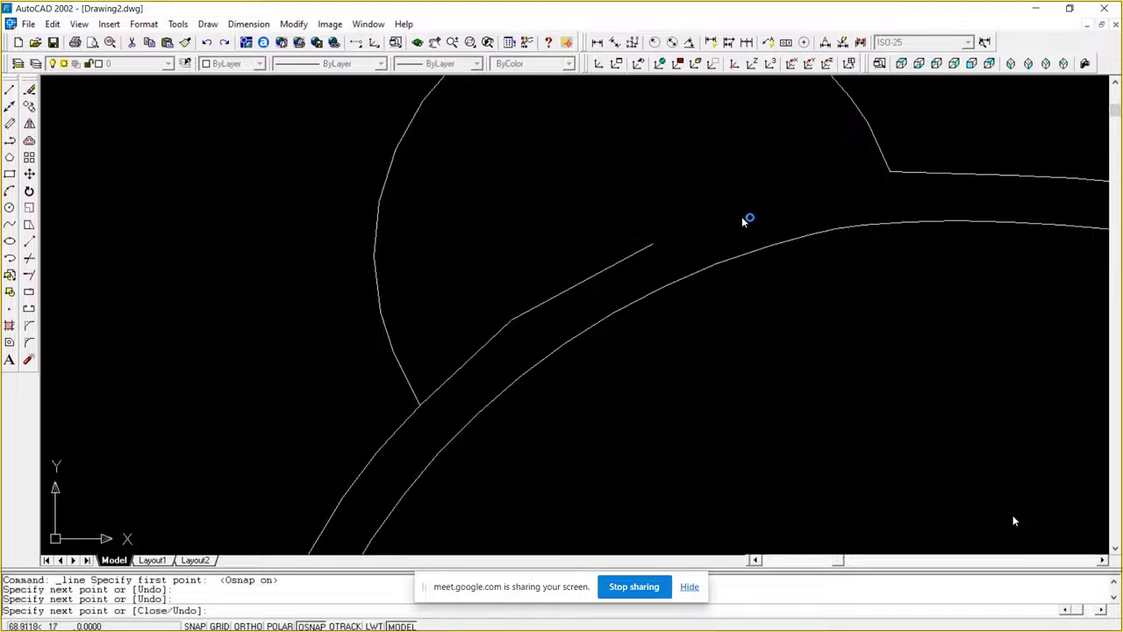
pyautogui.click(808, 186)
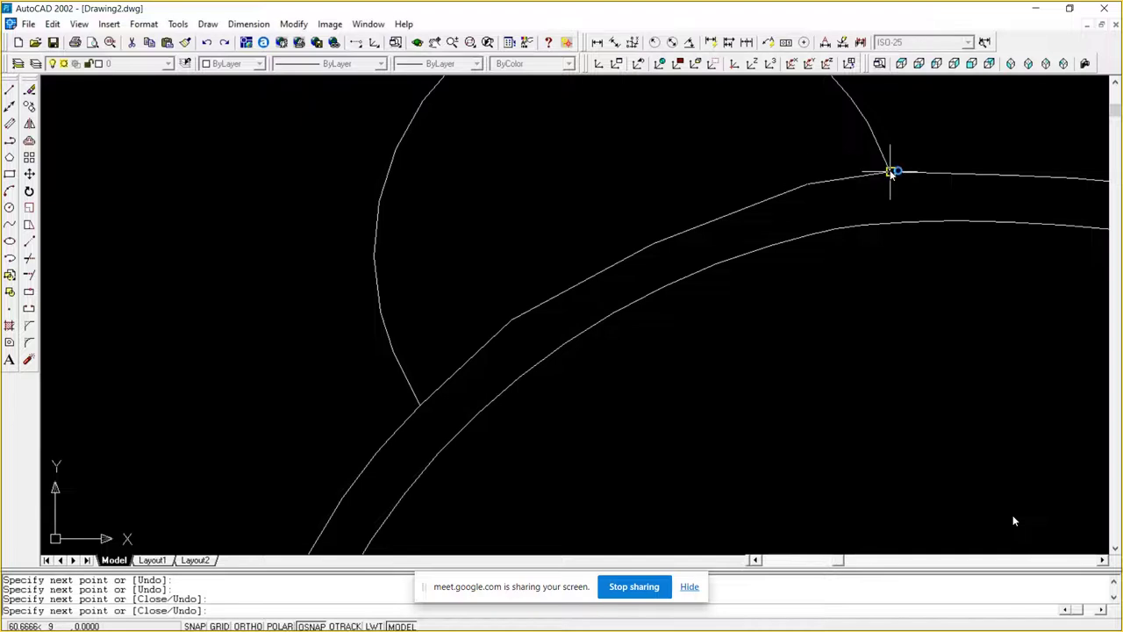
pyautogui.click(889, 171)
pyautogui.press('Escape')
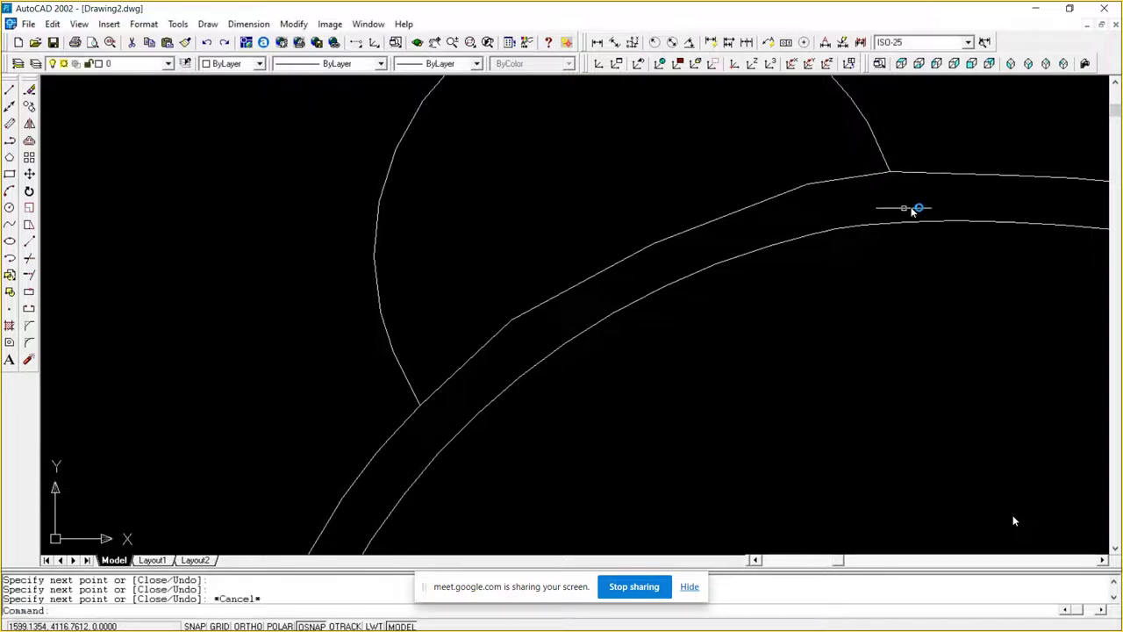
# Step: Pan the view across to the panda's face and right ear
pyautogui.scroll(-4, 913, 211)
pyautogui.write('P')
pyautogui.press('Return')
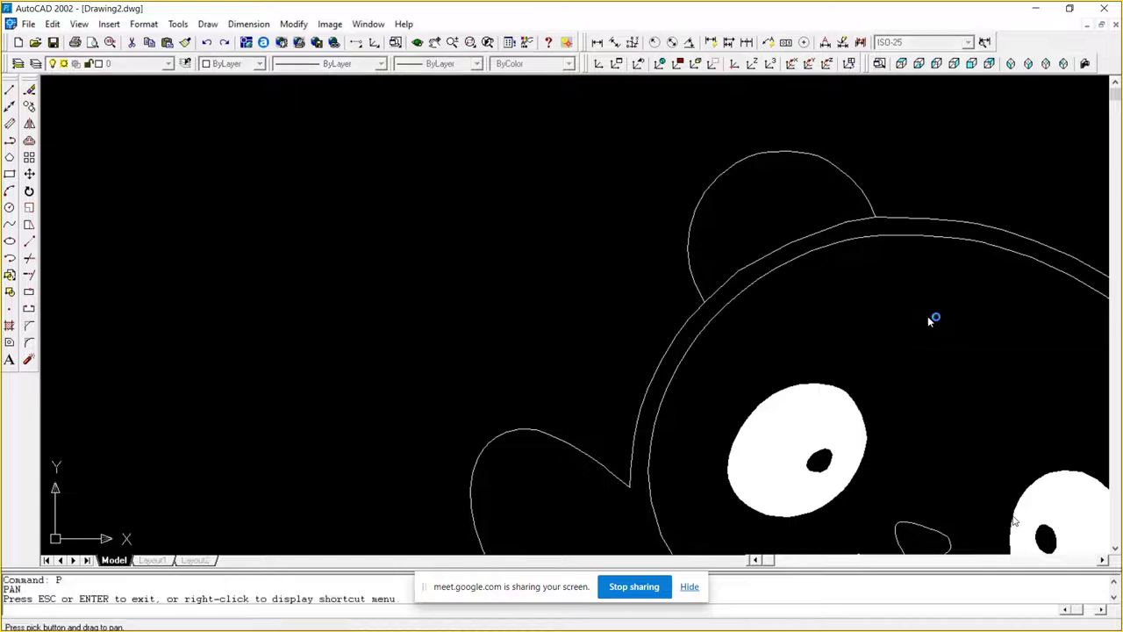
pyautogui.moveTo(932, 320); pyautogui.dragTo(494, 209)
pyautogui.rightClick(584, 245)
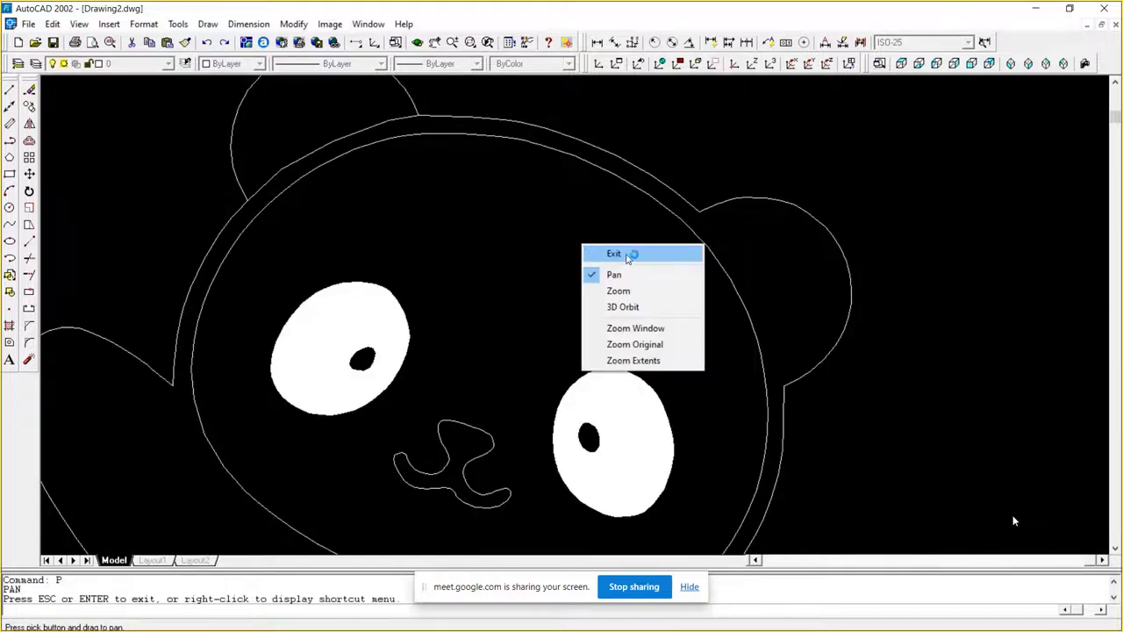
pyautogui.click(629, 254)
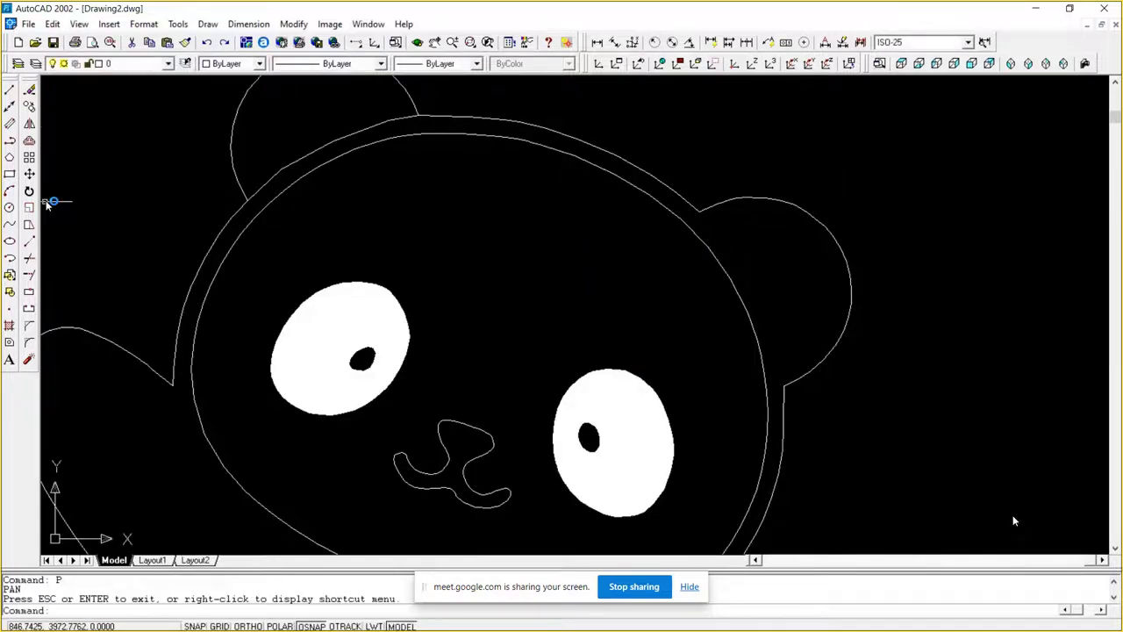
# Step: Draw line segments along the right ear–head junction, then zoom out
pyautogui.click(9, 90)
pyautogui.click(702, 210)
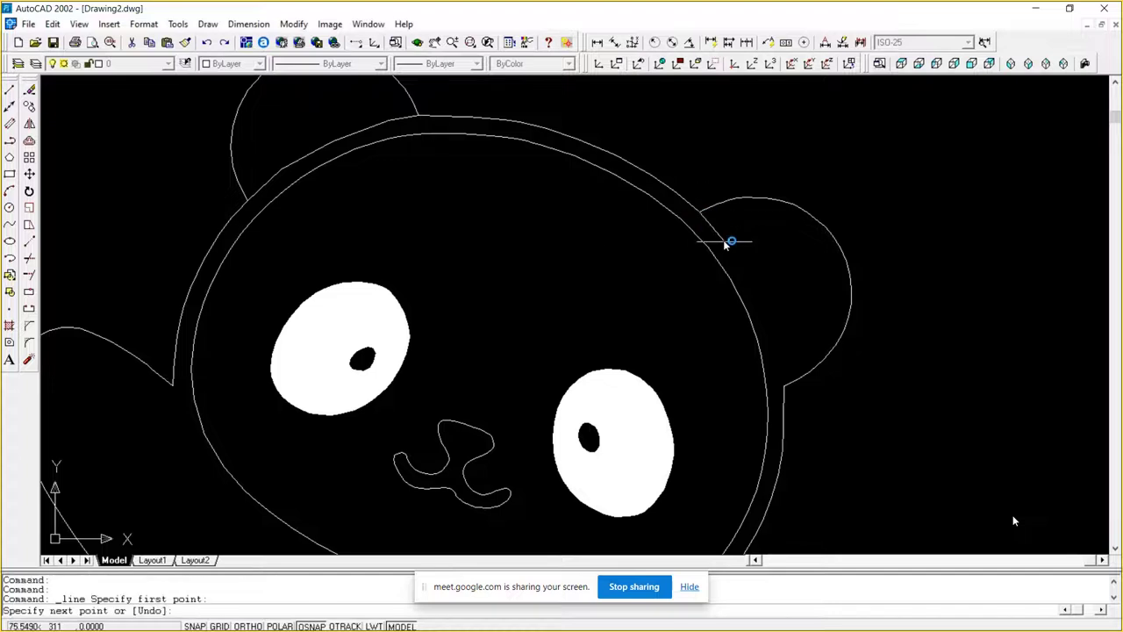
pyautogui.click(732, 252)
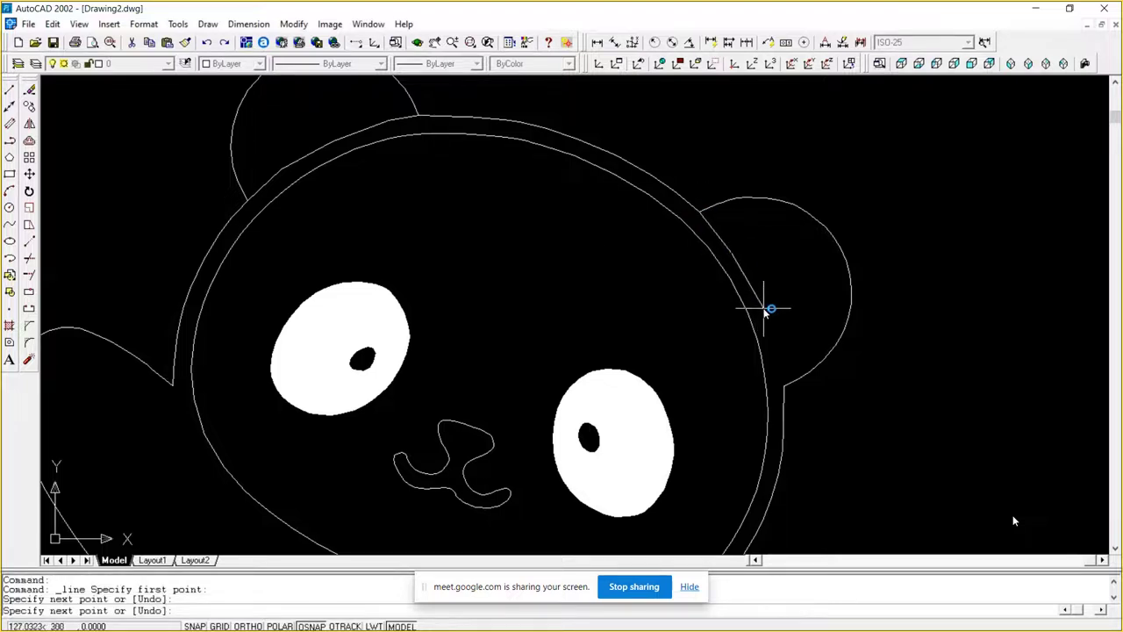
pyautogui.click(763, 315)
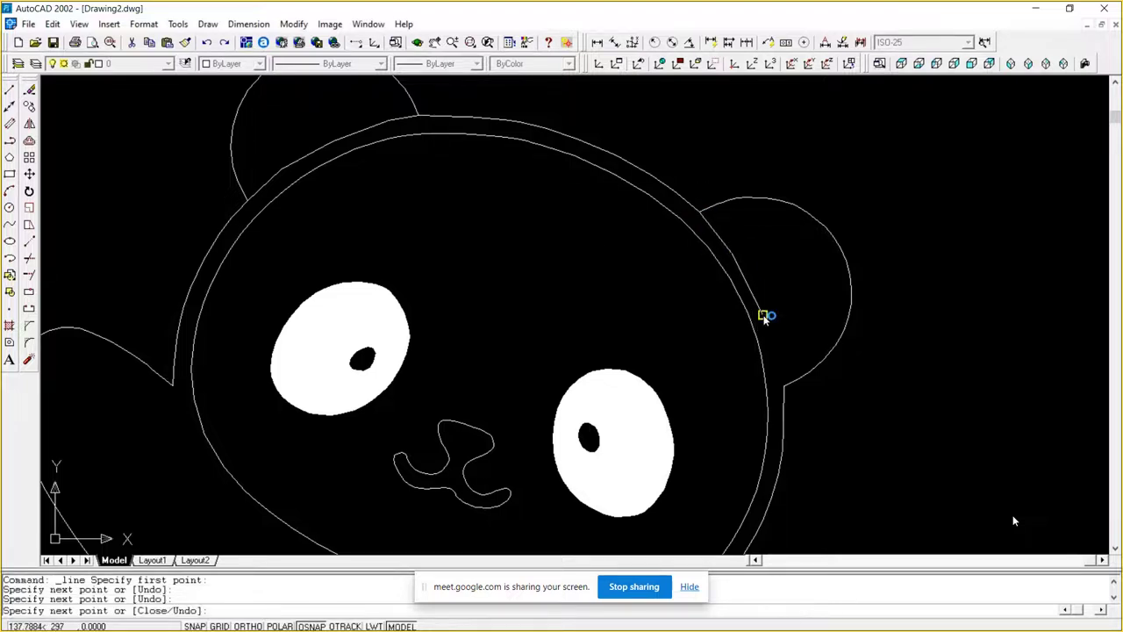
pyautogui.click(788, 382)
pyautogui.click(789, 383)
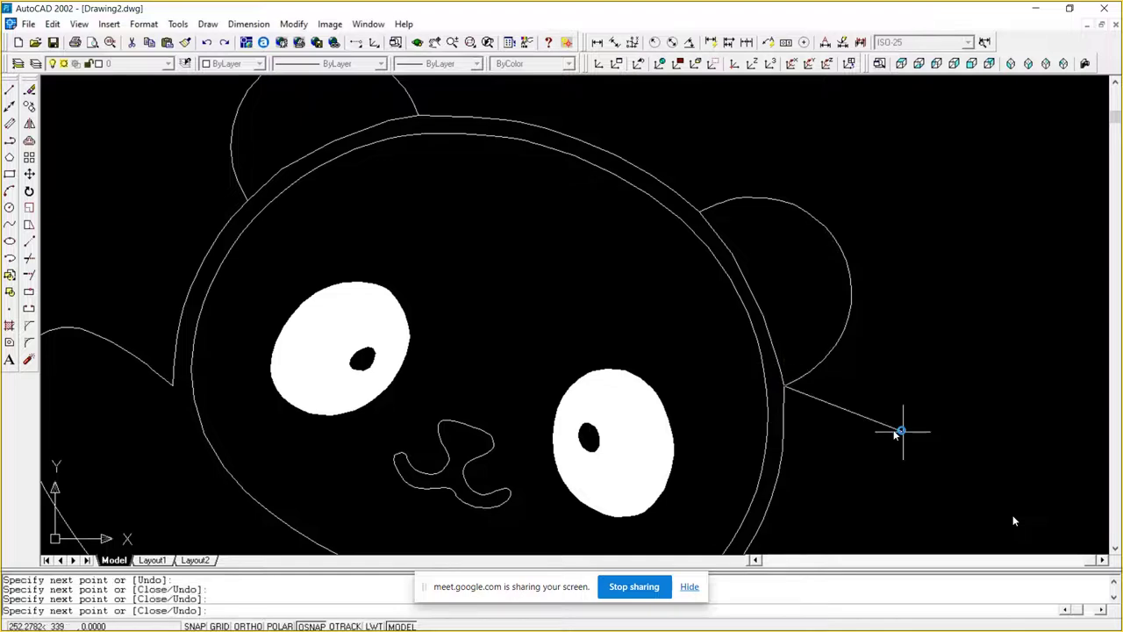
pyautogui.press('Escape')
pyautogui.write('Z')
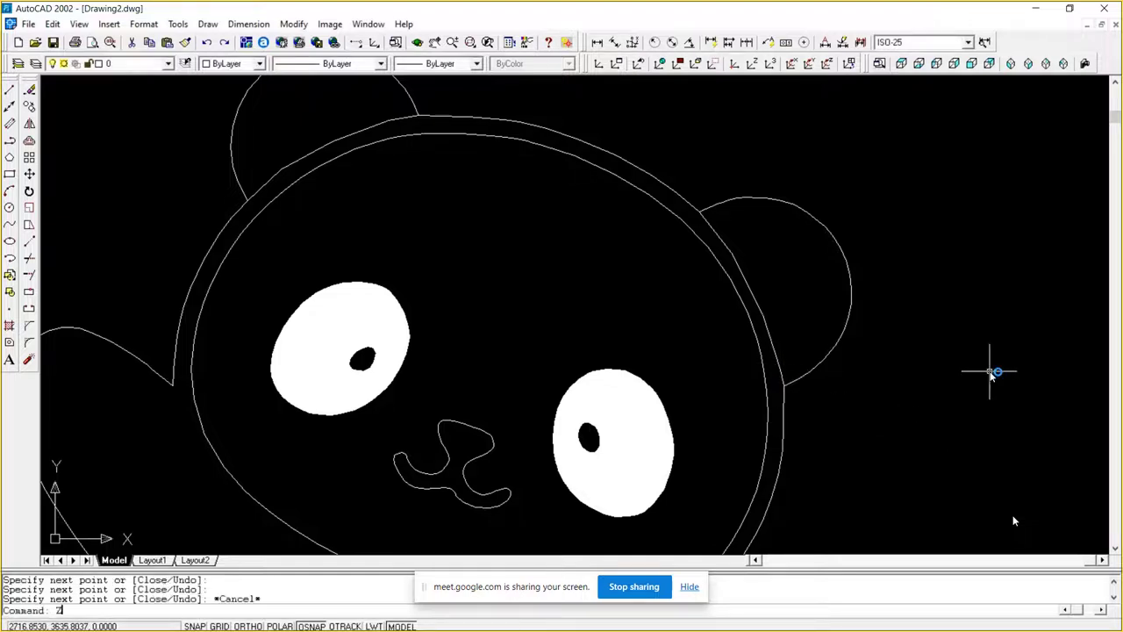
pyautogui.press('Return')
pyautogui.press('Return')
pyautogui.moveTo(935, 235); pyautogui.dragTo(930, 328)
pyautogui.rightClick(932, 333)
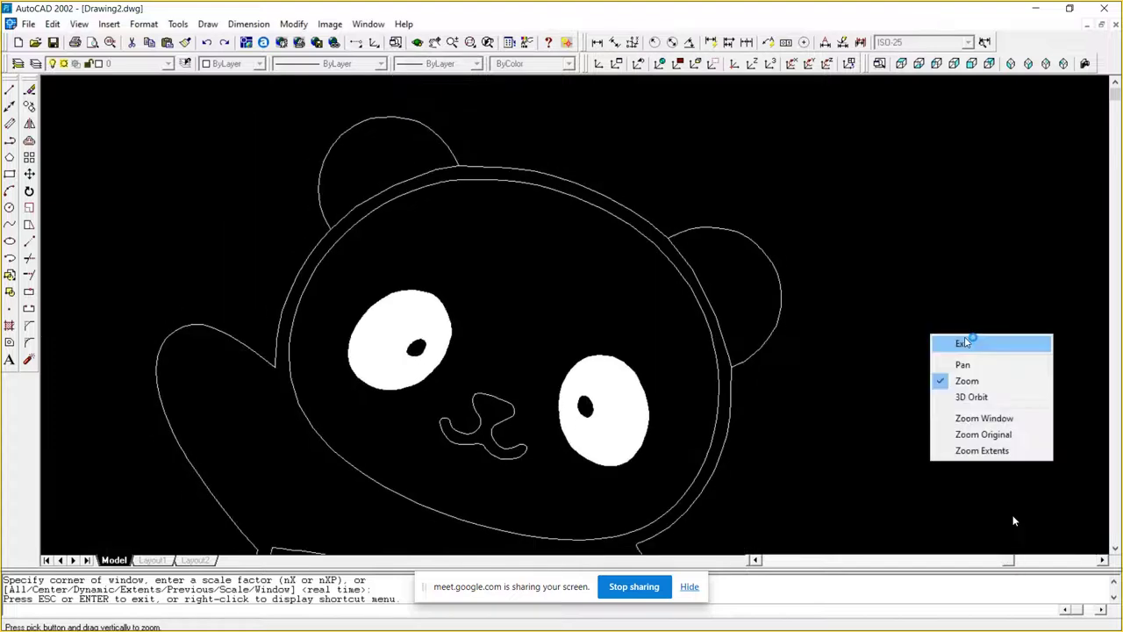
pyautogui.click(964, 338)
pyautogui.write('BH')
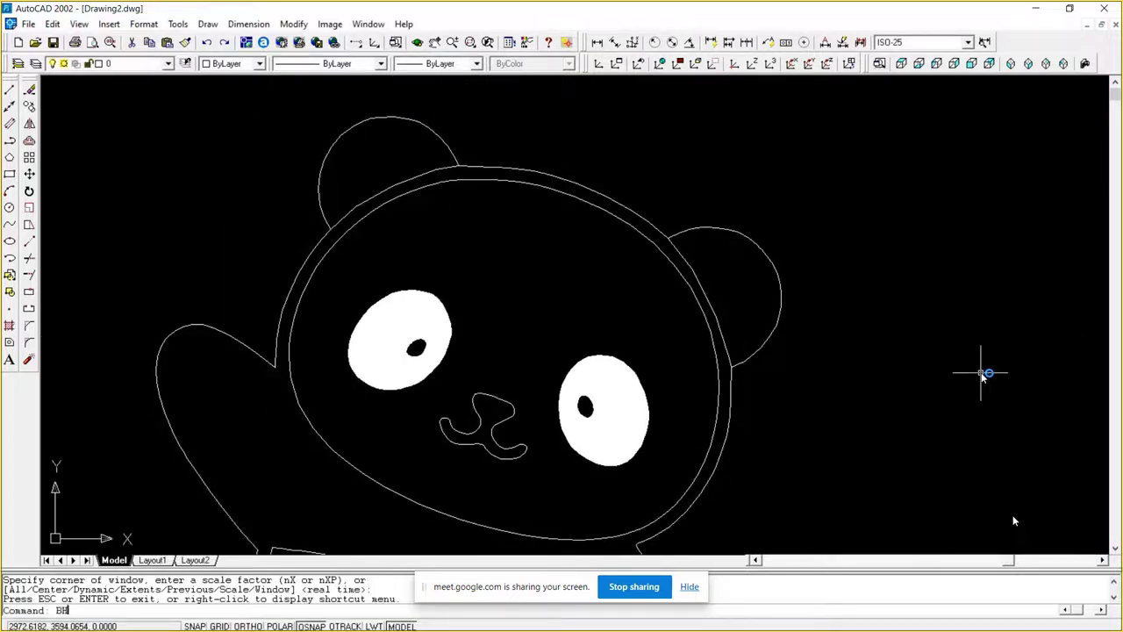
# Step: Fill the panda's left ear with a SOLID boundary hatch
pyautogui.press('Return')
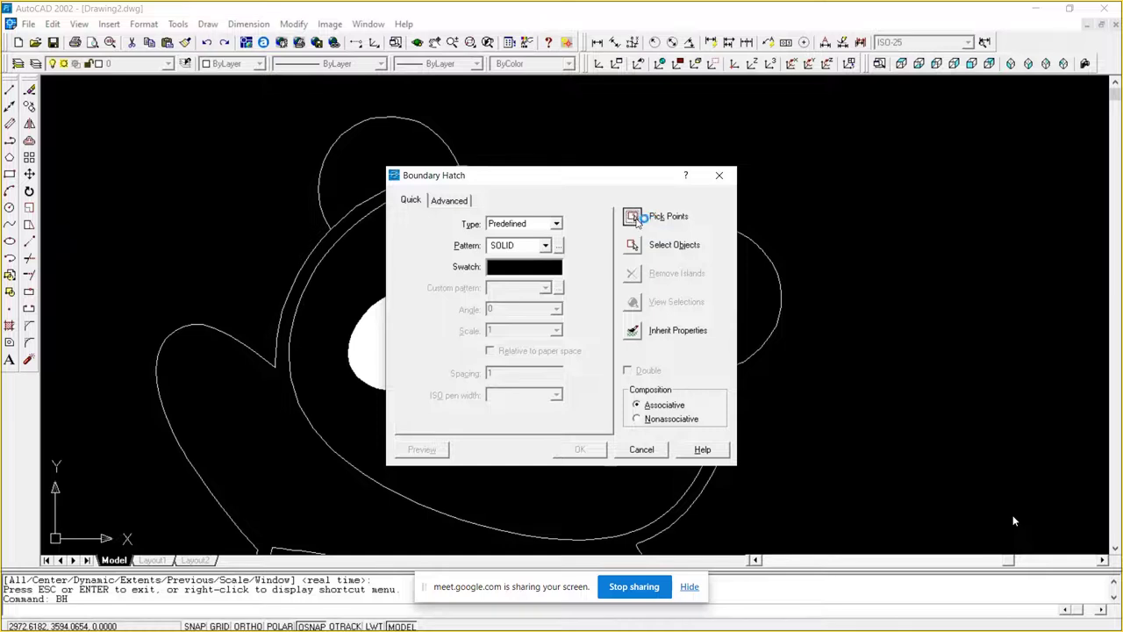
pyautogui.click(654, 217)
pyautogui.click(369, 173)
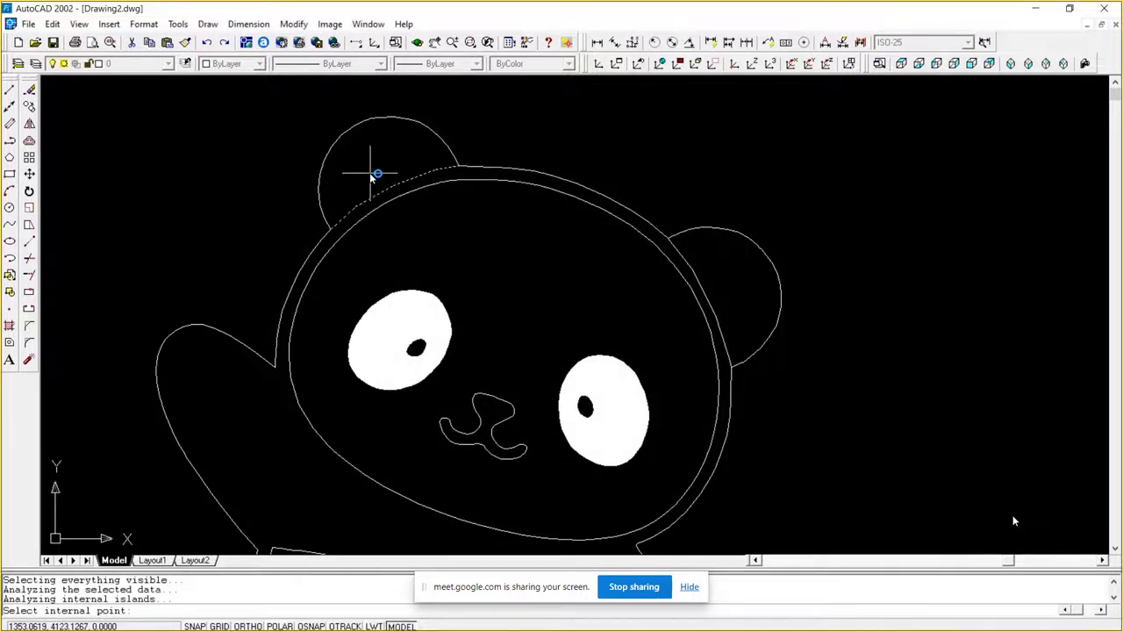
pyautogui.press('Return')
pyautogui.click(579, 450)
pyautogui.write('BH')
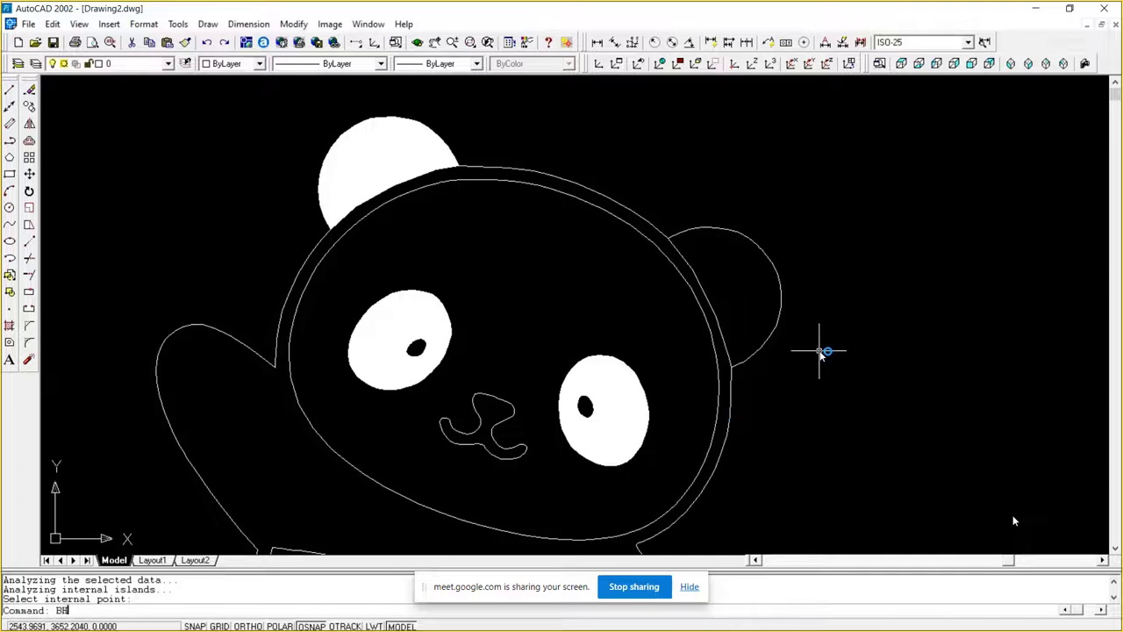
# Step: Fill the right ear with a SOLID boundary hatch and zoom out
pyautogui.press('Return')
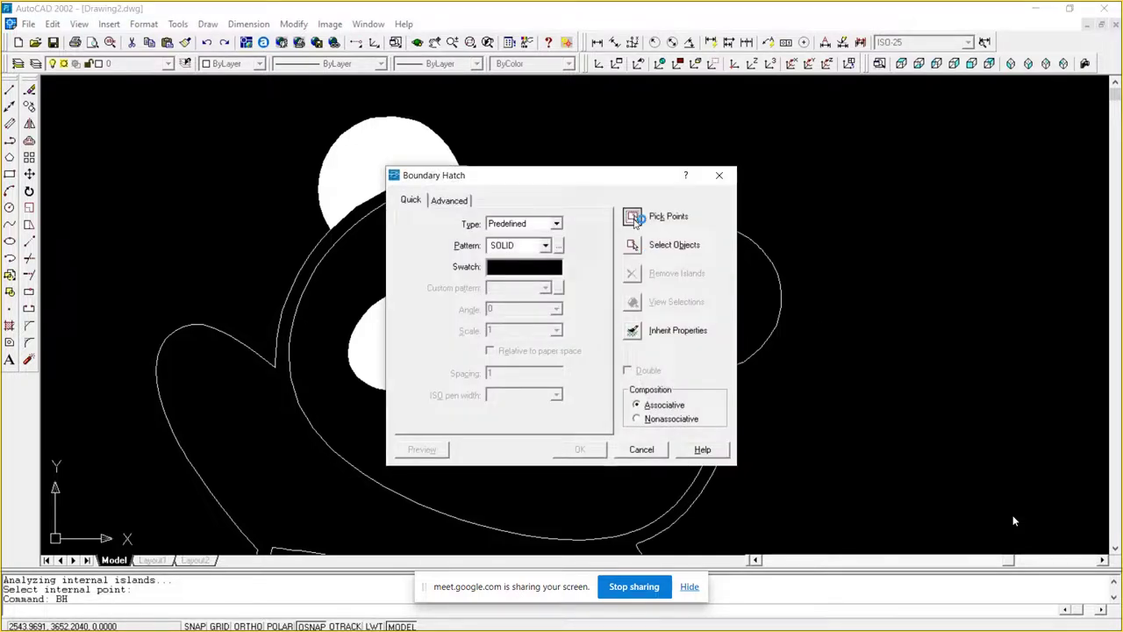
pyautogui.click(632, 216)
pyautogui.click(738, 270)
pyautogui.press('Return')
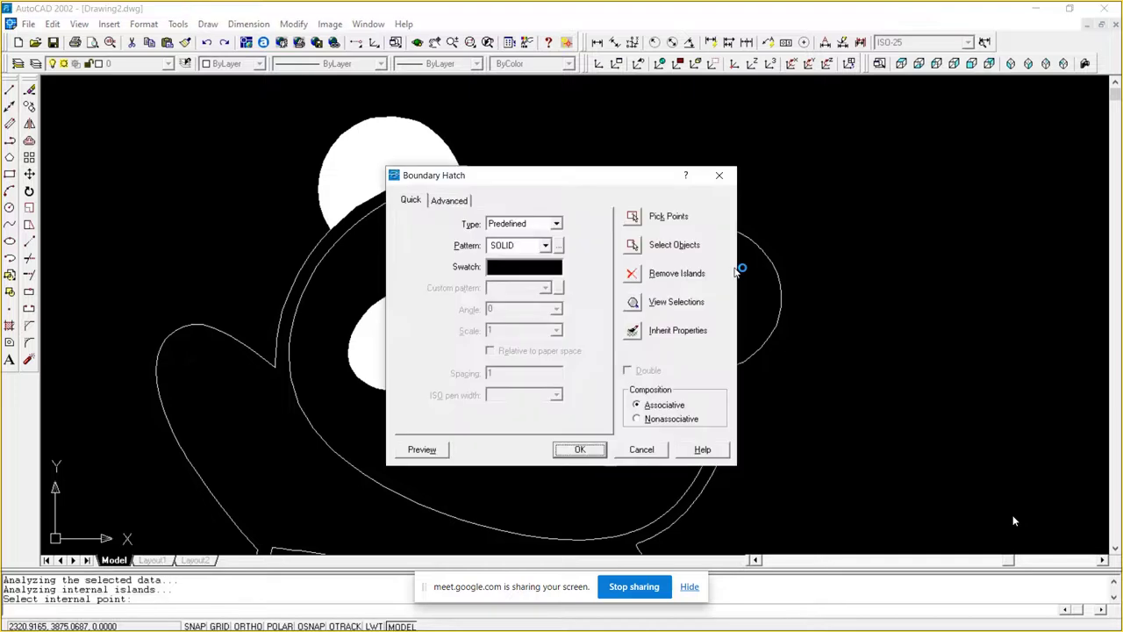
pyautogui.click(586, 446)
pyautogui.scroll(-2, 885, 320)
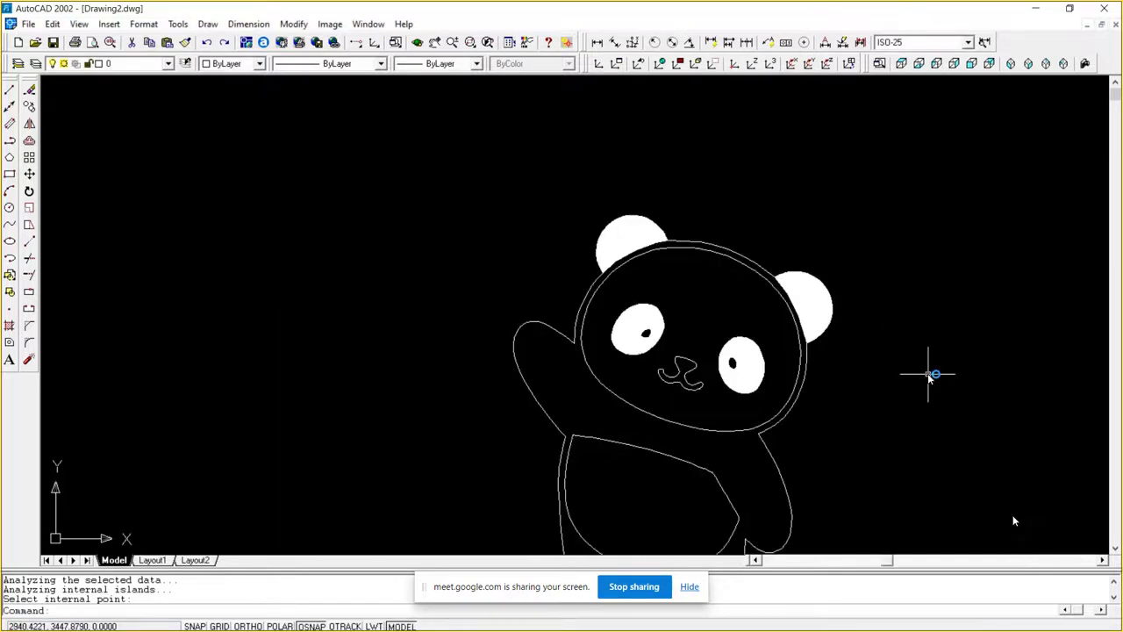
# Step: Zoom a window (Z, W) into the area where the panda's arm meets its body
pyautogui.write('z')
pyautogui.press('Return')
pyautogui.write('w')
pyautogui.press('Return')
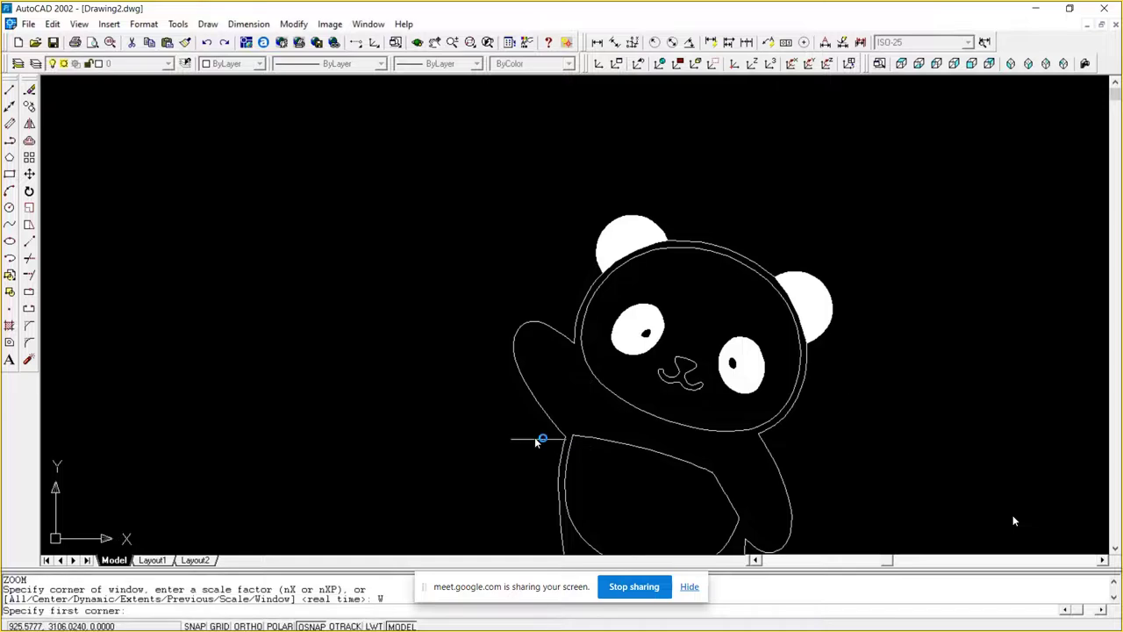
pyautogui.click(535, 402)
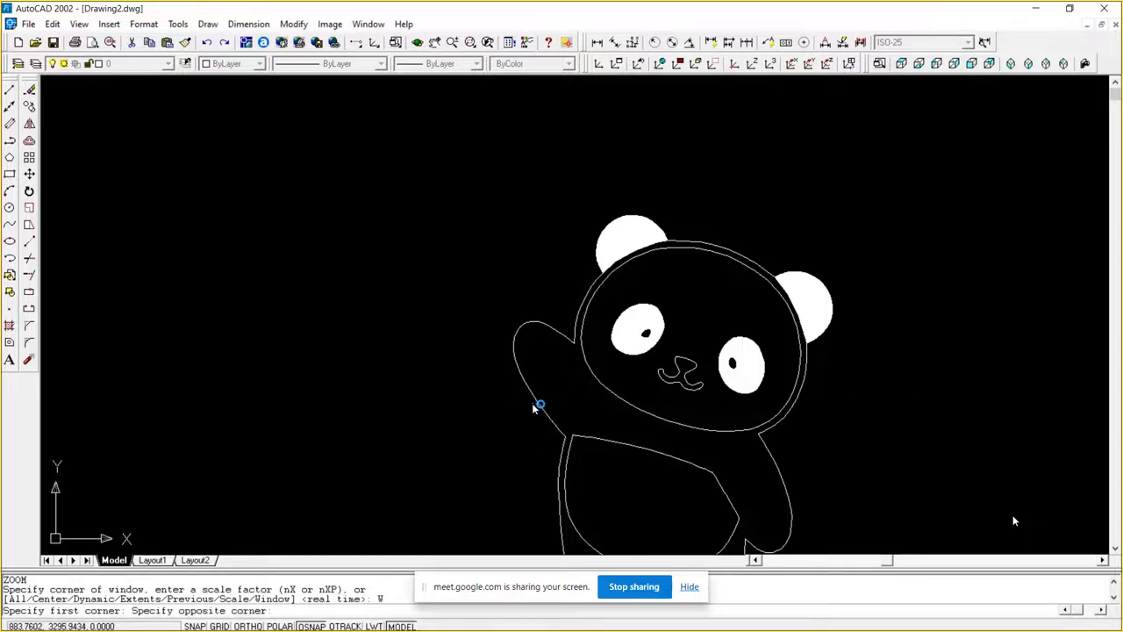
pyautogui.click(622, 466)
# Step: Draw two short closing lines: between arm and body, and from body down to leg
pyautogui.click(9, 90)
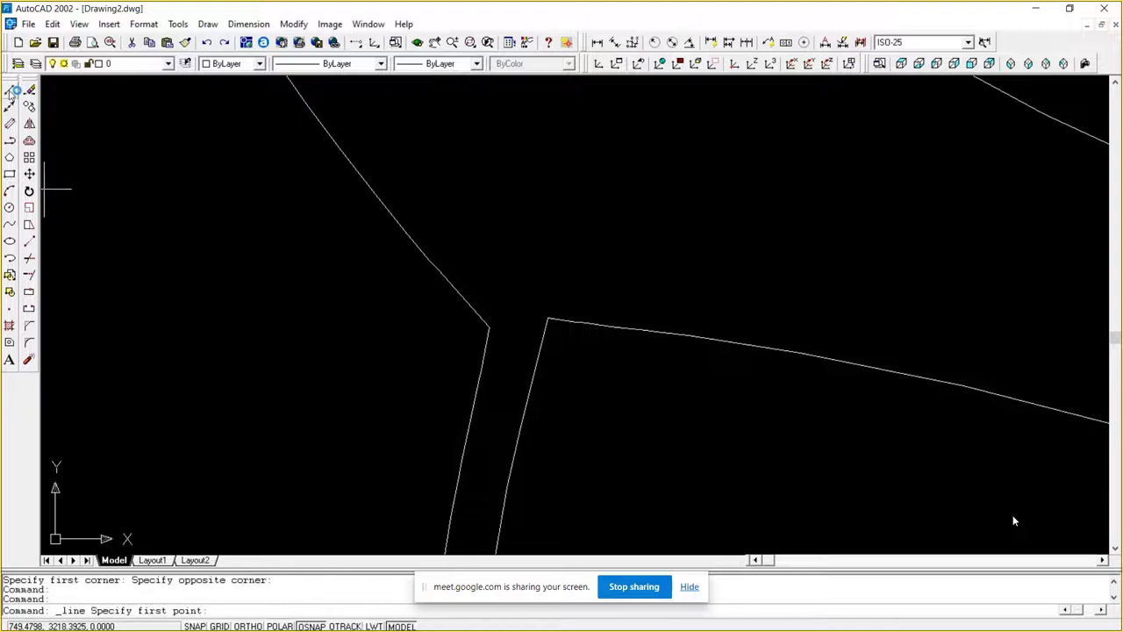
pyautogui.click(489, 325)
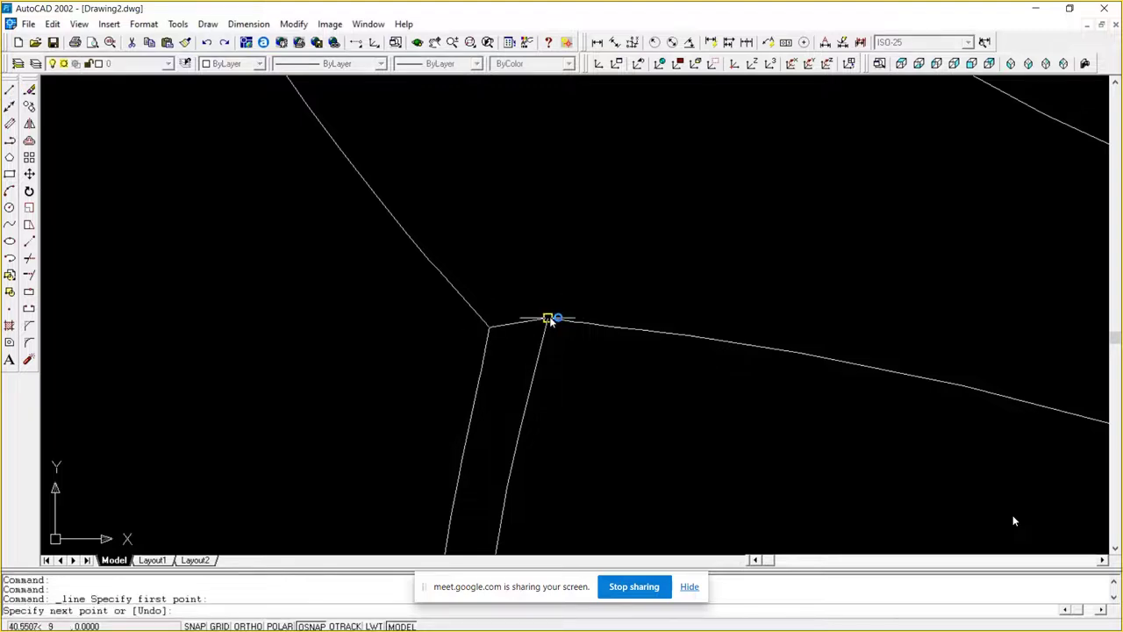
pyautogui.click(550, 321)
pyautogui.press('Escape')
pyautogui.scroll(-2, 728, 257)
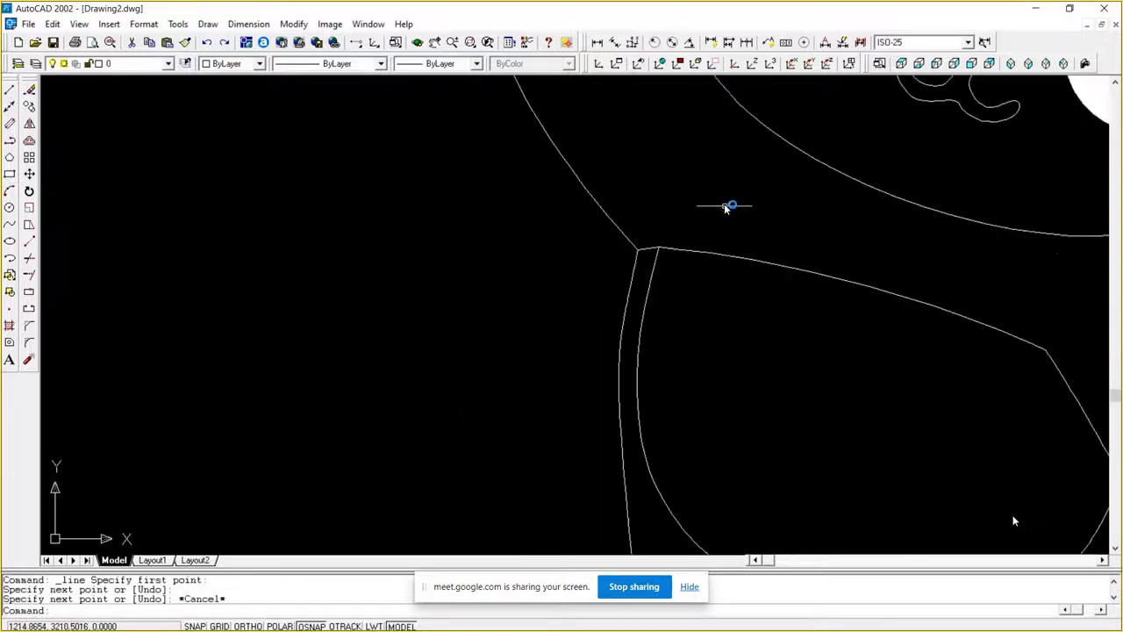
pyautogui.click(10, 88)
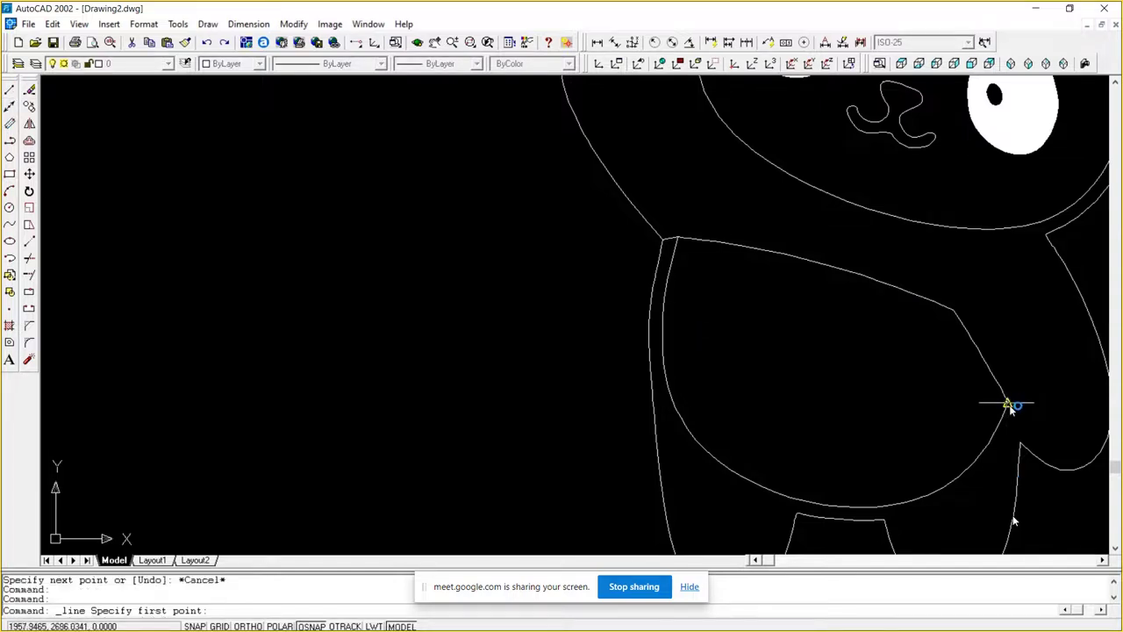
pyautogui.scroll(3, 1015, 404)
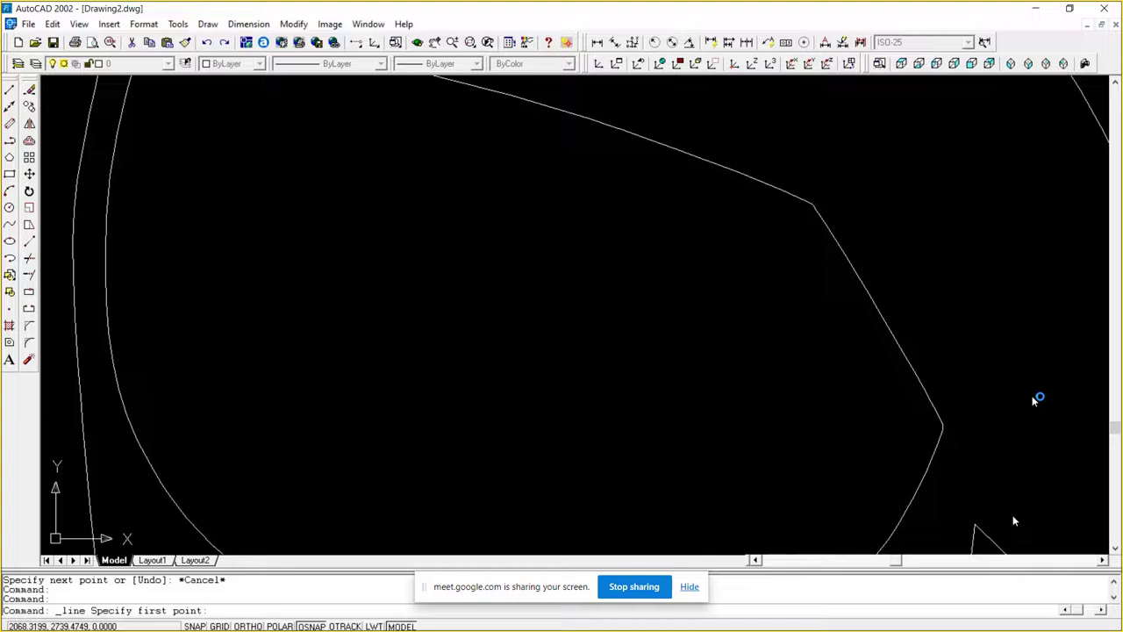
pyautogui.click(942, 430)
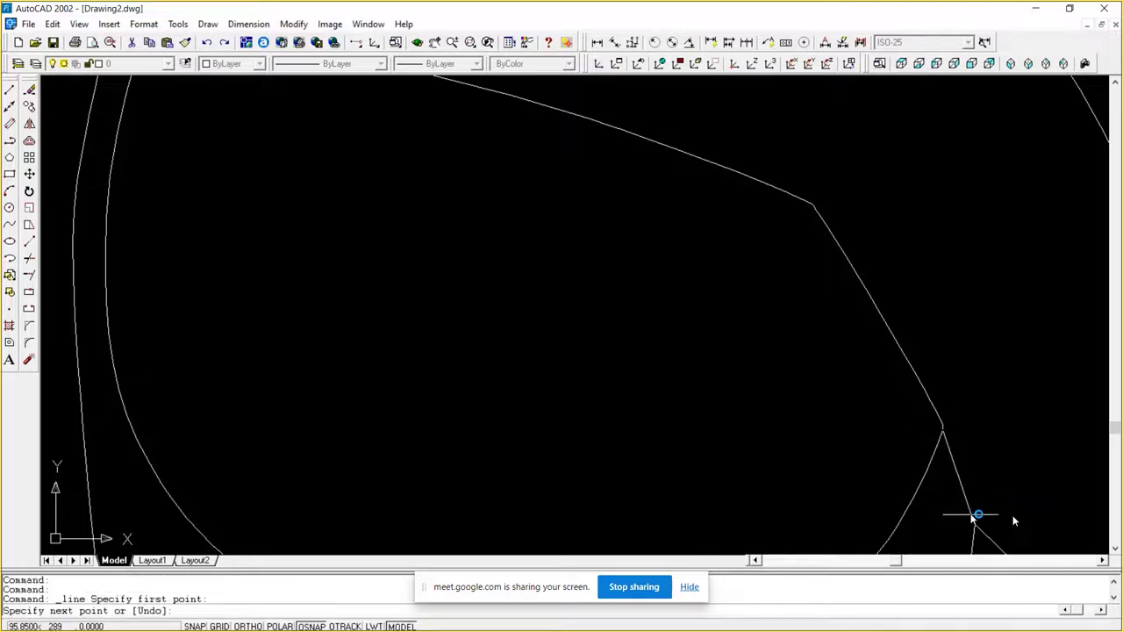
pyautogui.click(978, 516)
pyautogui.press('Escape')
pyautogui.scroll(-3, 1018, 399)
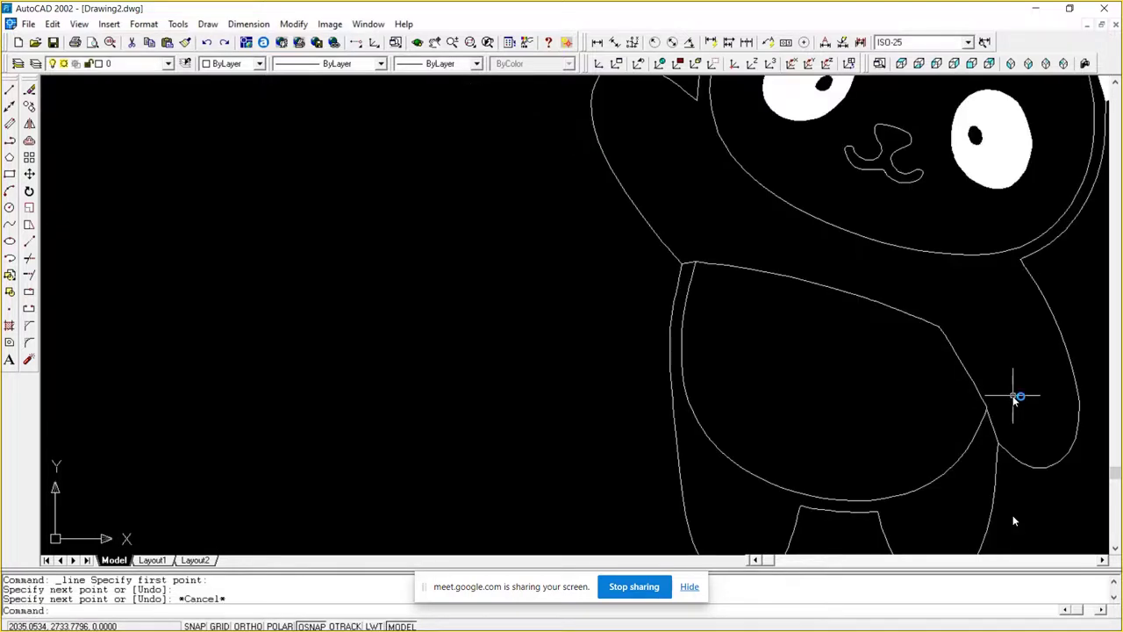
pyautogui.scroll(-1, 1016, 397)
pyautogui.write('BH')
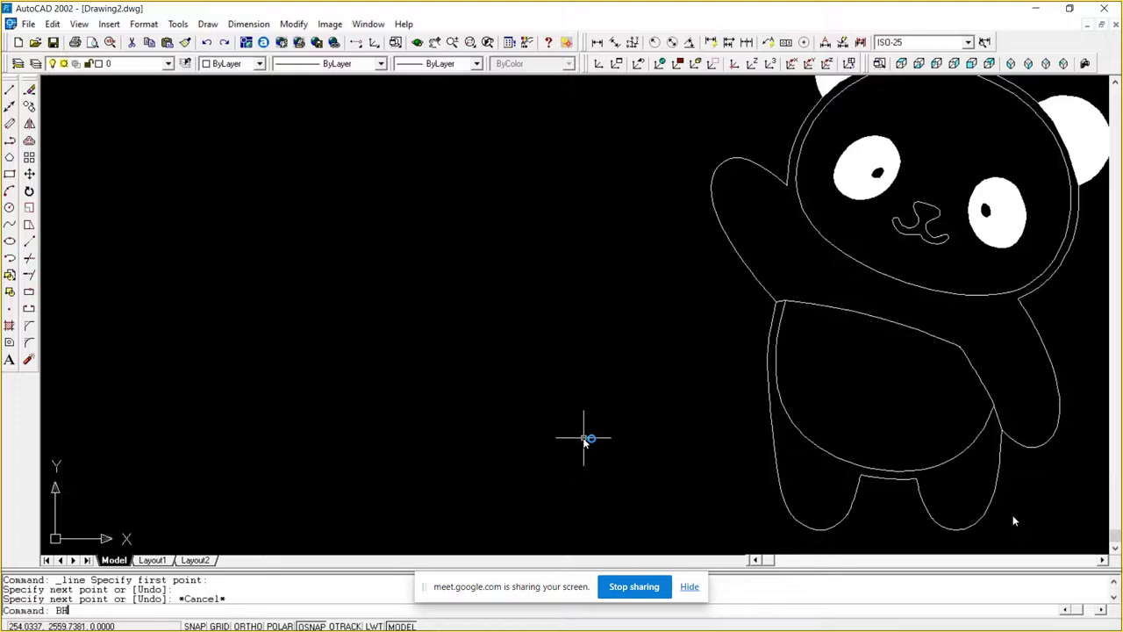
pyautogui.press('Return')
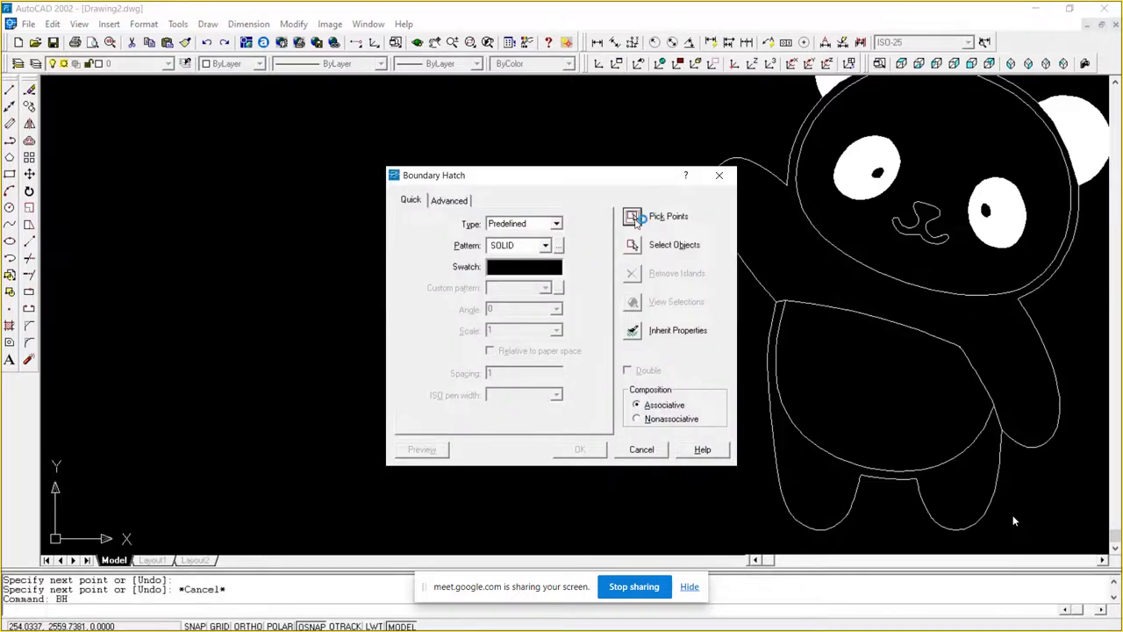
pyautogui.click(631, 218)
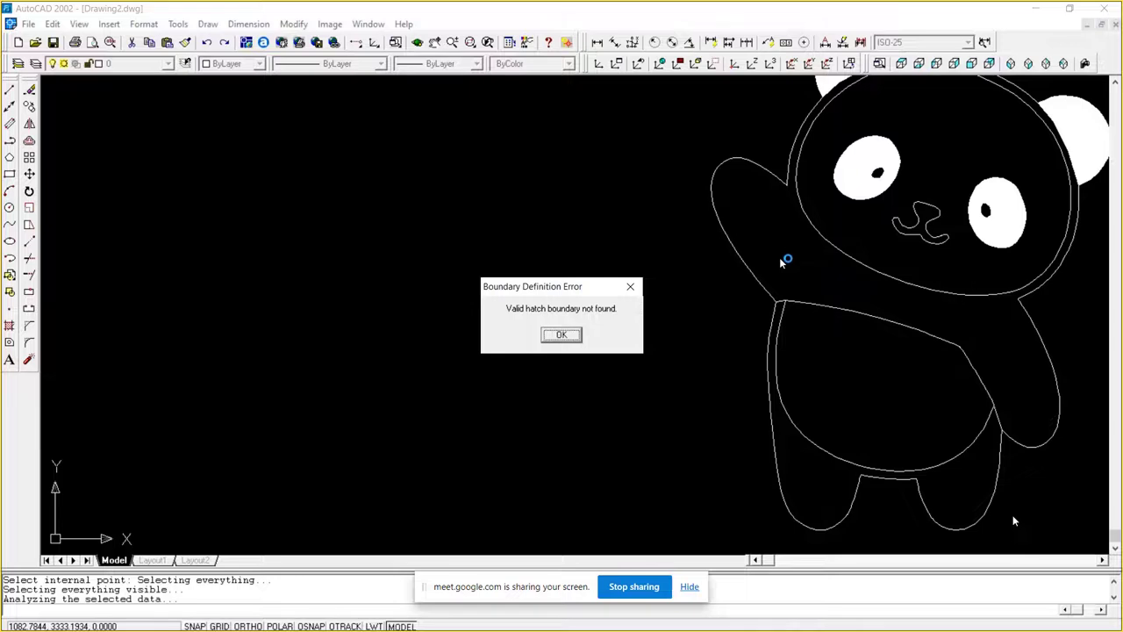
pyautogui.click(575, 333)
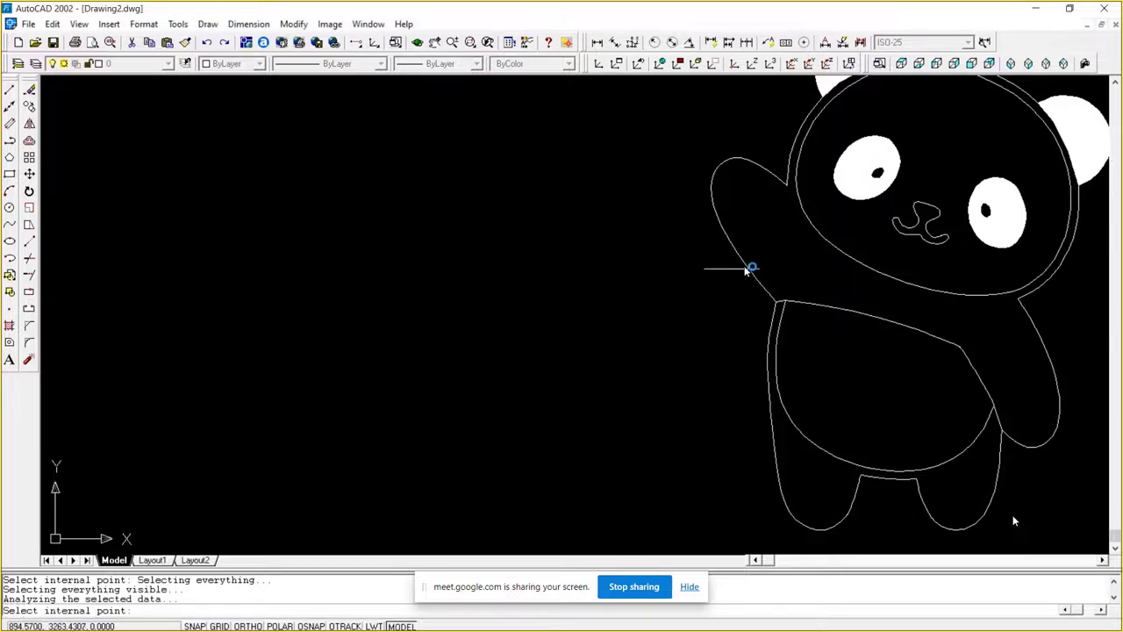
pyautogui.scroll(1, 725, 268)
pyautogui.scroll(-1, 726, 273)
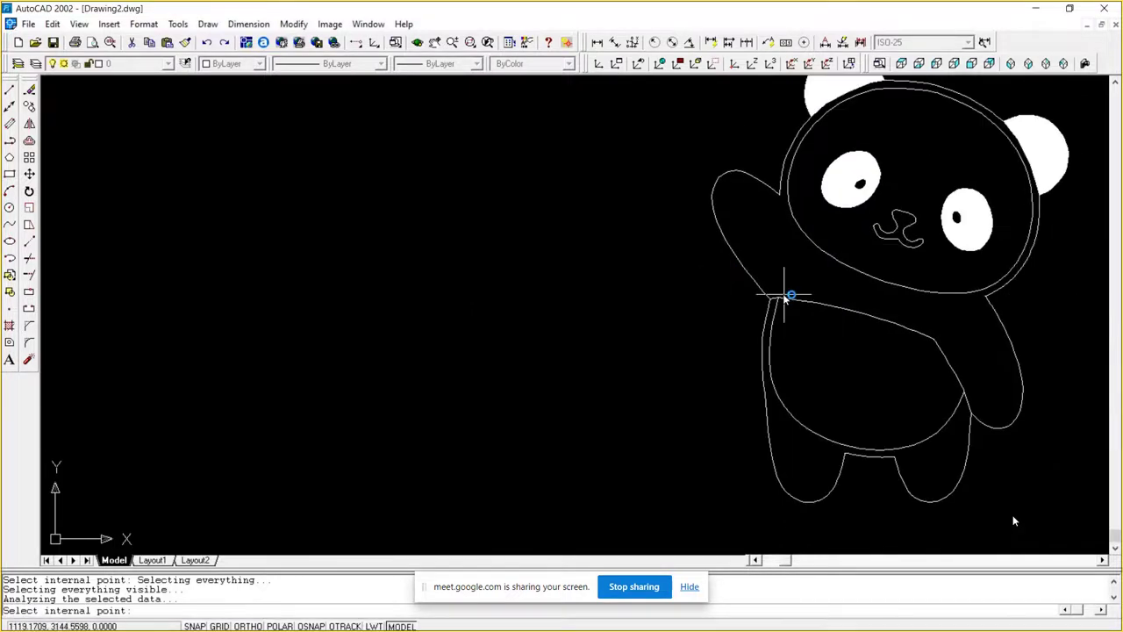
pyautogui.click(951, 323)
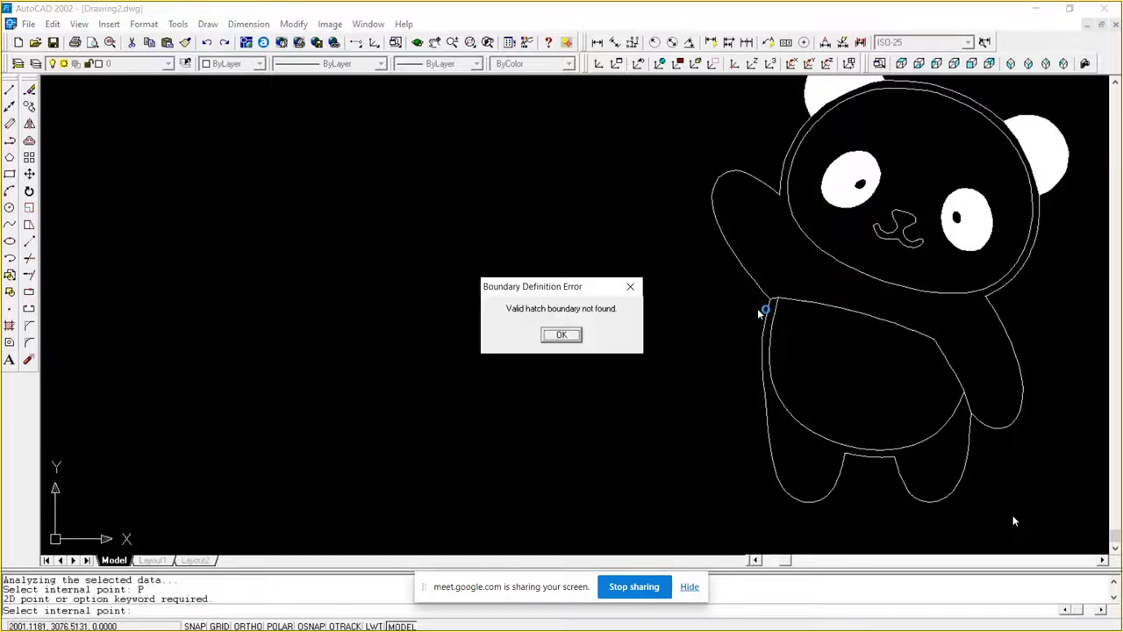
pyautogui.click(575, 334)
pyautogui.press('Escape')
pyautogui.press('Escape')
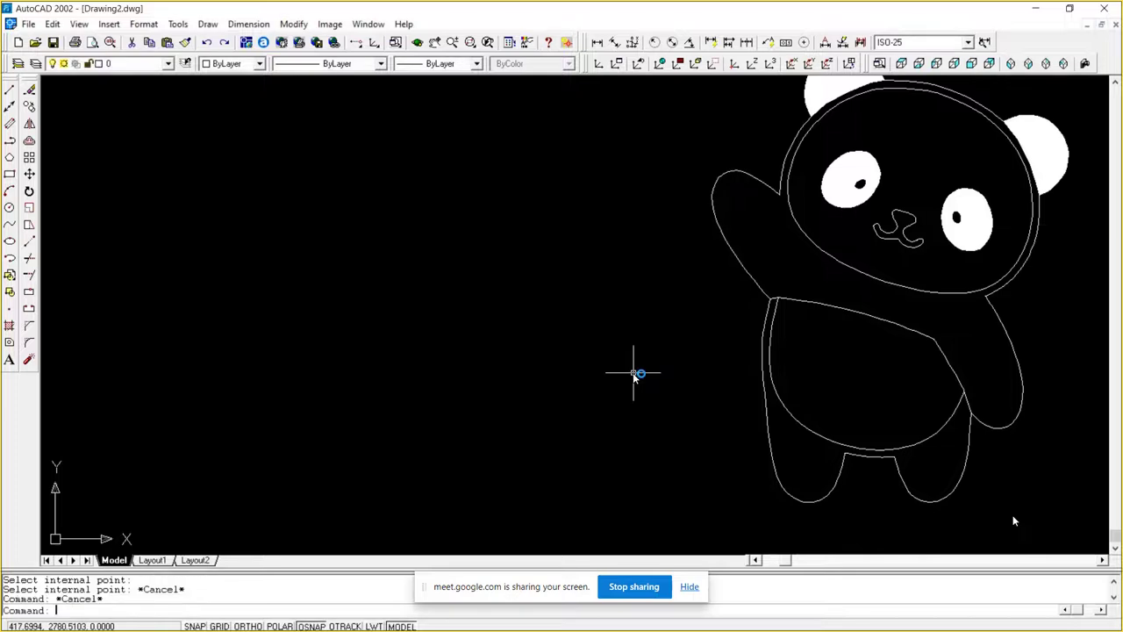
pyautogui.press('Escape')
# Step: Centre the panda and fill its head outline and arms with a SOLID hatch
pyautogui.write('p')
pyautogui.press('Return')
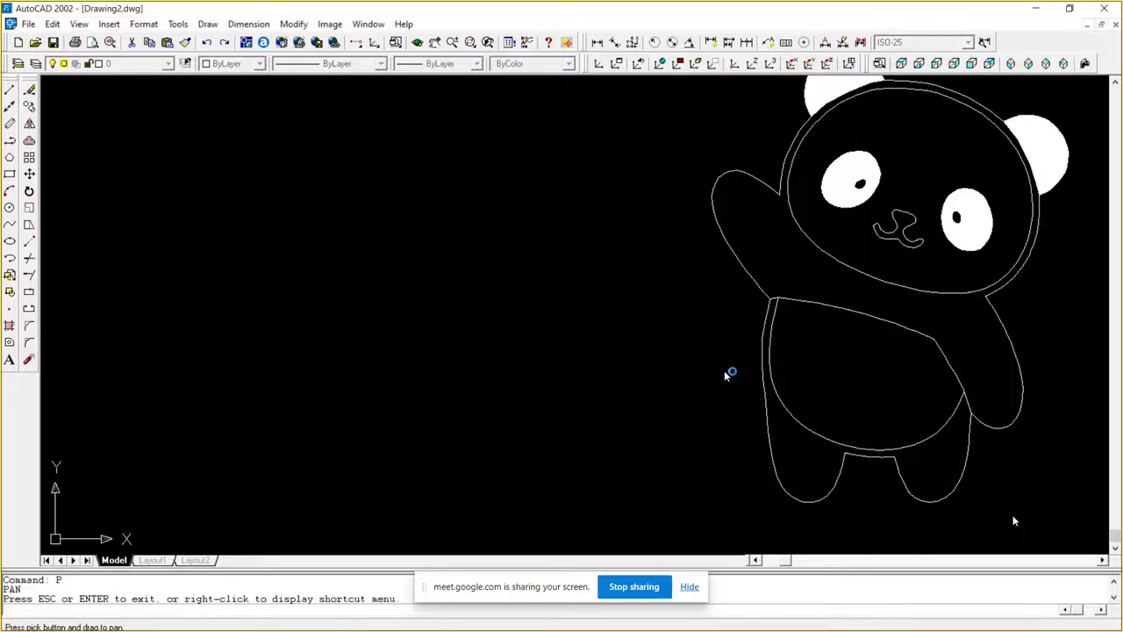
pyautogui.moveTo(729, 373); pyautogui.dragTo(317, 392)
pyautogui.rightClick(737, 314)
pyautogui.click(809, 318)
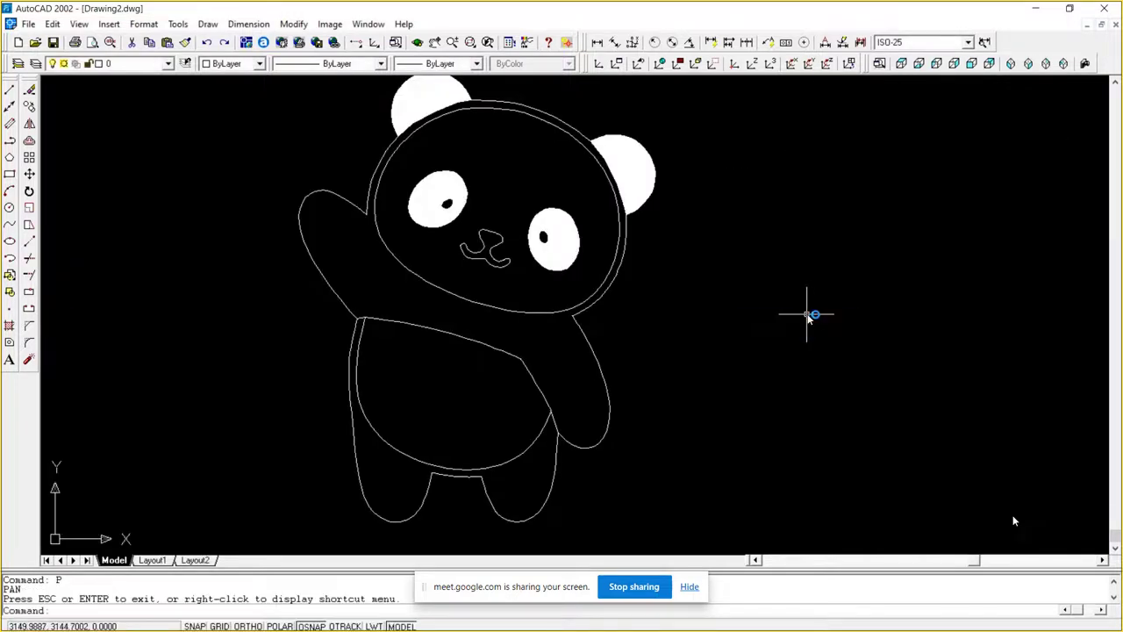
pyautogui.write('BH')
pyautogui.press('Return')
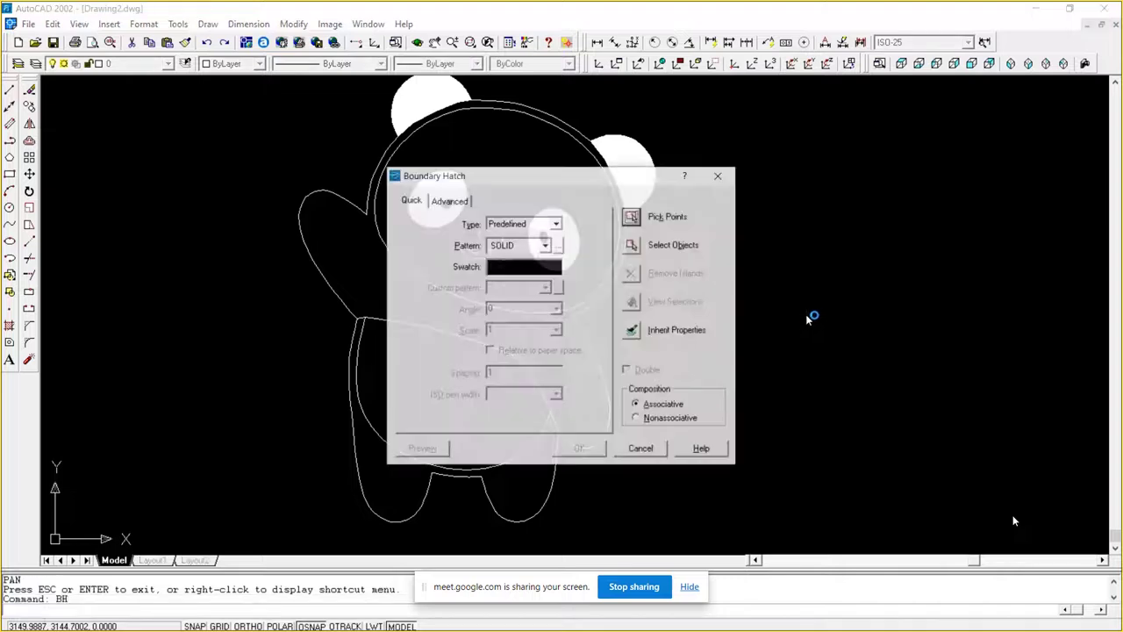
pyautogui.click(634, 221)
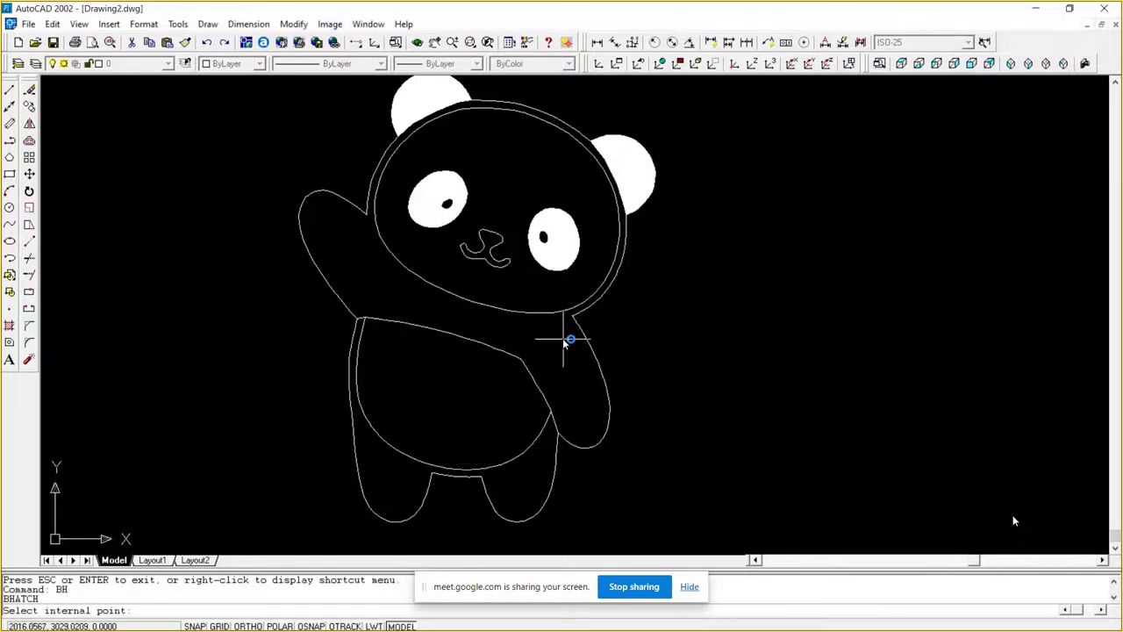
pyautogui.click(606, 336)
pyautogui.press('Return')
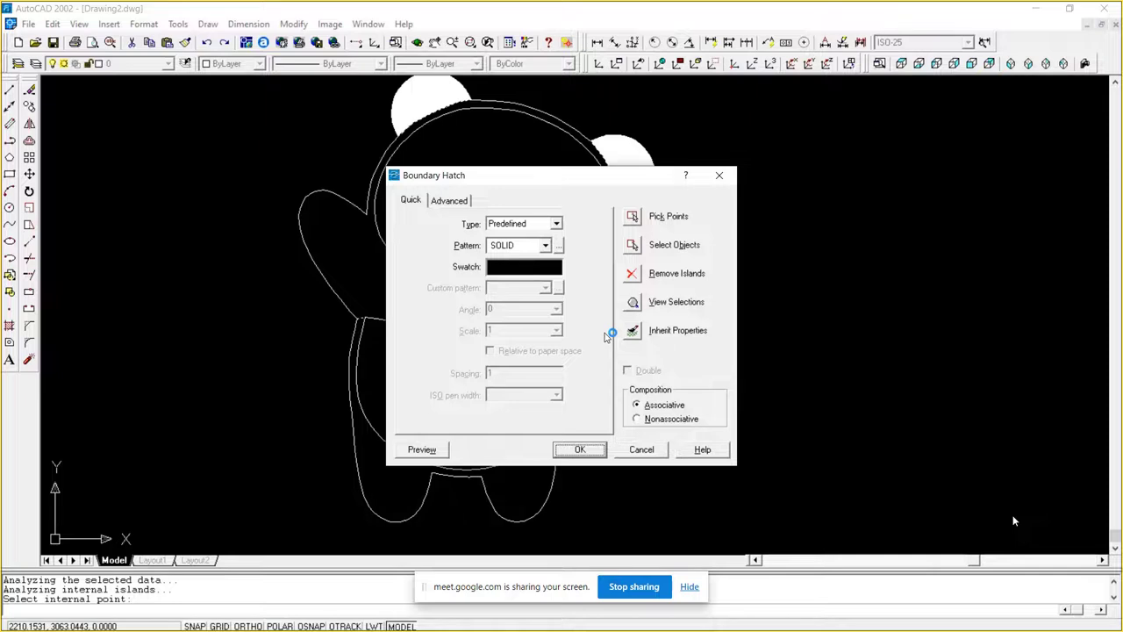
pyautogui.click(579, 449)
pyautogui.write('BH')
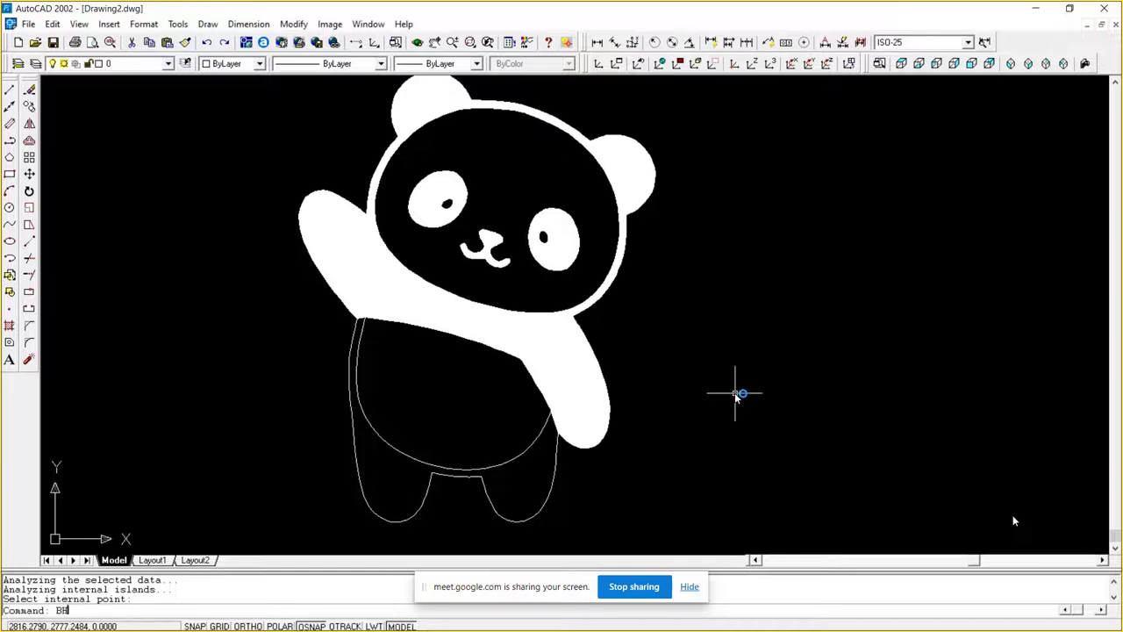
# Step: Fill the panda's legs with a SOLID hatch
pyautogui.press('Return')
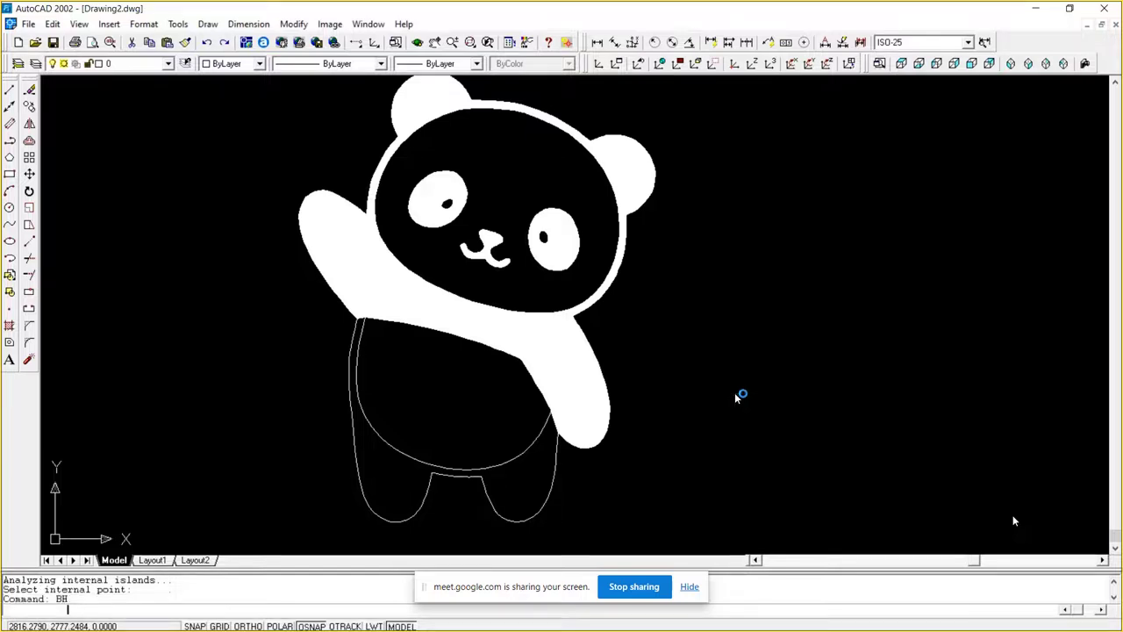
pyautogui.click(634, 218)
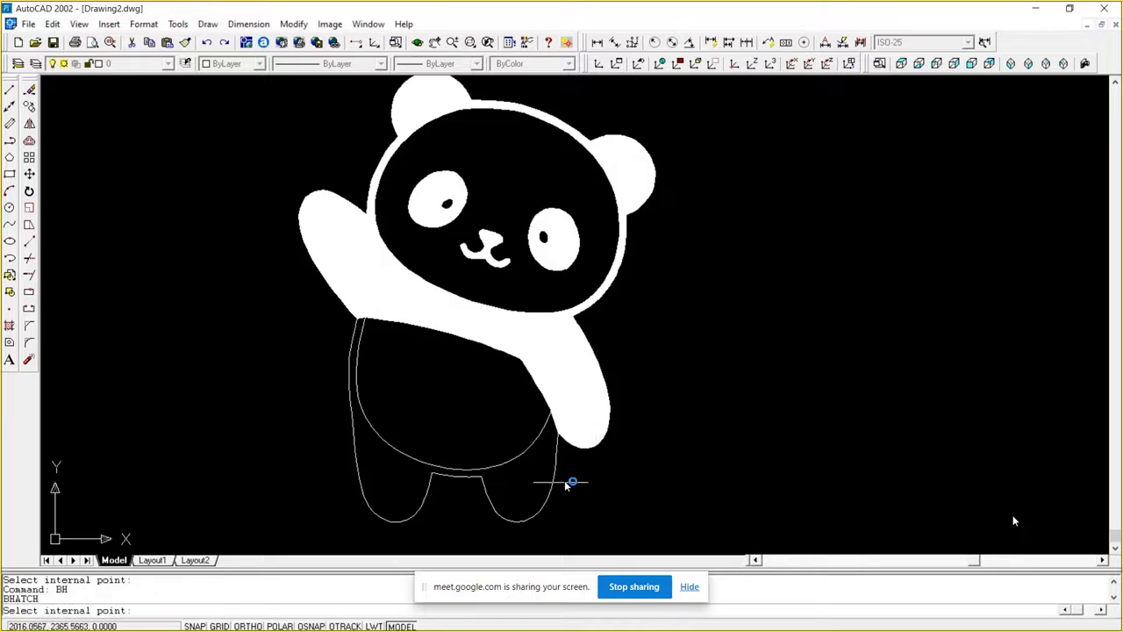
pyautogui.click(537, 493)
pyautogui.press('Return')
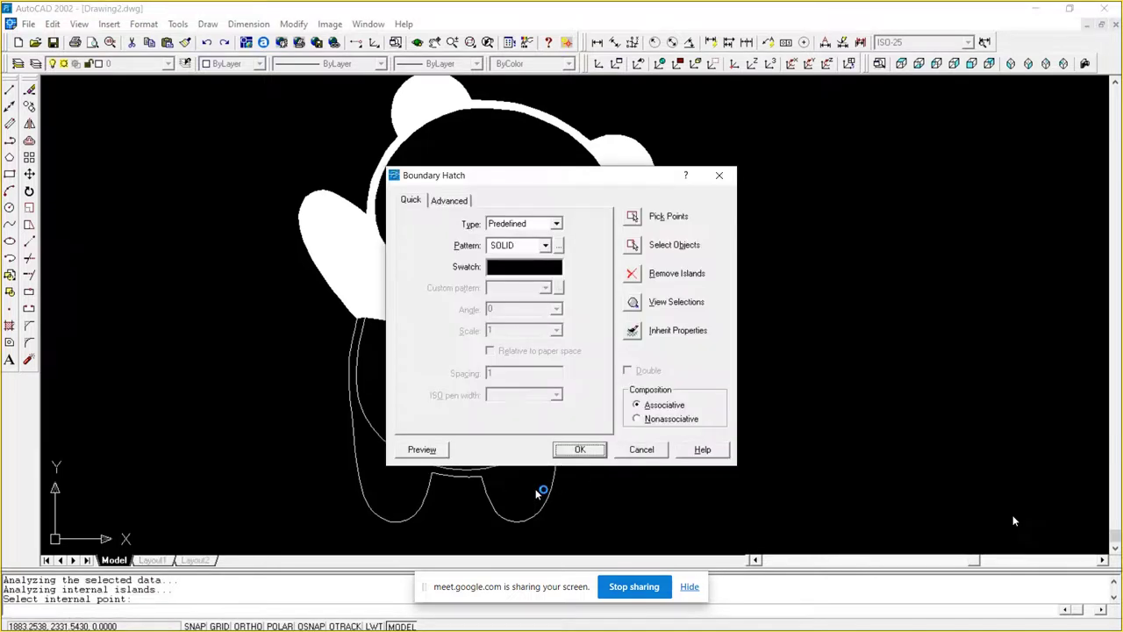
pyautogui.click(579, 453)
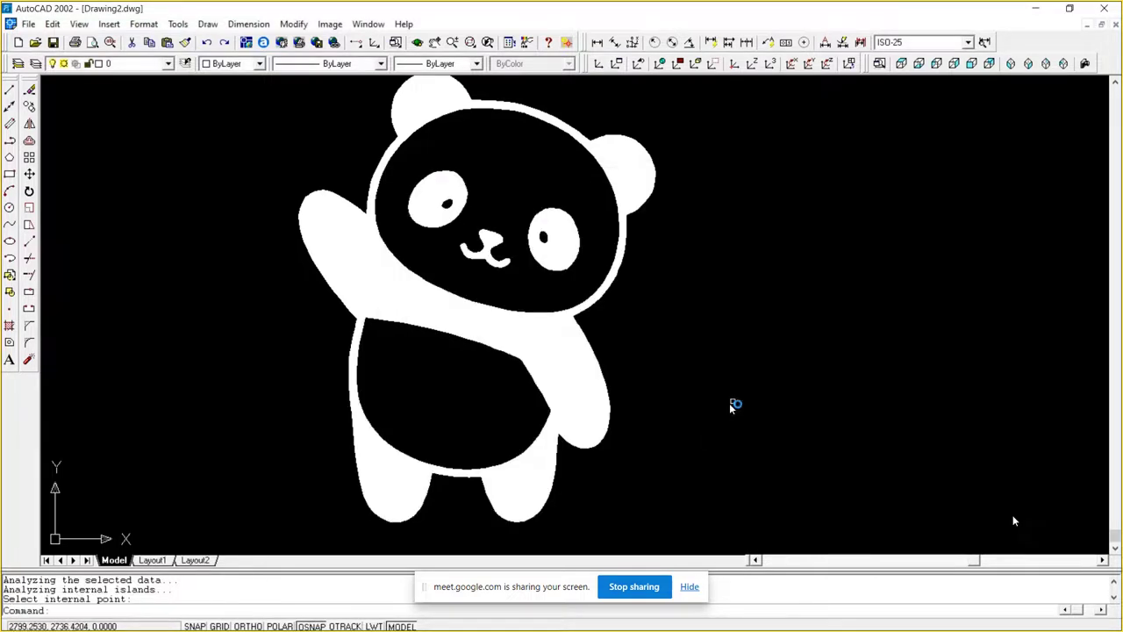
pyautogui.scroll(-1, 770, 389)
pyautogui.scroll(1, 770, 391)
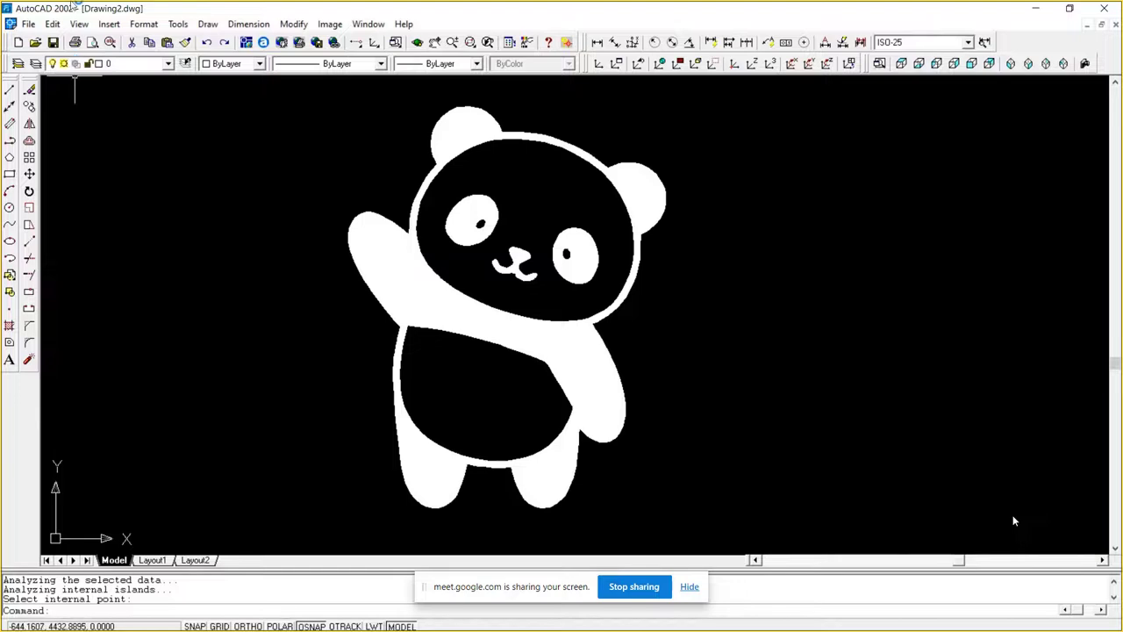
# Step: Set the Model tab background colour to White in Options > Display > Colors
pyautogui.click(180, 25)
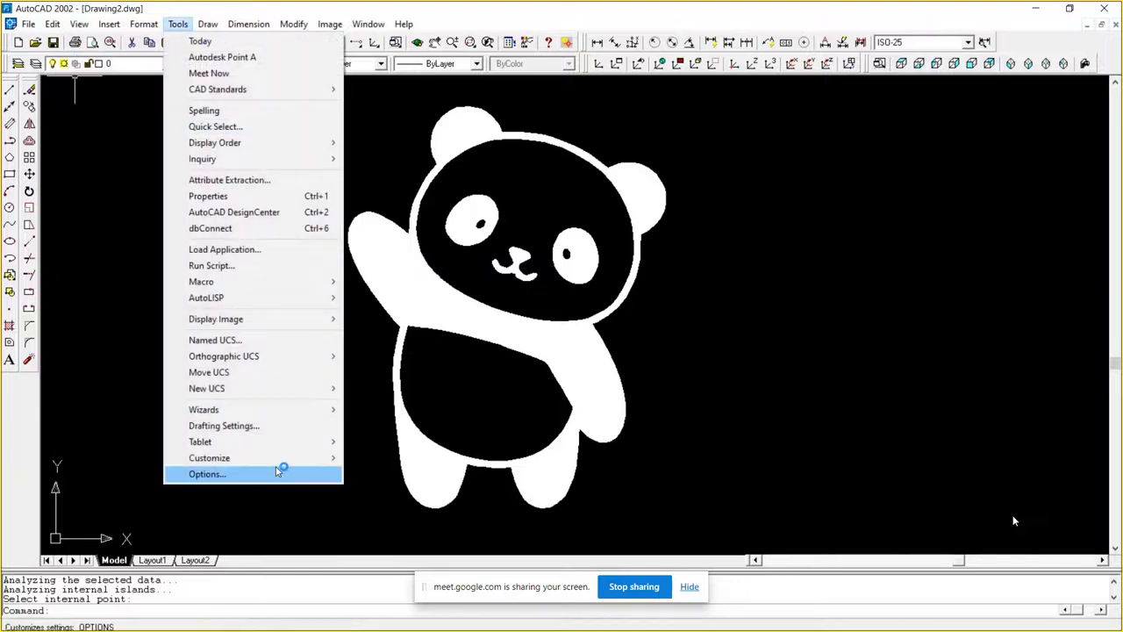
pyautogui.click(208, 474)
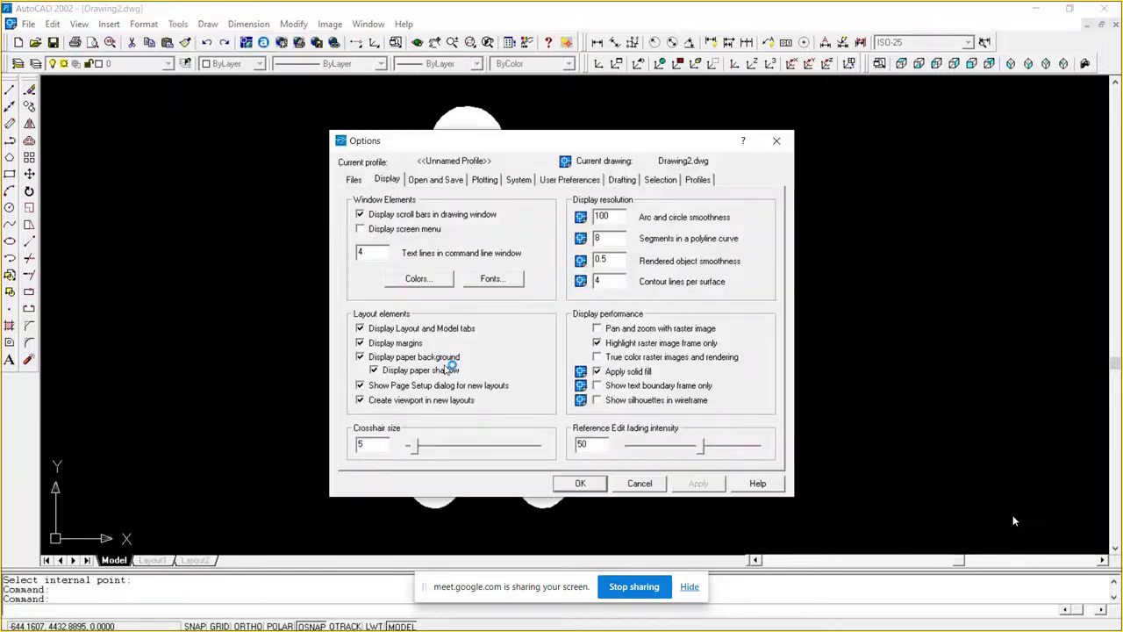
pyautogui.click(443, 279)
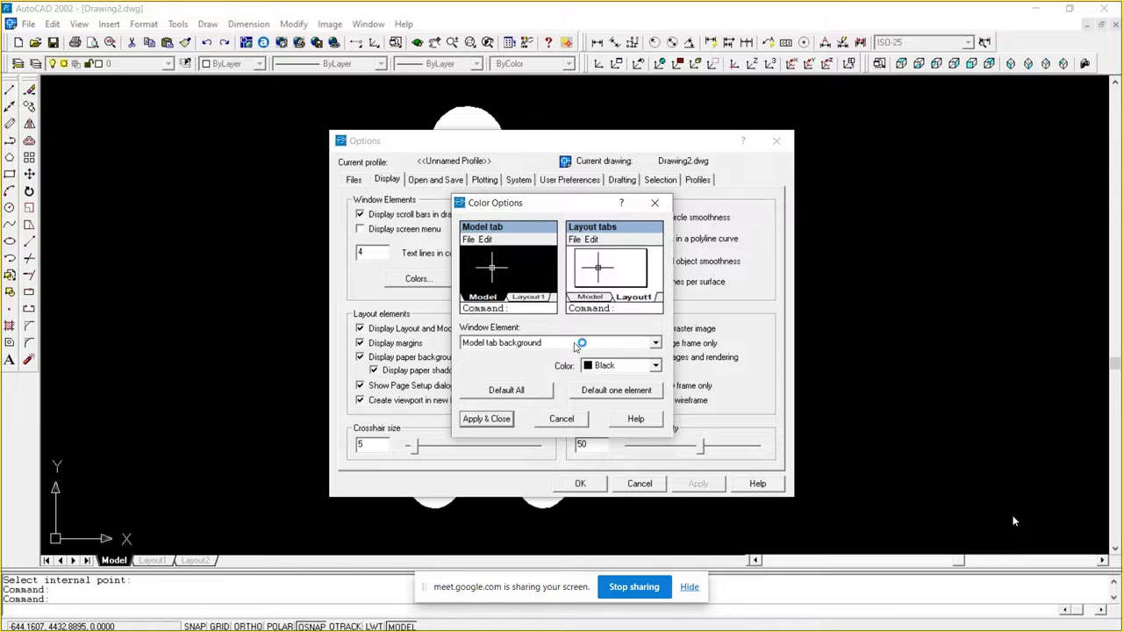
pyautogui.click(605, 367)
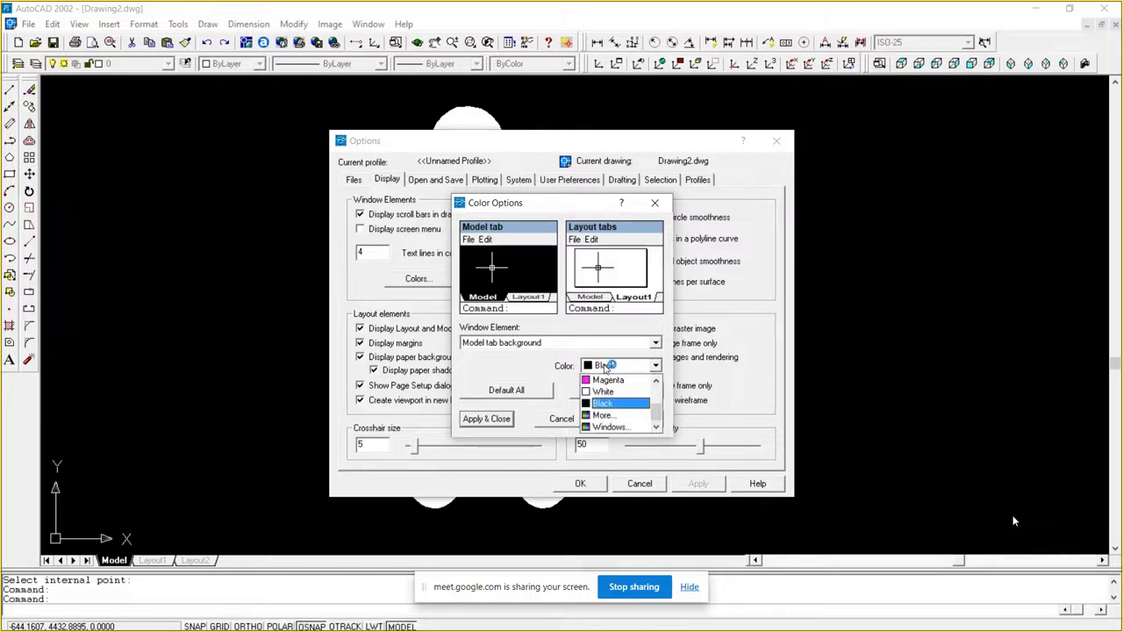
pyautogui.click(611, 402)
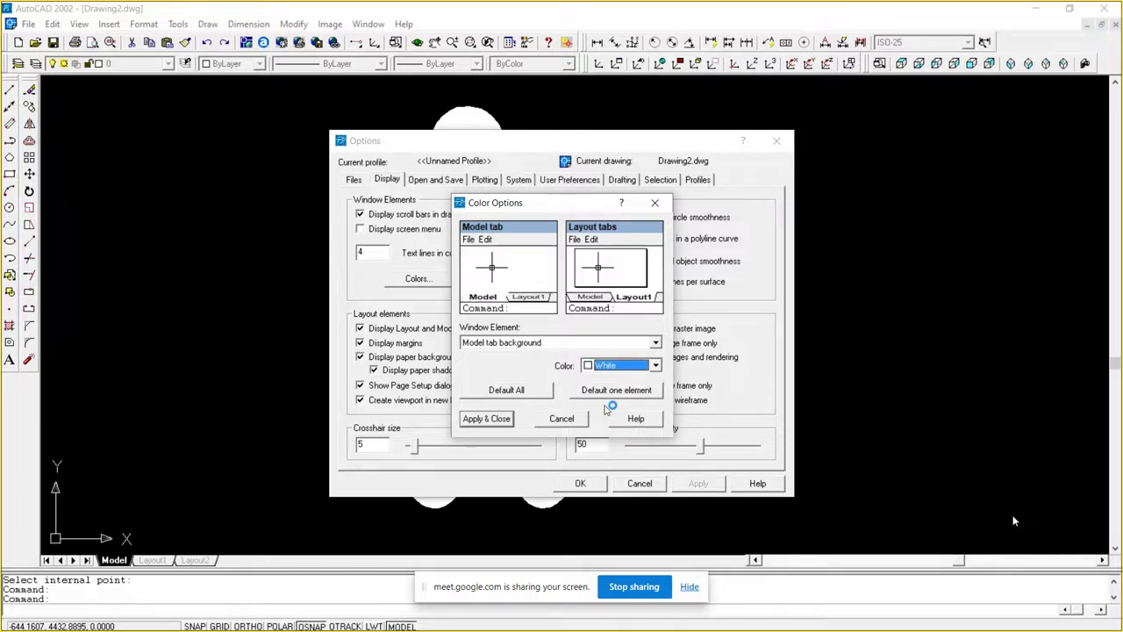
pyautogui.click(488, 419)
pyautogui.click(583, 483)
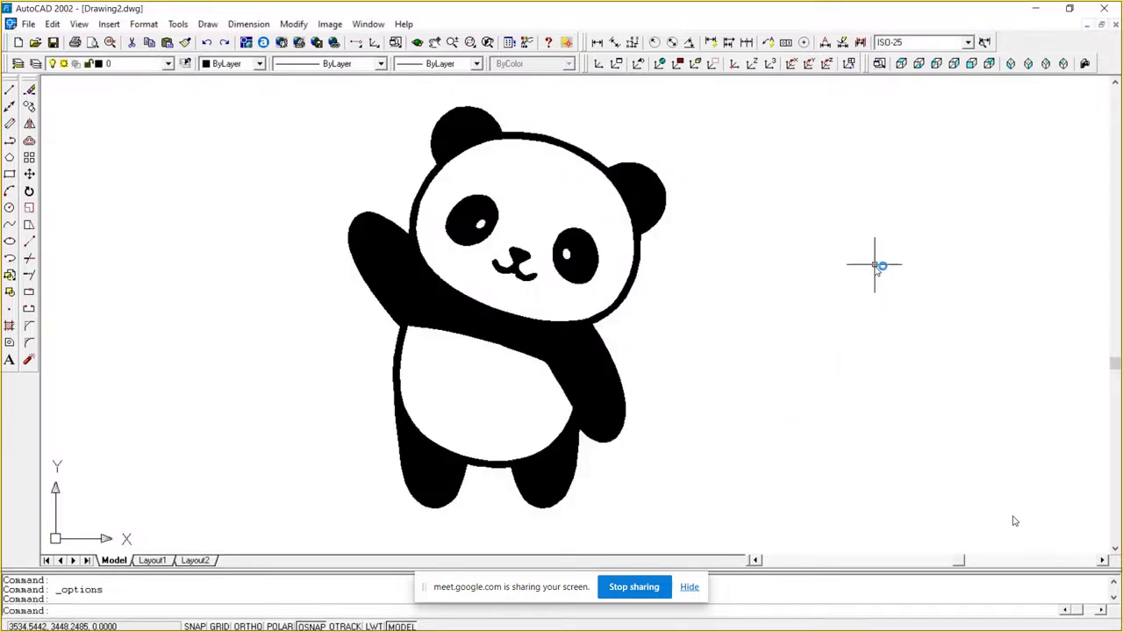
# Step: Set the Model tab background colour to yellow via the colour picker and apply it
pyautogui.click(178, 24)
pyautogui.click(234, 474)
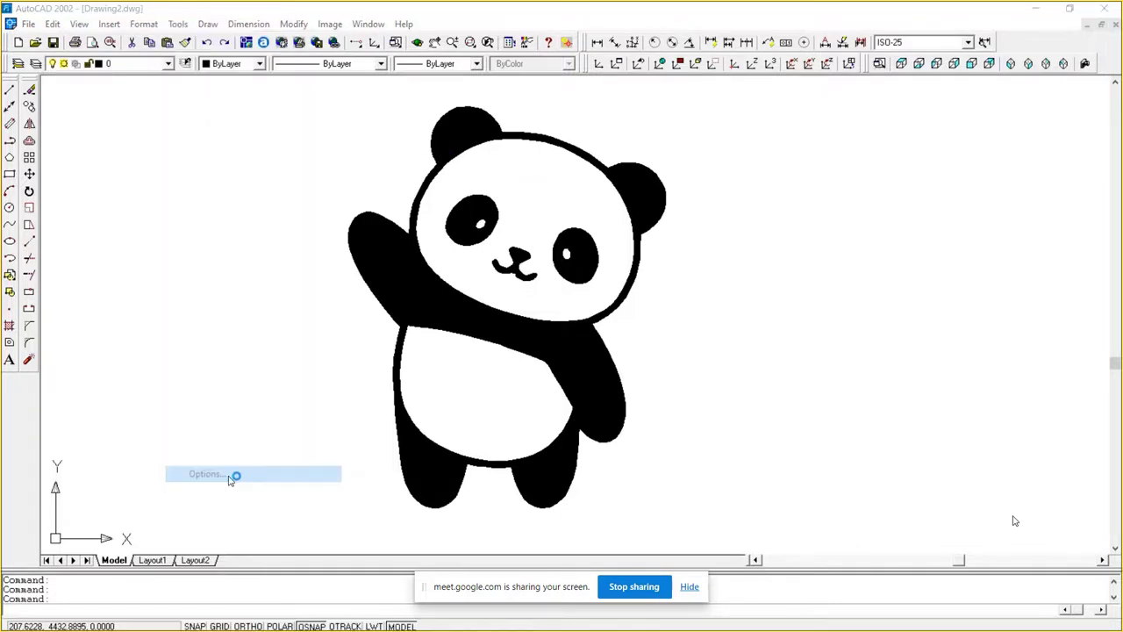
pyautogui.click(428, 278)
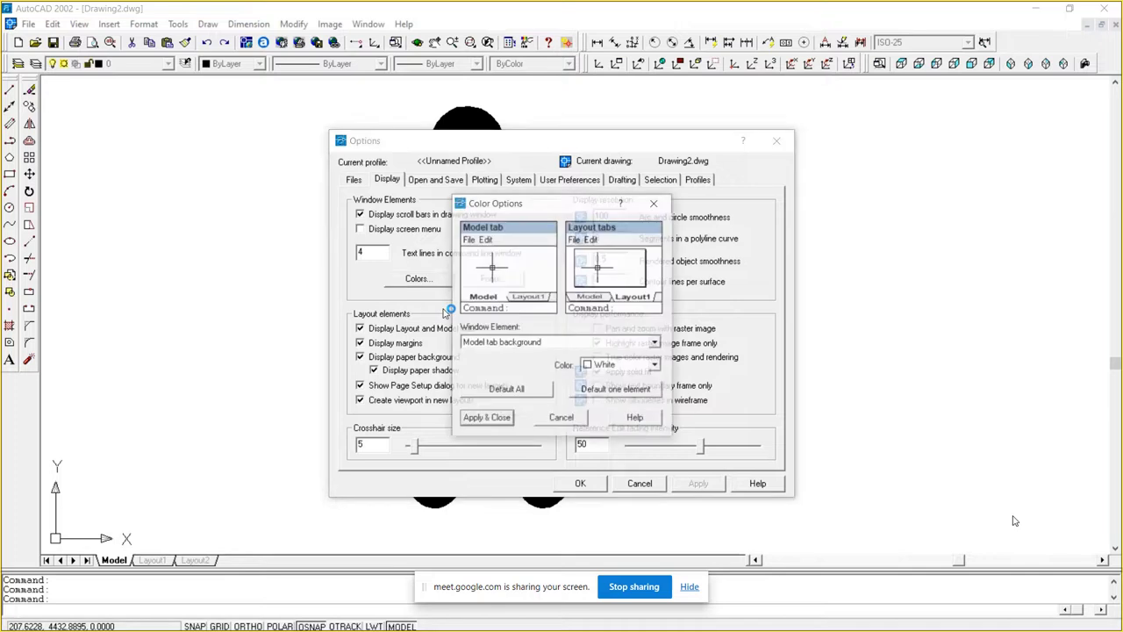
pyautogui.click(605, 366)
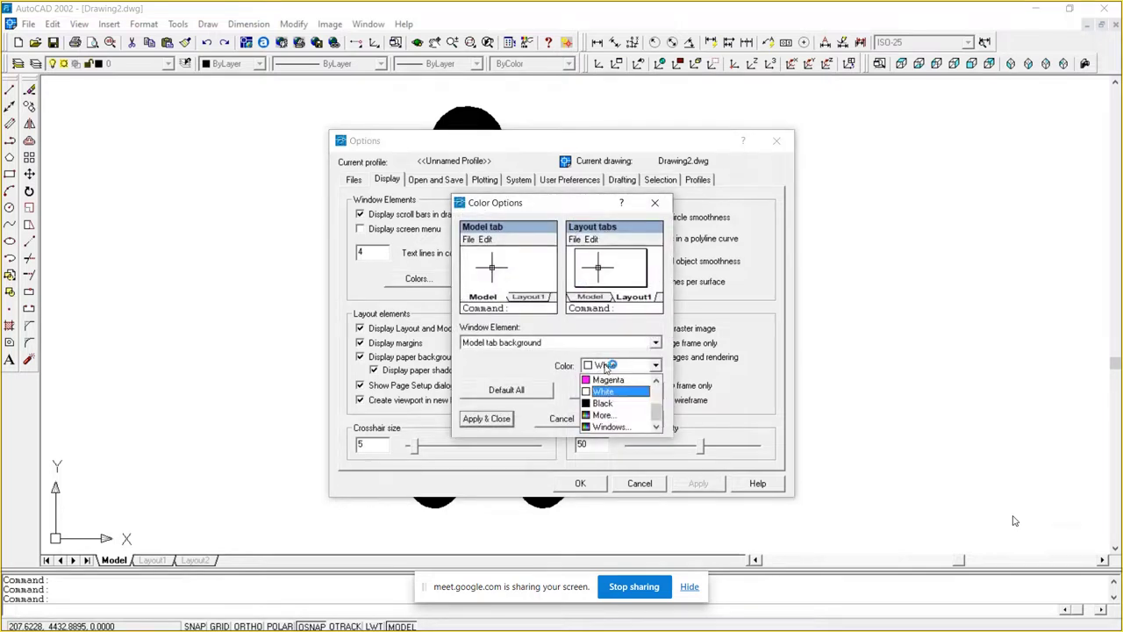
pyautogui.click(639, 429)
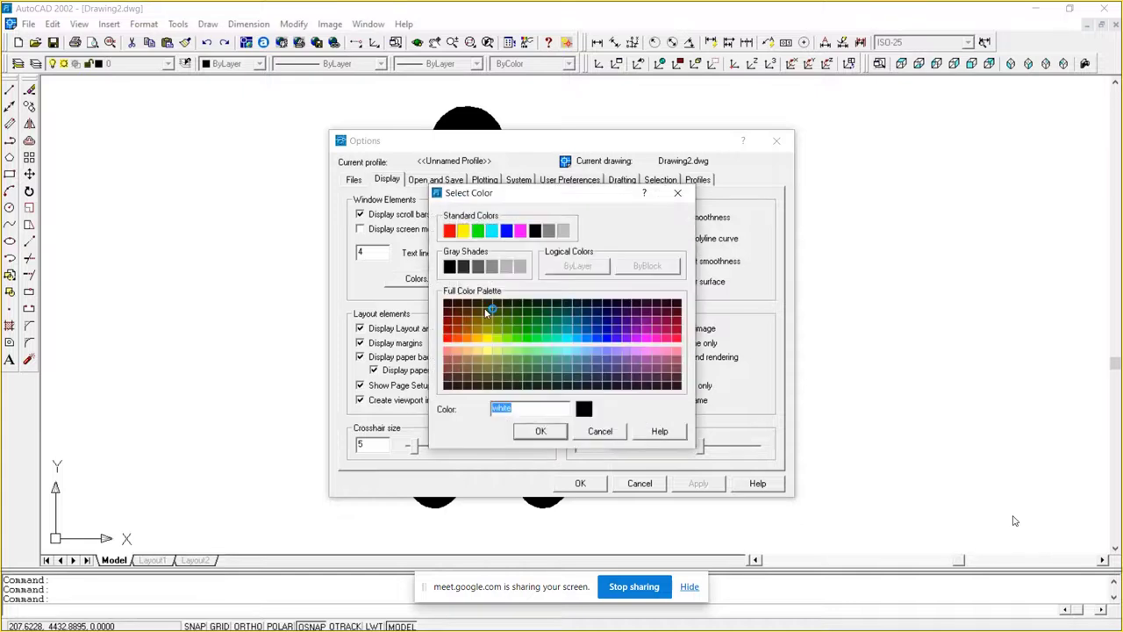
pyautogui.write('yellow')
pyautogui.click(543, 432)
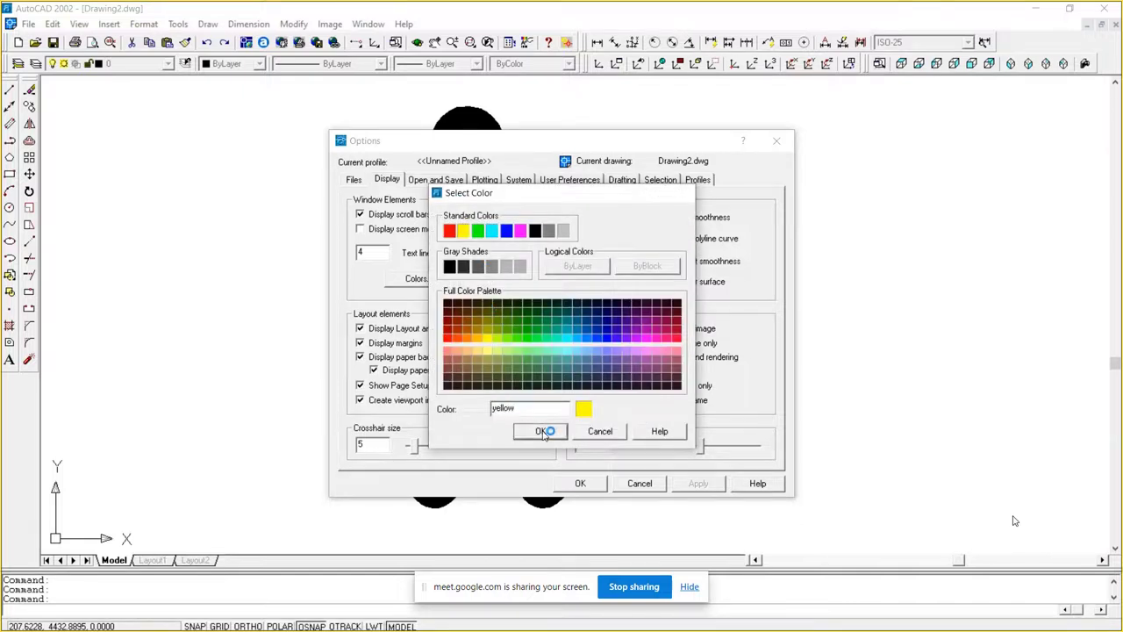
pyautogui.click(491, 419)
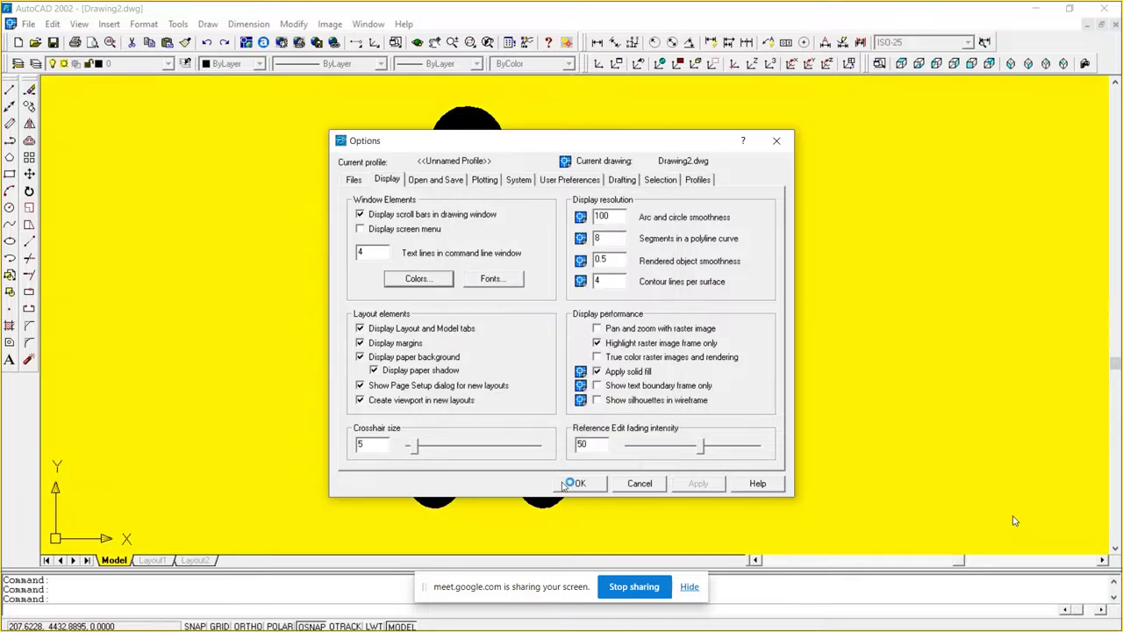
pyautogui.click(578, 484)
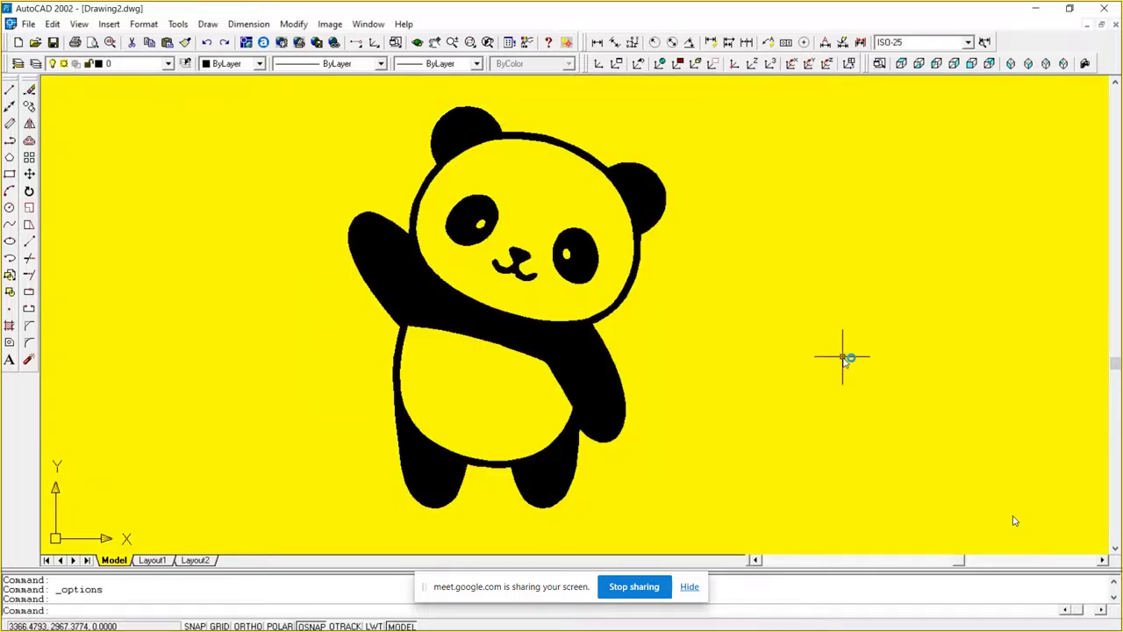
# Step: Pick green in Select Color as the model-space background and apply it
pyautogui.click(179, 25)
pyautogui.click(204, 471)
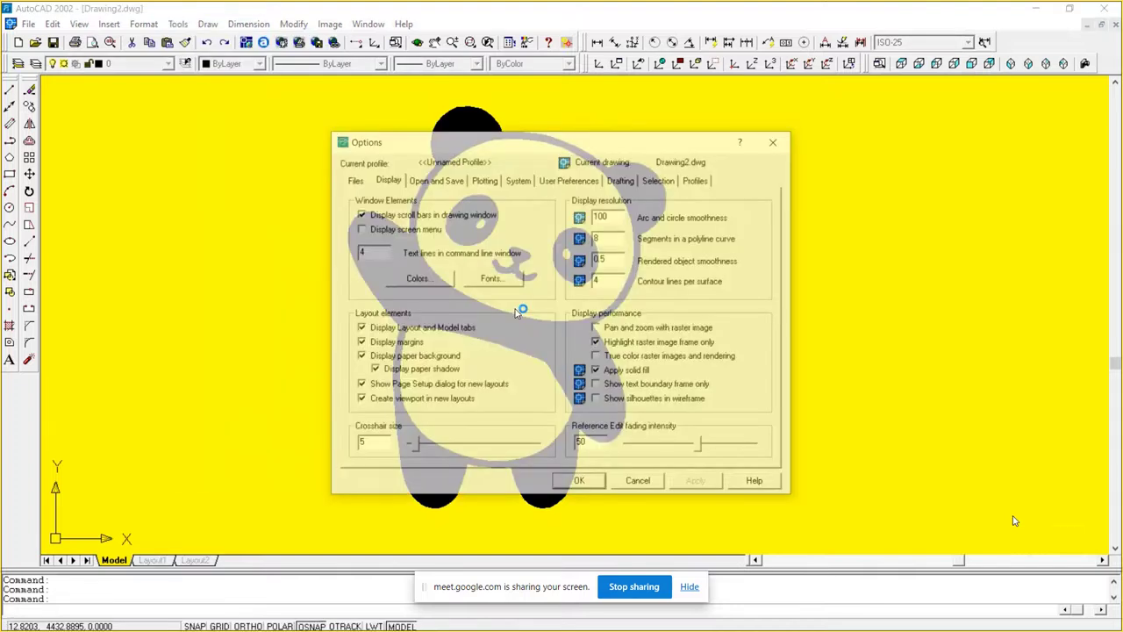
pyautogui.click(419, 280)
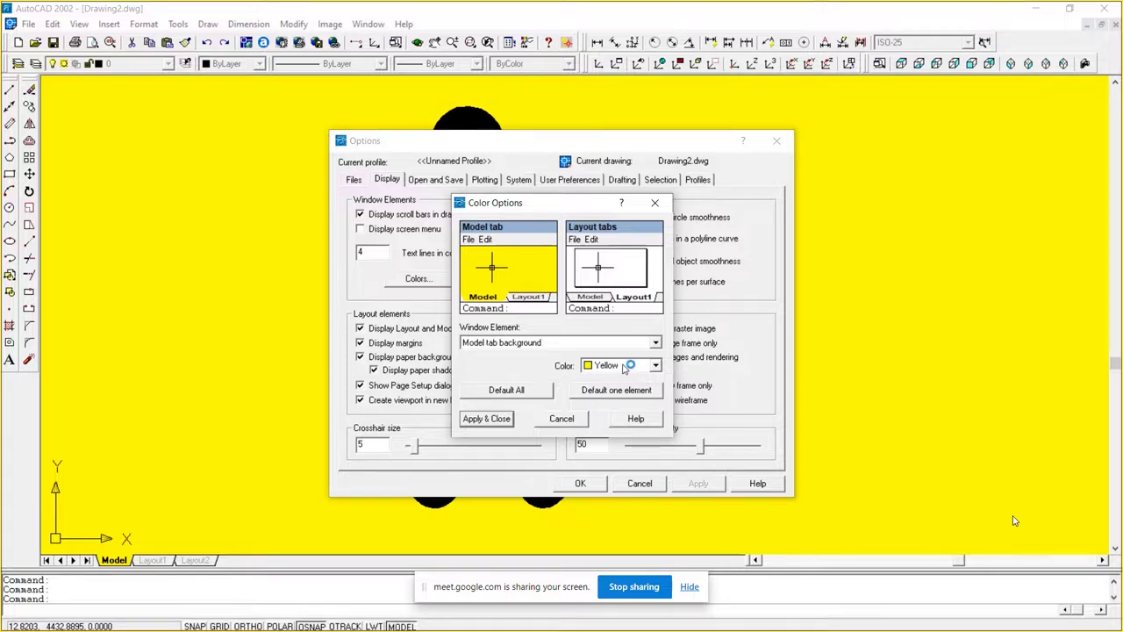
pyautogui.click(624, 367)
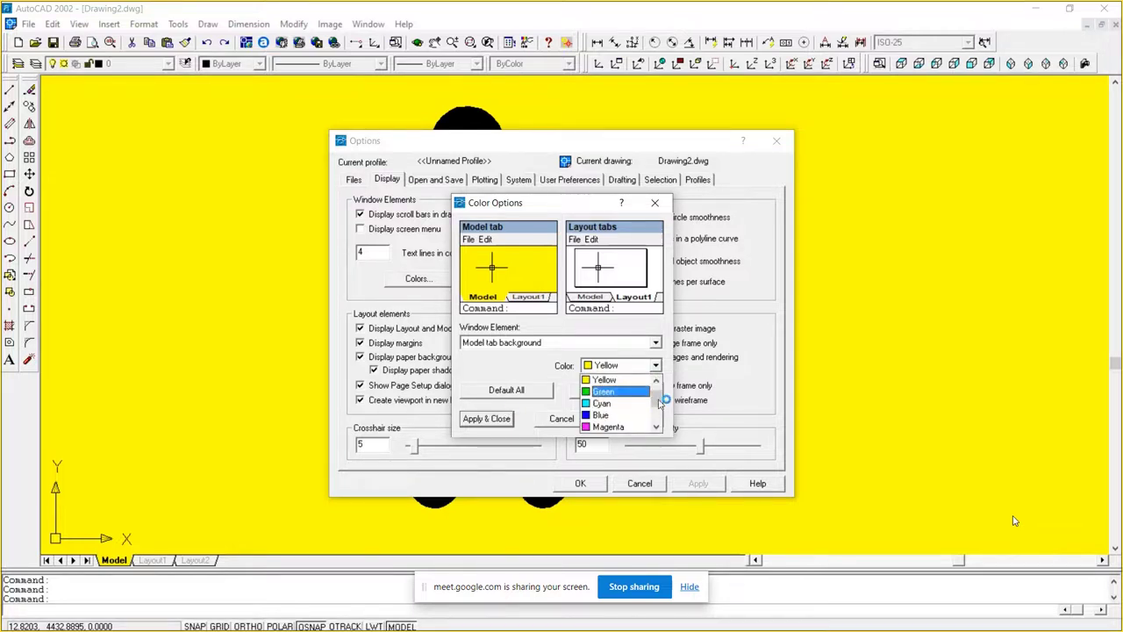
pyautogui.scroll(-2, 661, 402)
pyautogui.click(638, 426)
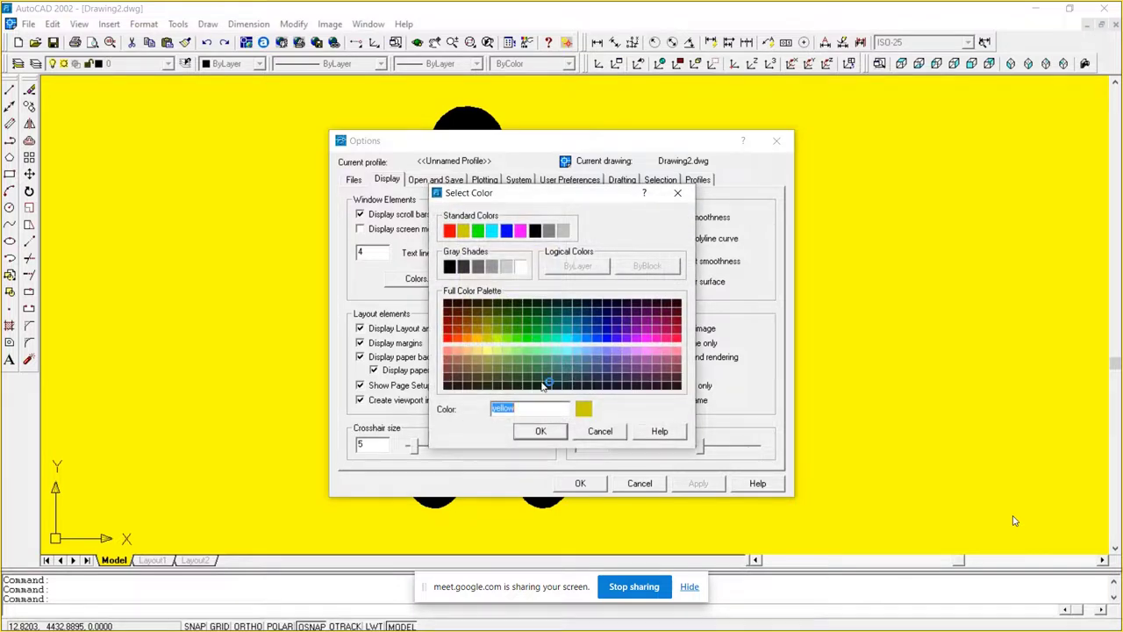
pyautogui.click(478, 230)
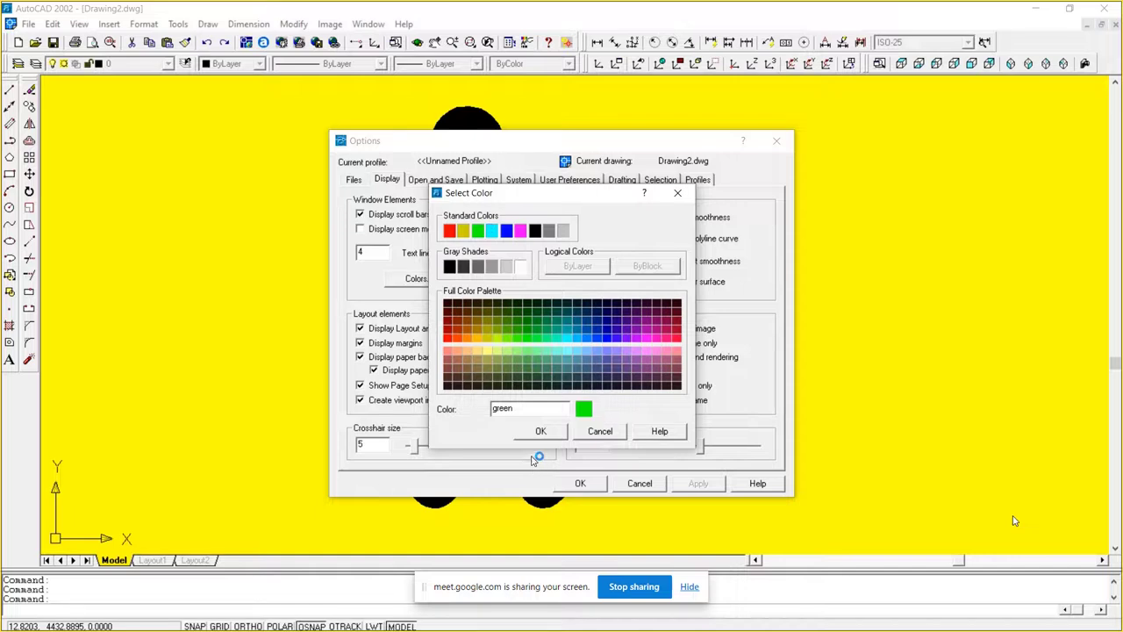
pyautogui.click(541, 431)
pyautogui.click(501, 421)
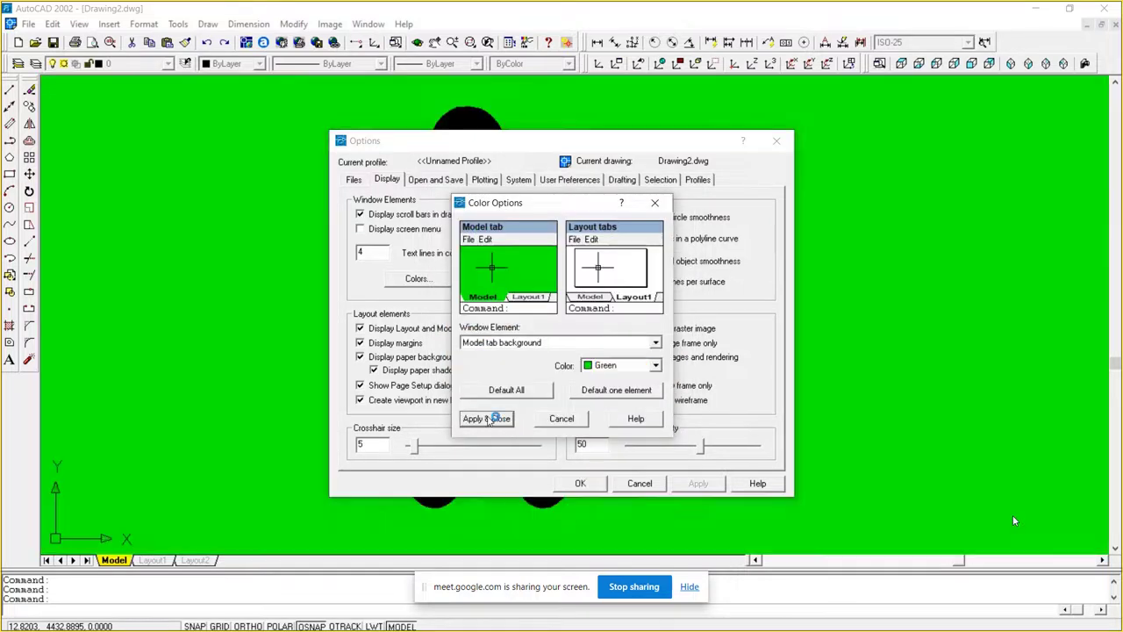
pyautogui.click(583, 484)
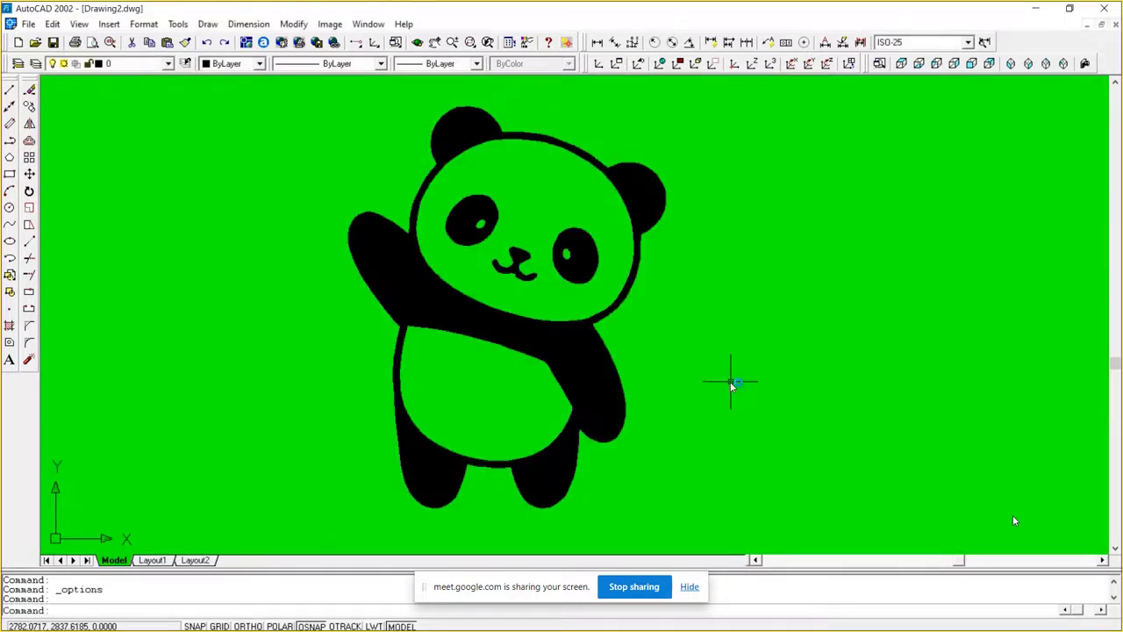
# Step: Set the model background to cyan, then bring up the screen recorder's controls from the tray
pyautogui.click(171, 26)
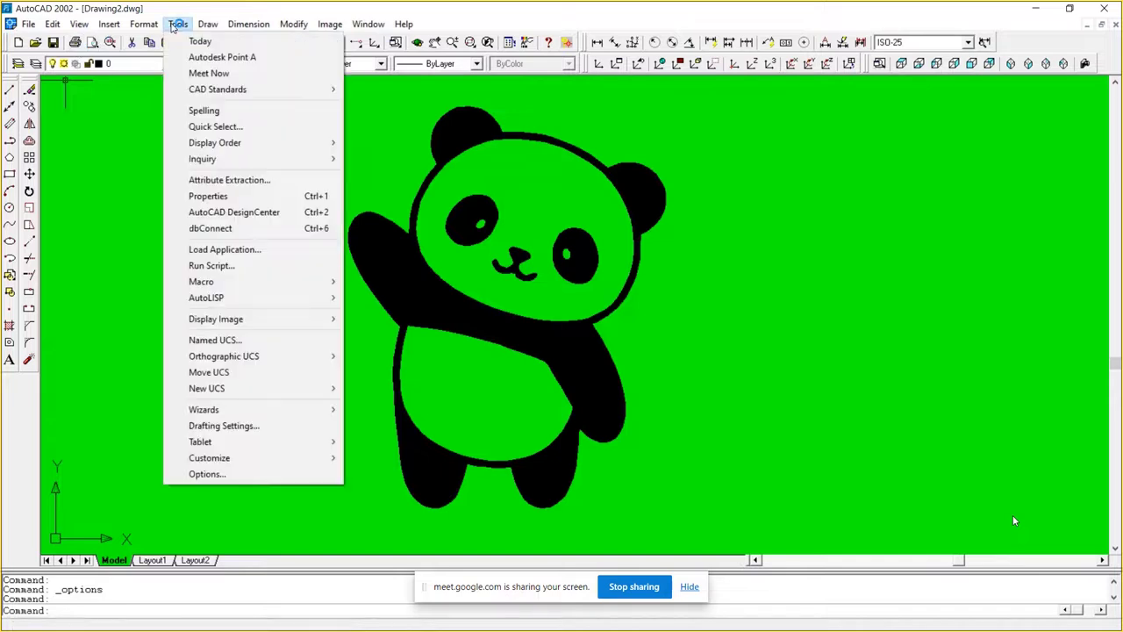
pyautogui.click(208, 473)
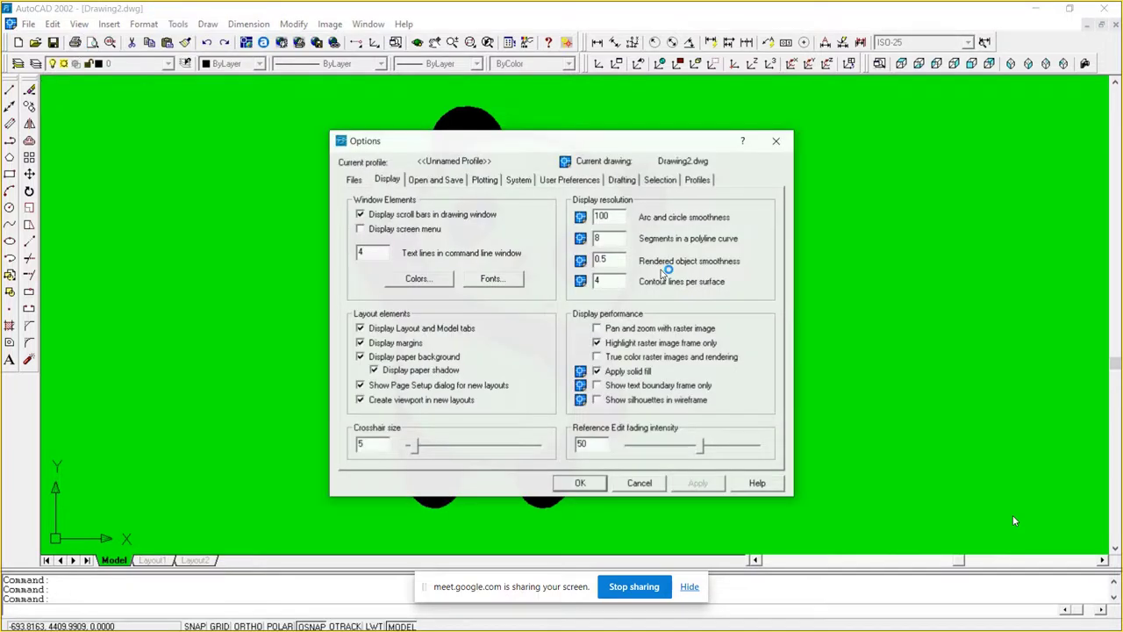
pyautogui.click(434, 282)
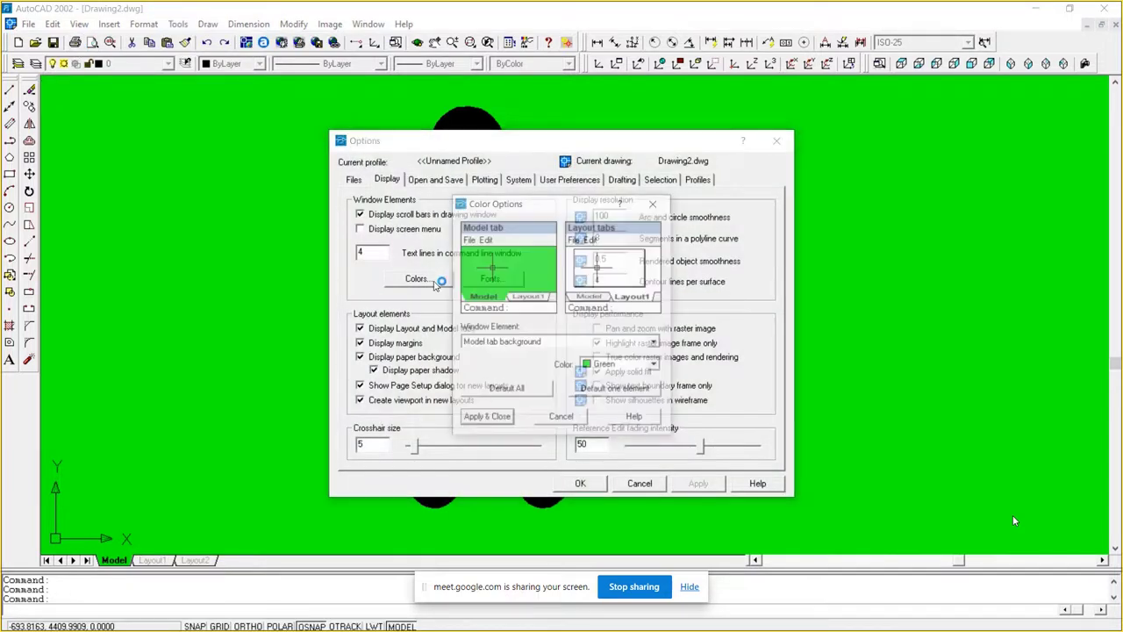
pyautogui.click(626, 366)
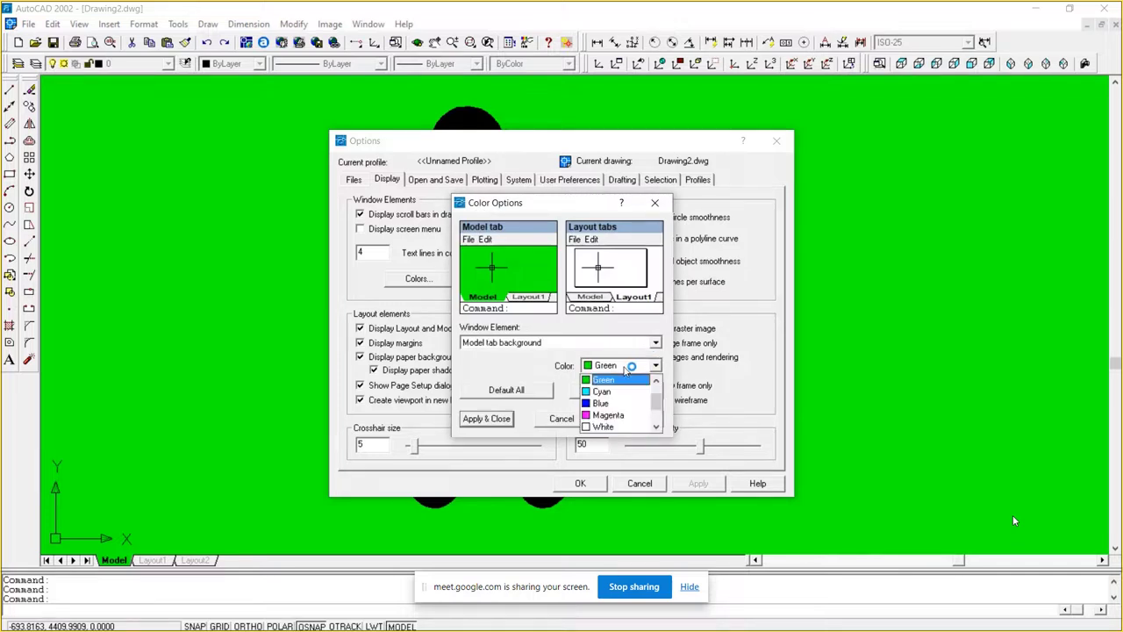
pyautogui.moveTo(656, 395); pyautogui.dragTo(669, 410)
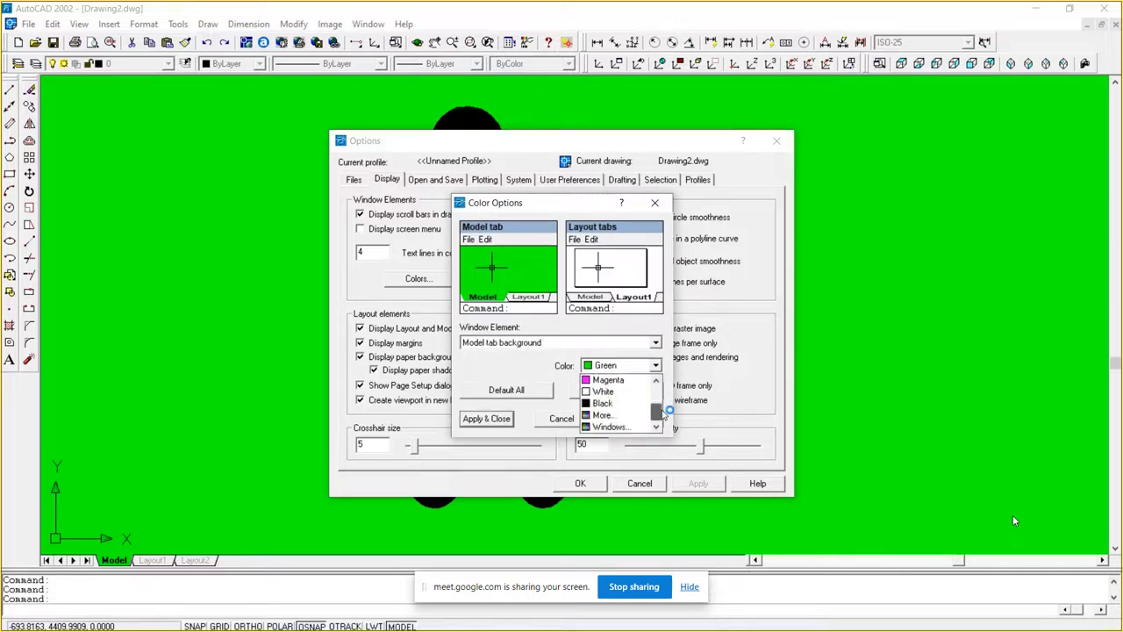
pyautogui.click(631, 427)
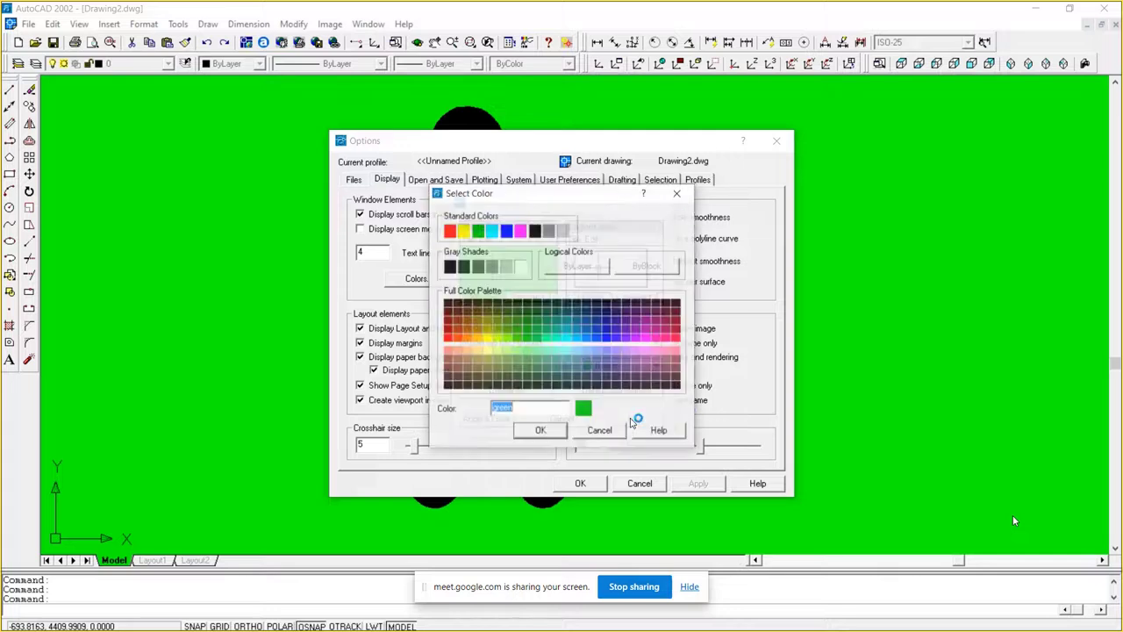
pyautogui.click(492, 230)
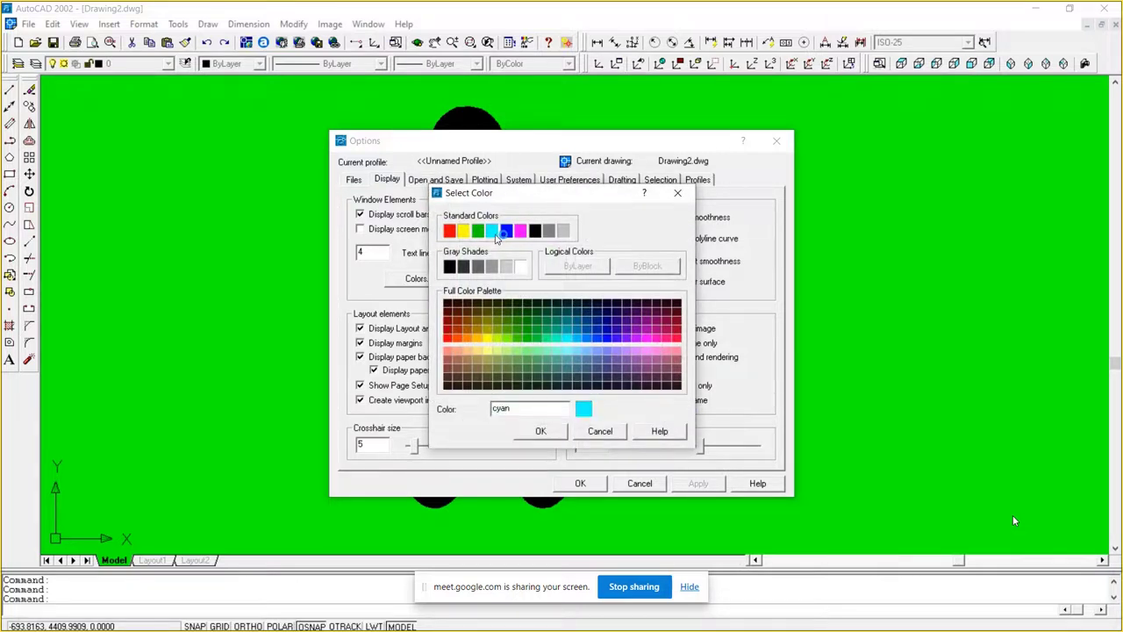
pyautogui.click(543, 431)
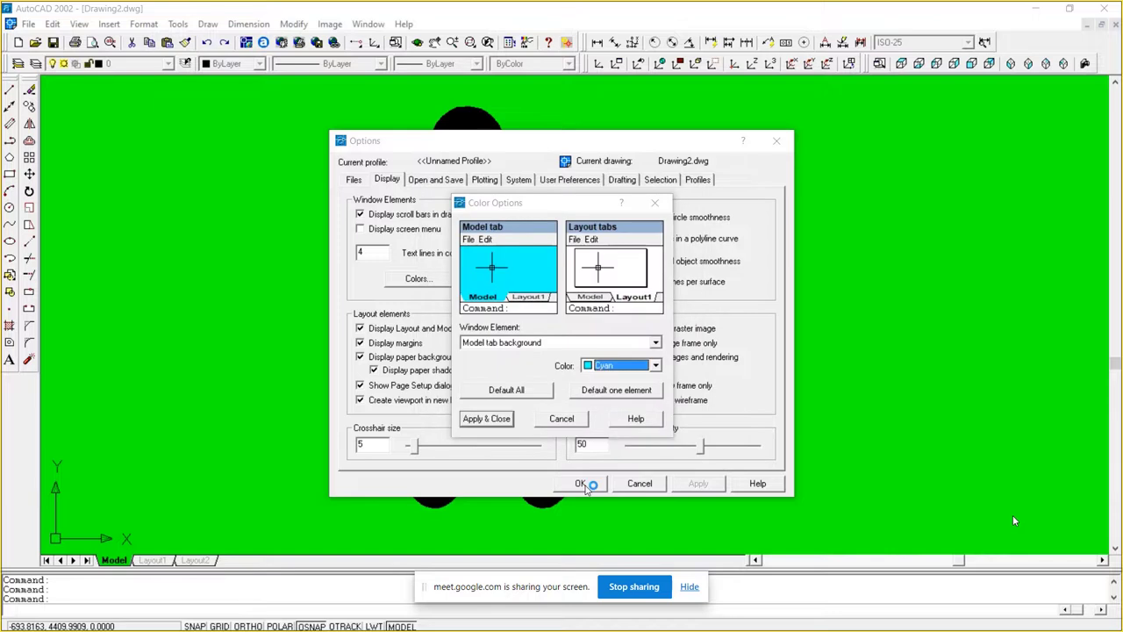
pyautogui.click(497, 419)
pyautogui.click(585, 485)
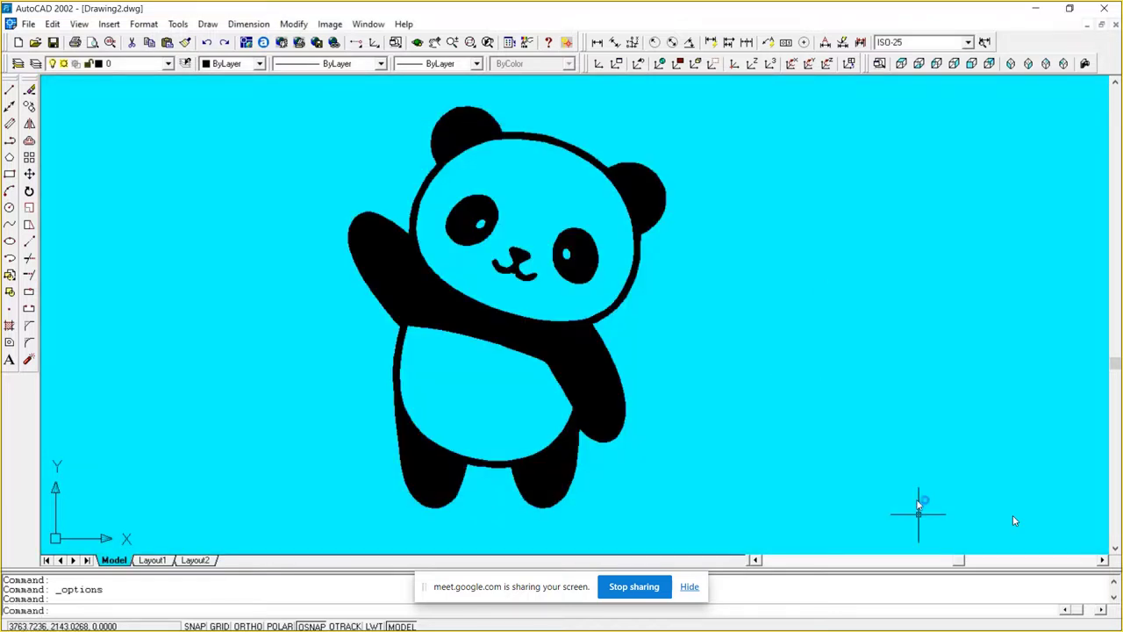
pyautogui.click(965, 617)
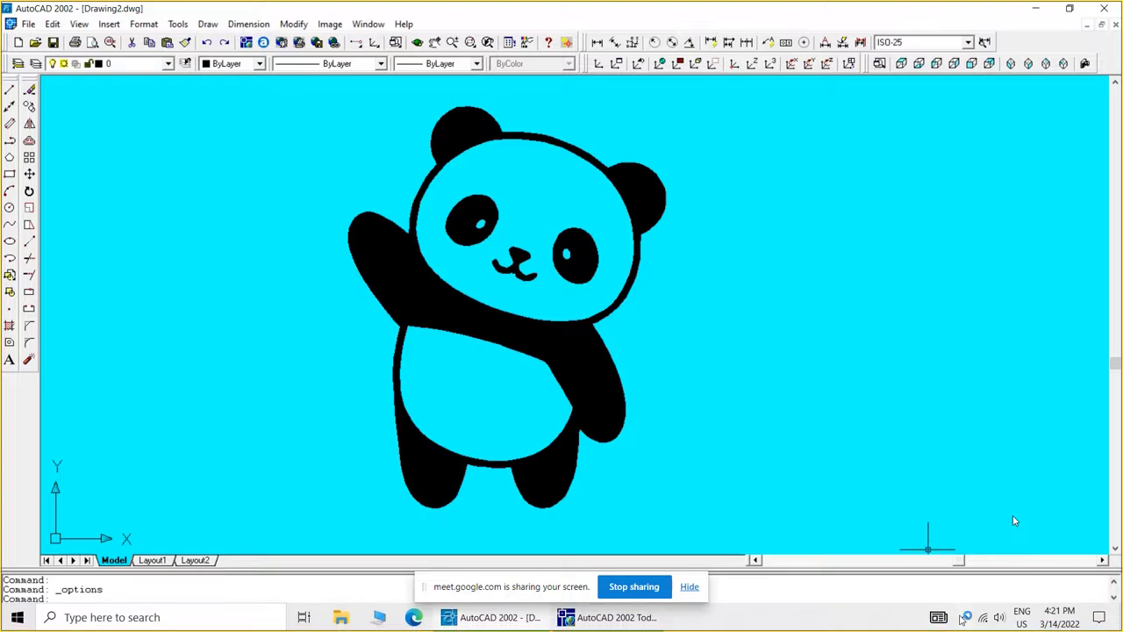
pyautogui.click(939, 592)
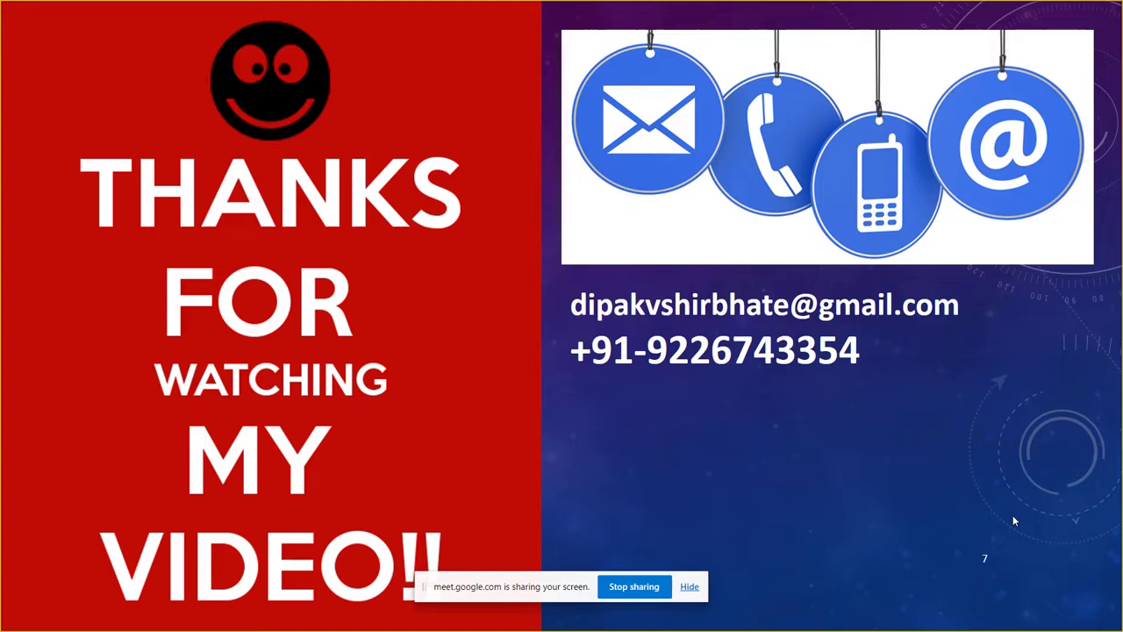
# Step: Exit the slide show and bring up the Meet screen-sharing bar from the taskbar
pyautogui.press('Escape')
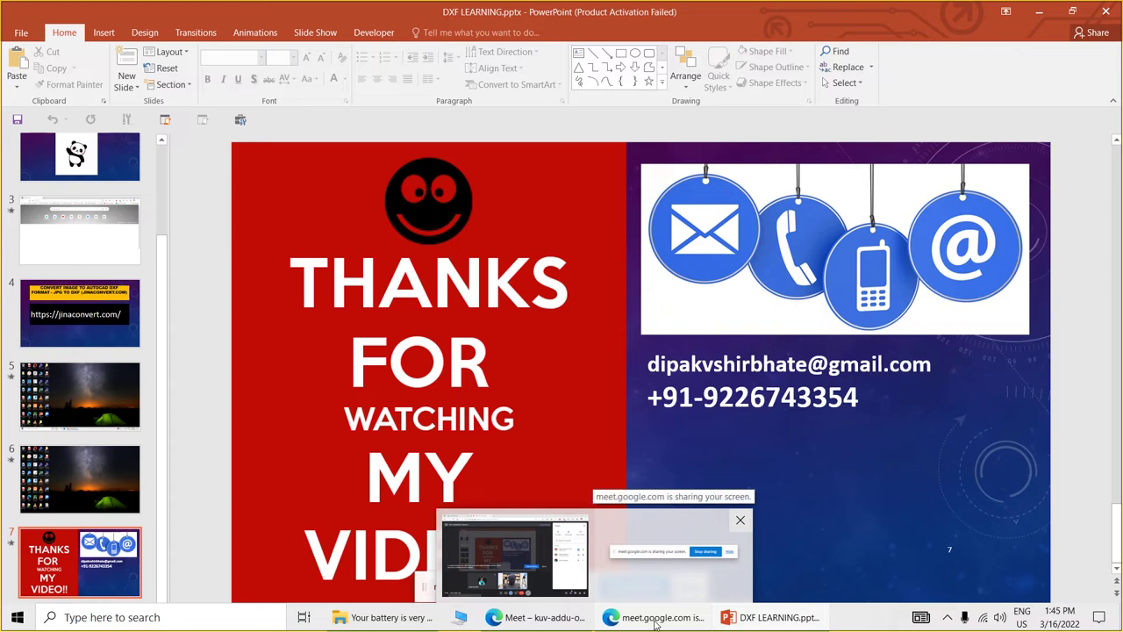
pyautogui.click(665, 623)
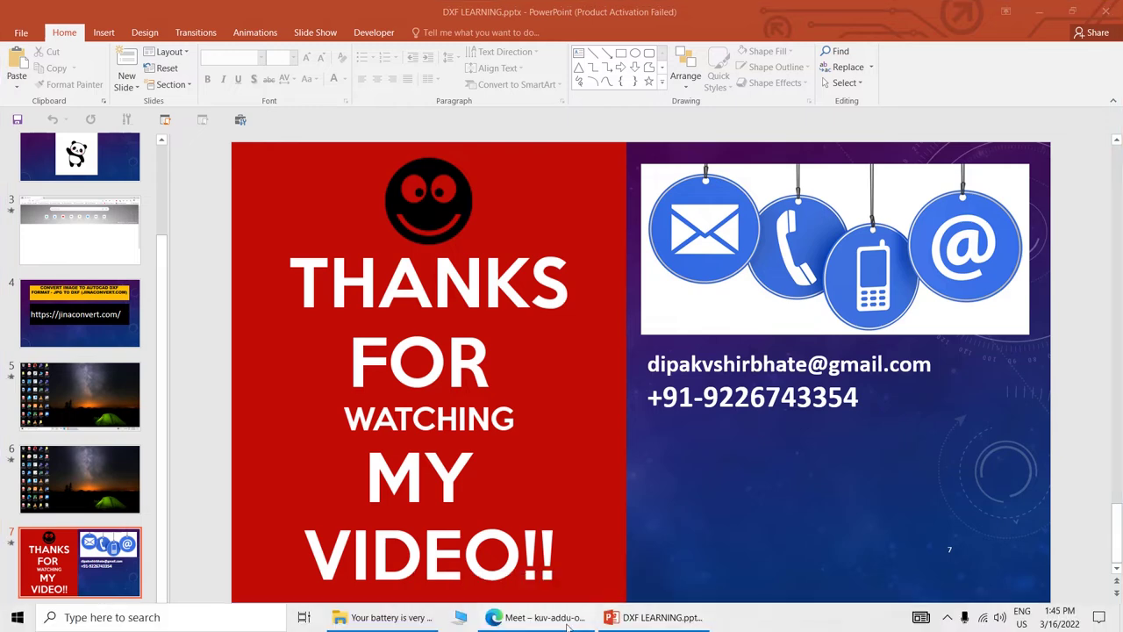
# Step: Switch back to the Google Meet window and hang up, ending the call for all participants
pyautogui.click(567, 624)
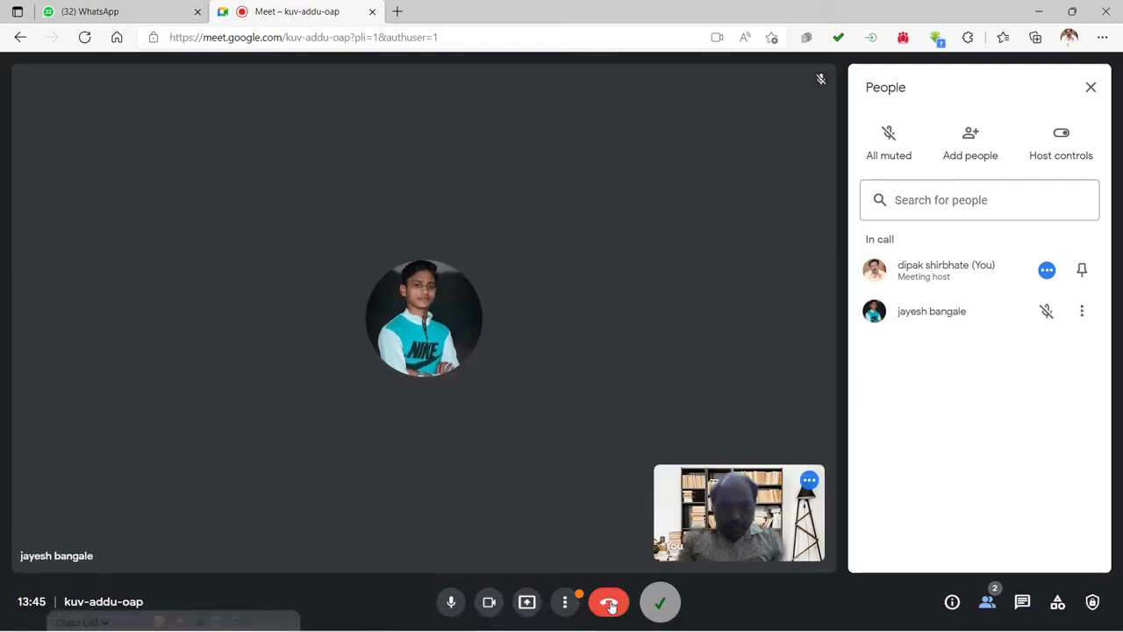
pyautogui.click(611, 604)
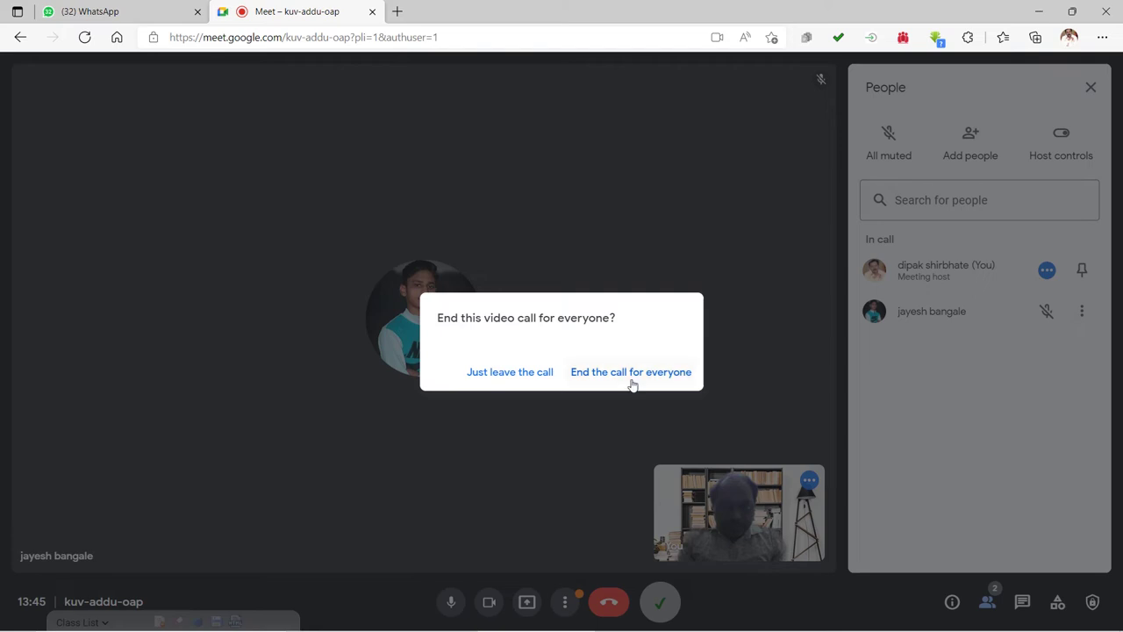
pyautogui.click(632, 376)
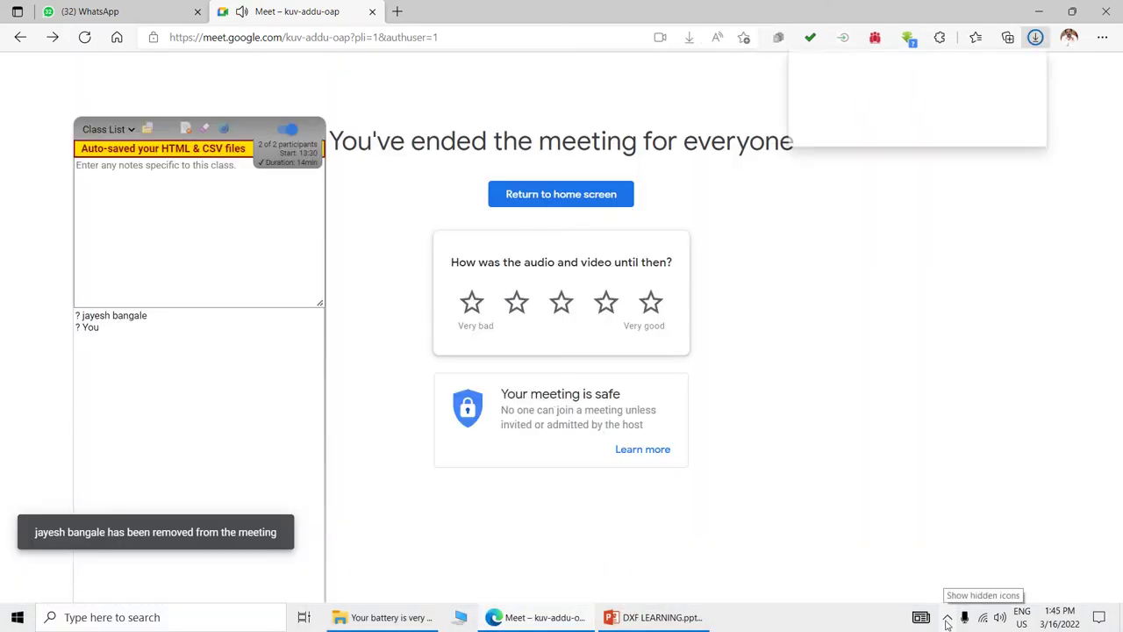
pyautogui.click(948, 617)
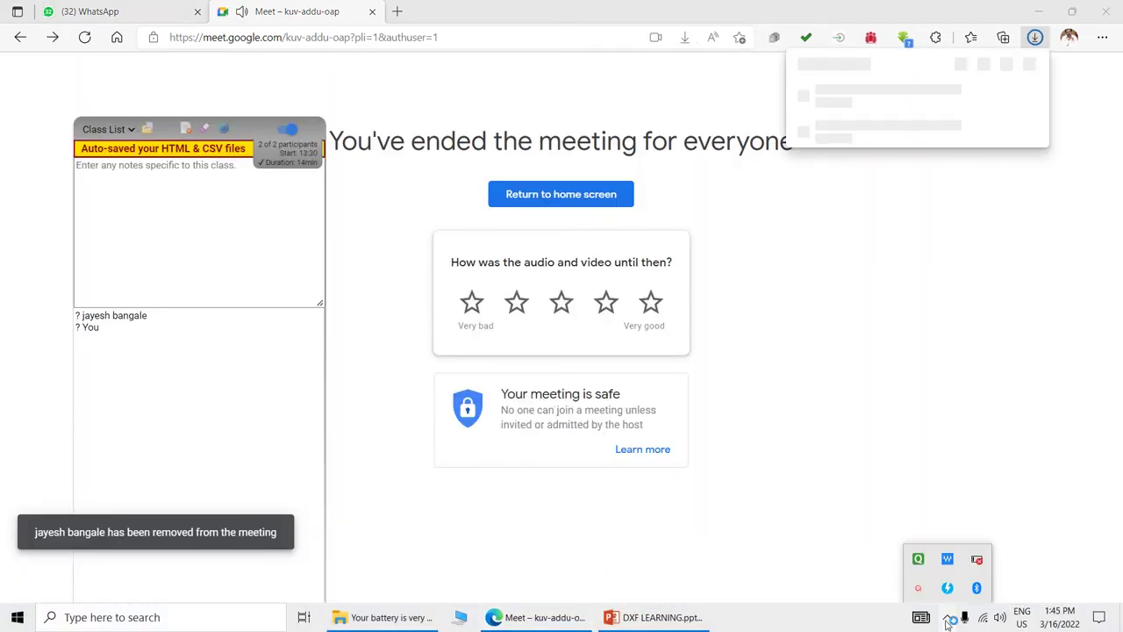